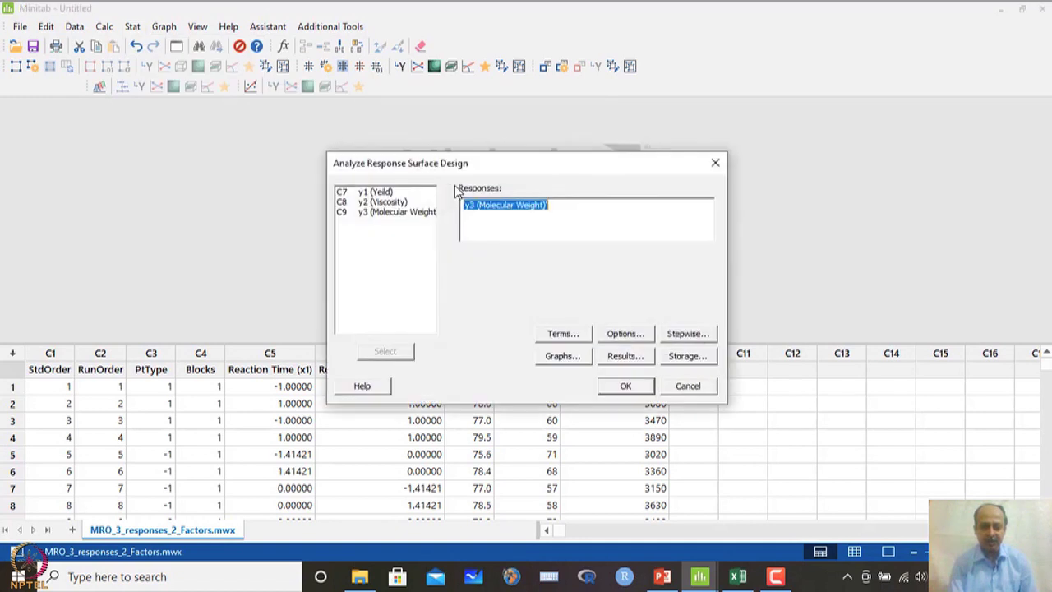
- Analyze y1 (Yeild) with full quadratic terms and a Pareto chart, then scroll the output
double_click(381, 194)
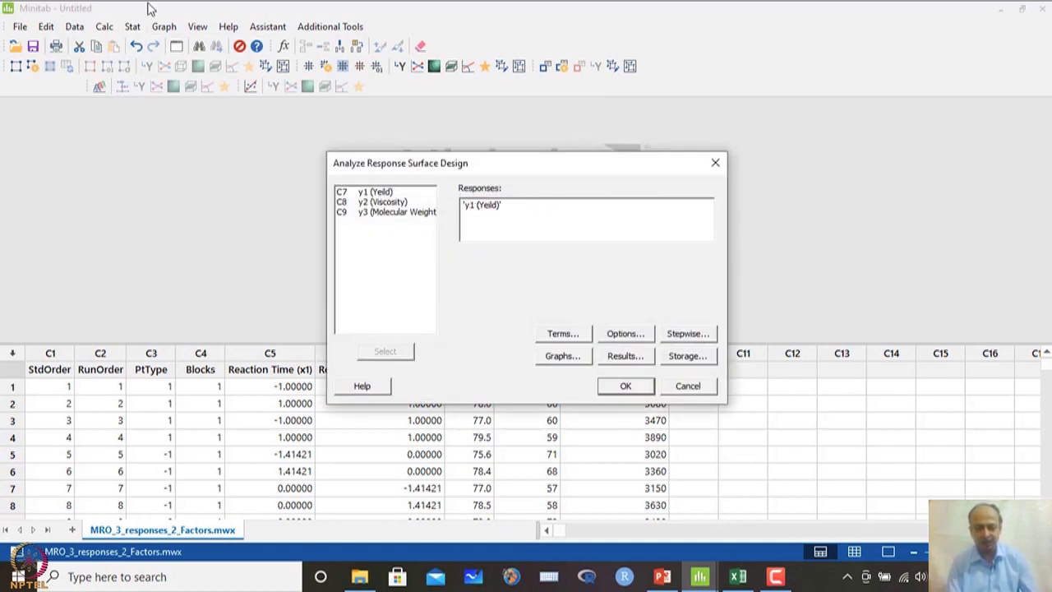
click(565, 340)
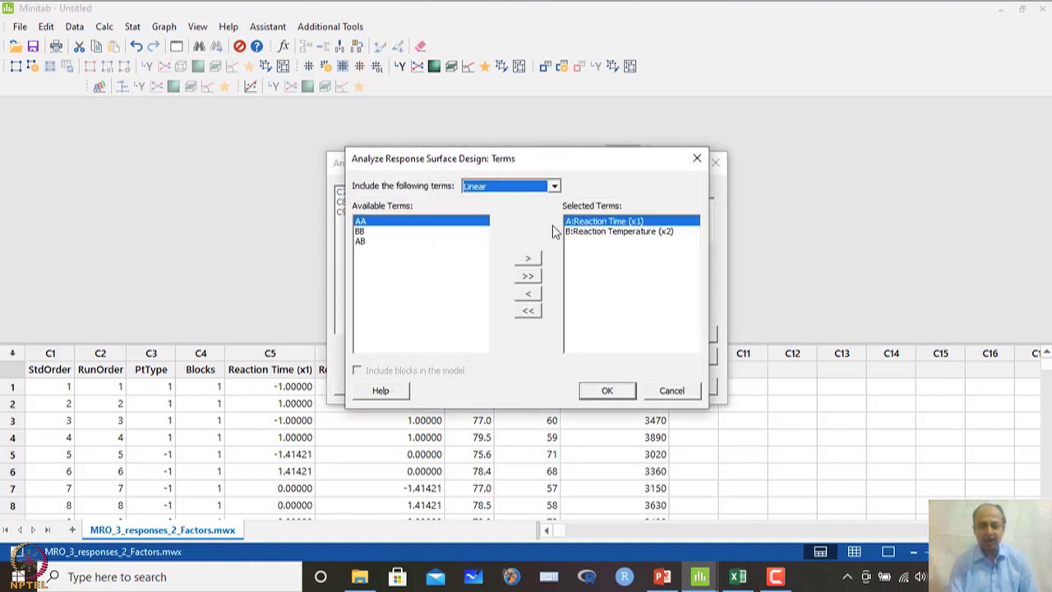
click(554, 186)
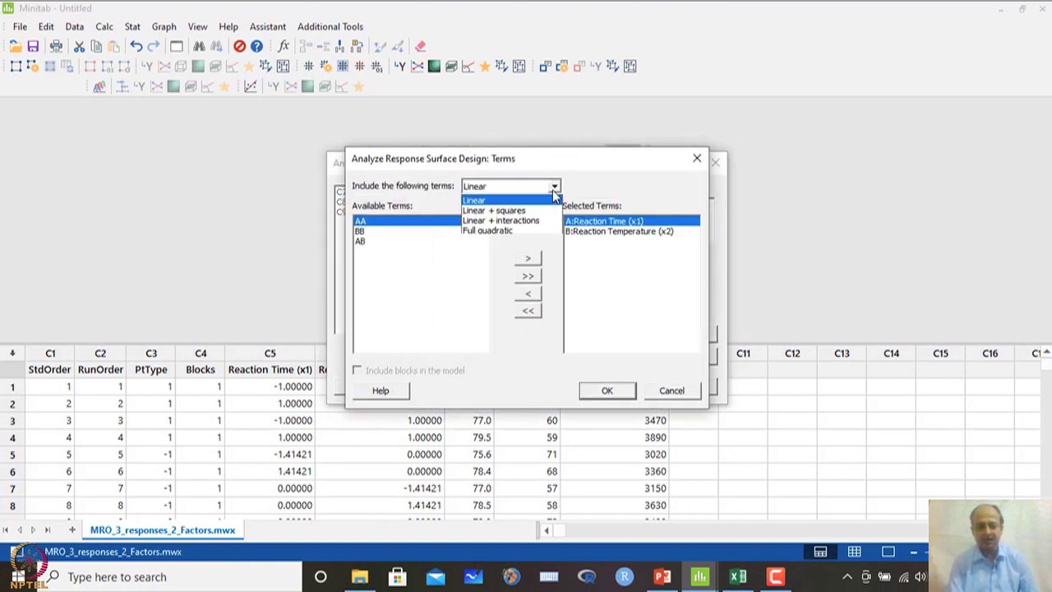
click(532, 231)
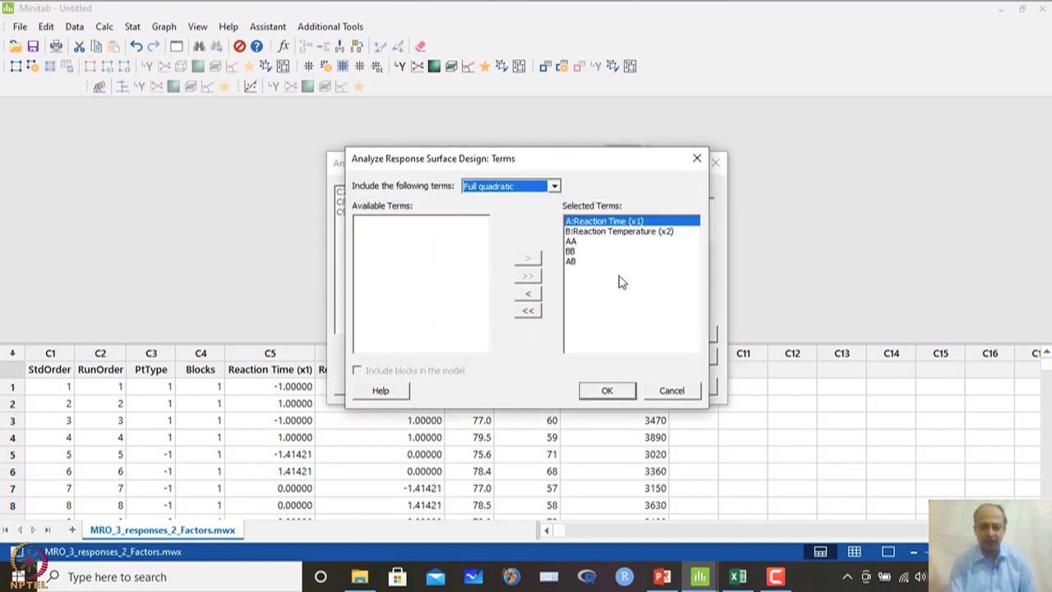
click(608, 392)
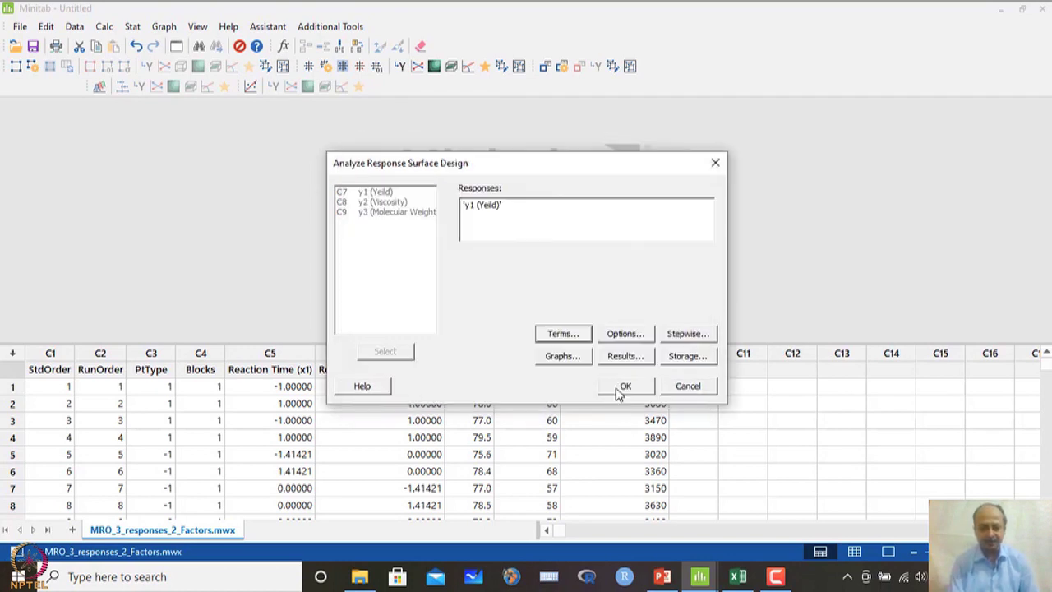
click(563, 356)
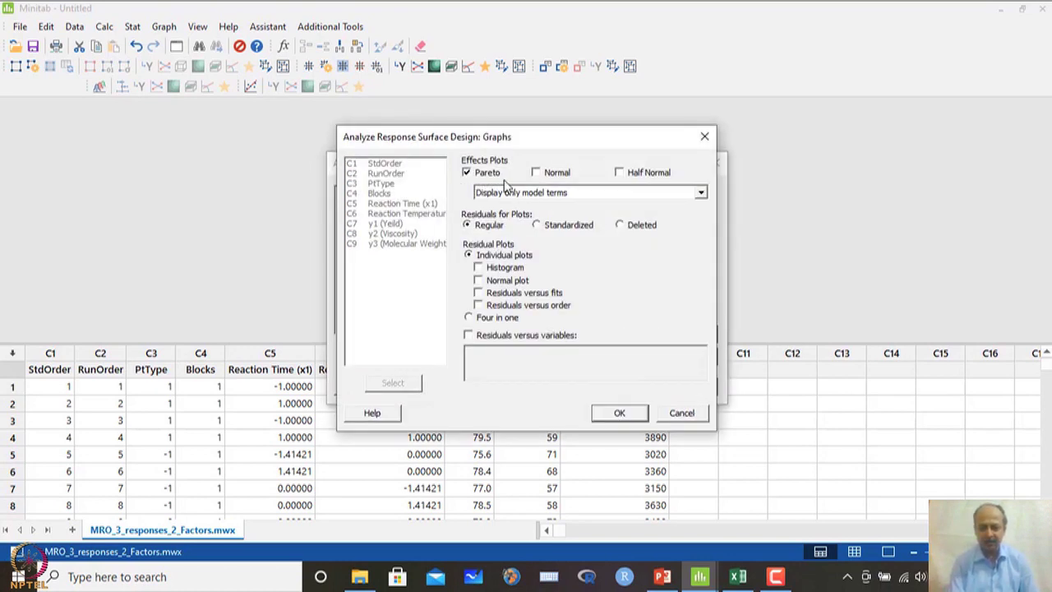
click(620, 414)
click(625, 383)
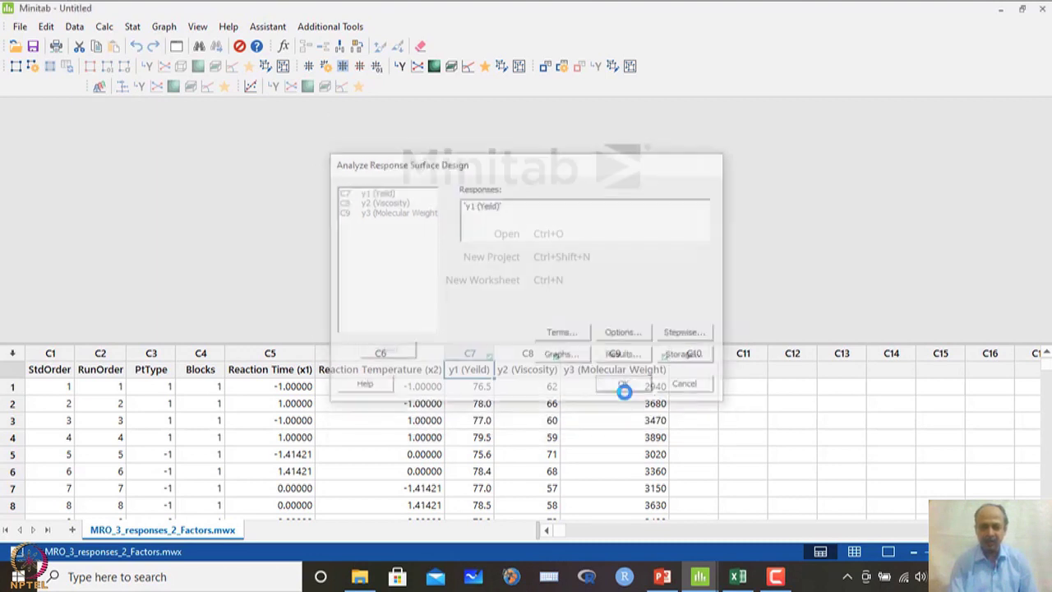
scroll(403, 248, down, 5)
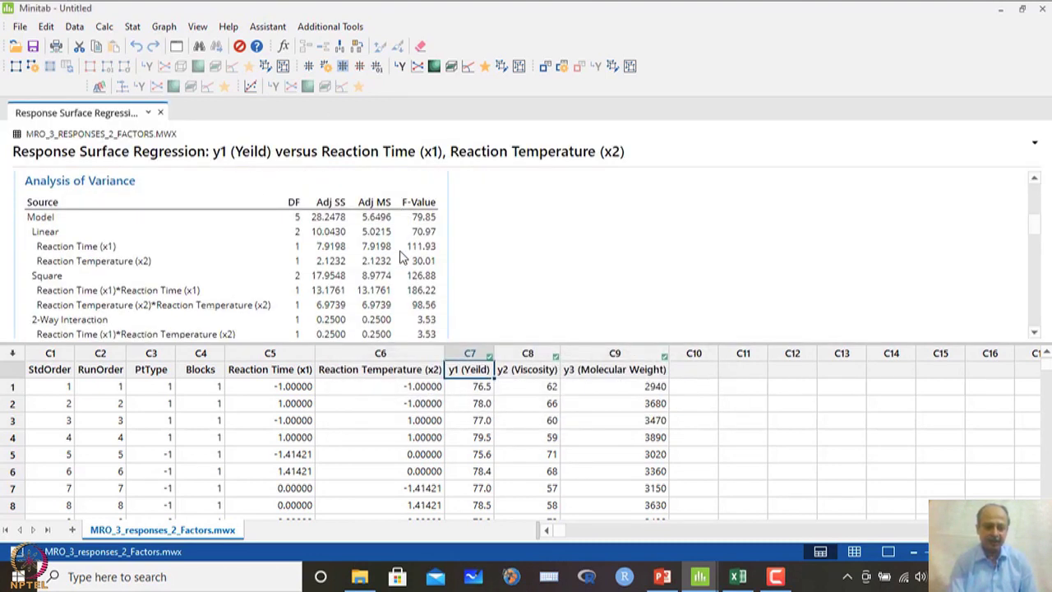
scroll(401, 257, down, 10)
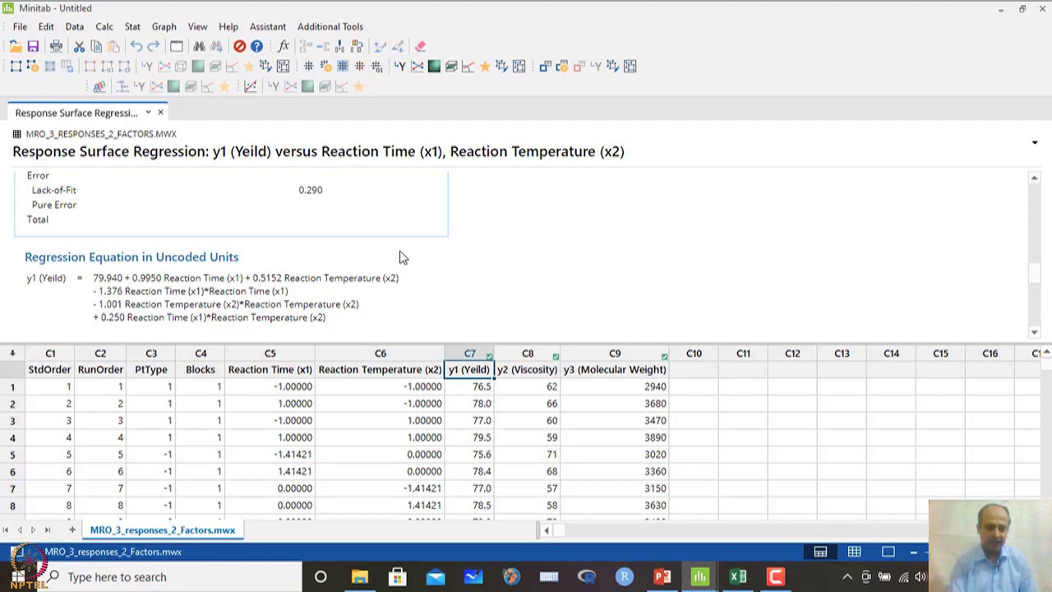
scroll(329, 246, down, 3)
scroll(312, 259, up, 6)
scroll(312, 261, up, 4)
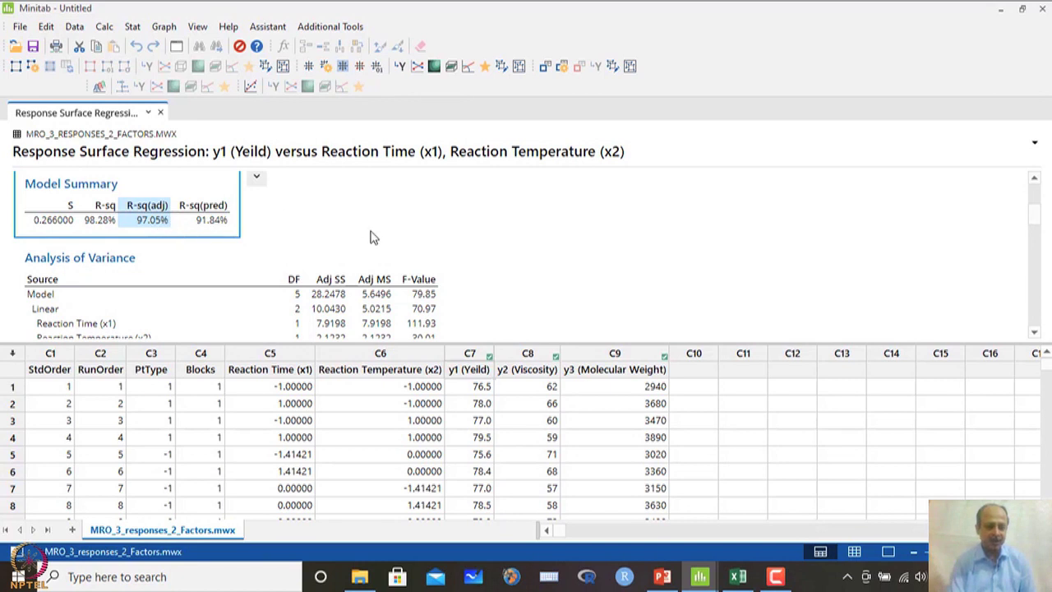
scroll(394, 254, down, 10)
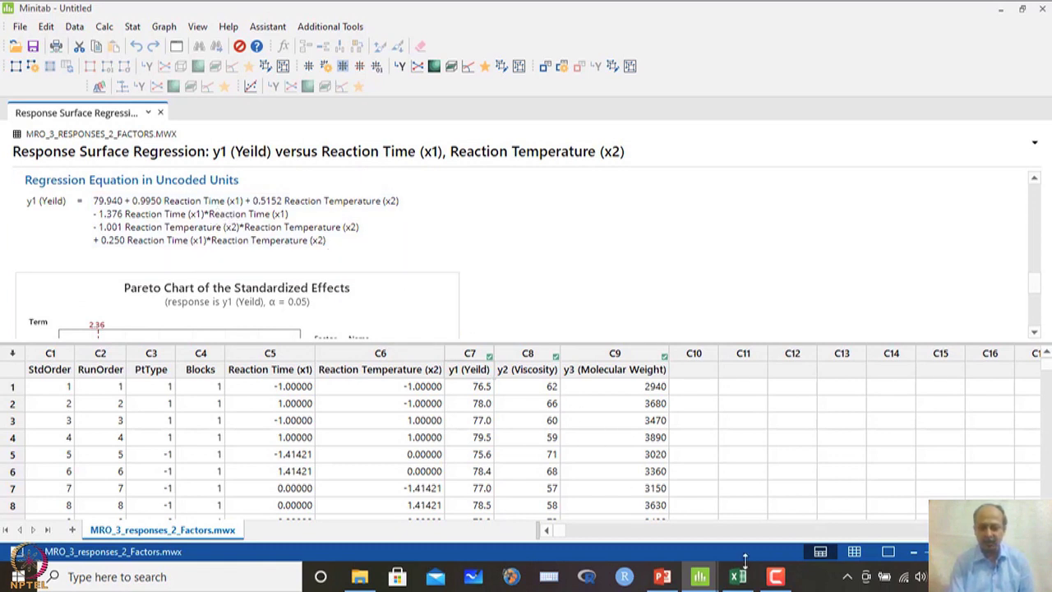
click(663, 576)
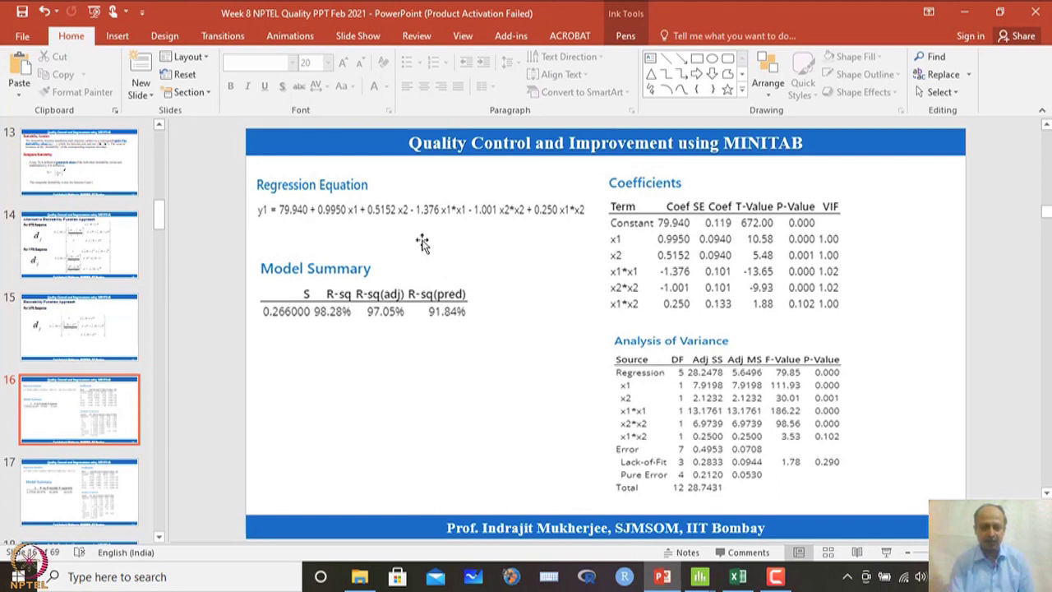
click(460, 215)
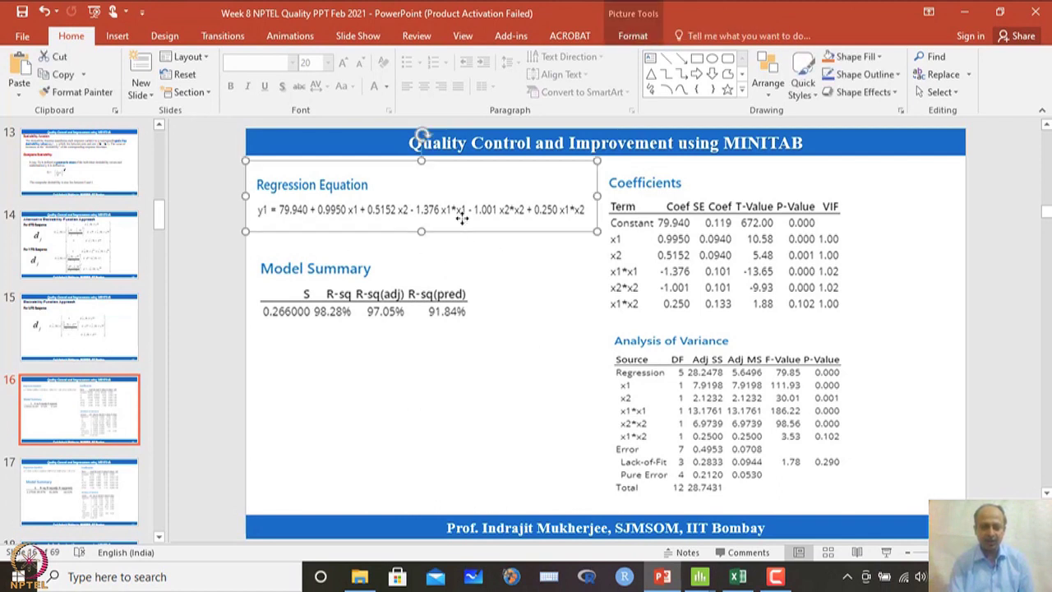
click(701, 578)
click(699, 505)
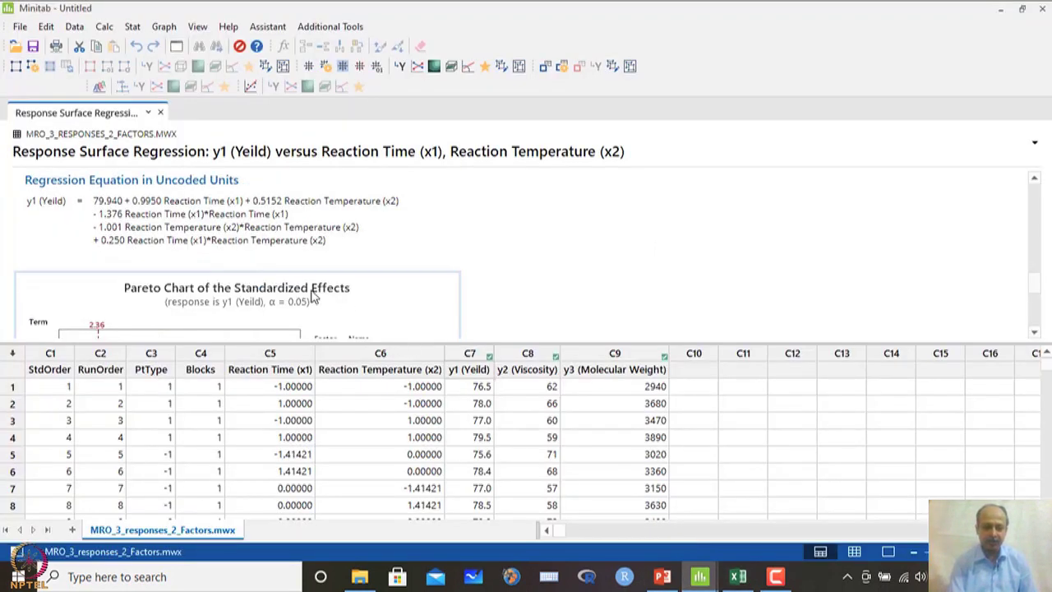
scroll(324, 297, down, 4)
scroll(304, 279, up, 2)
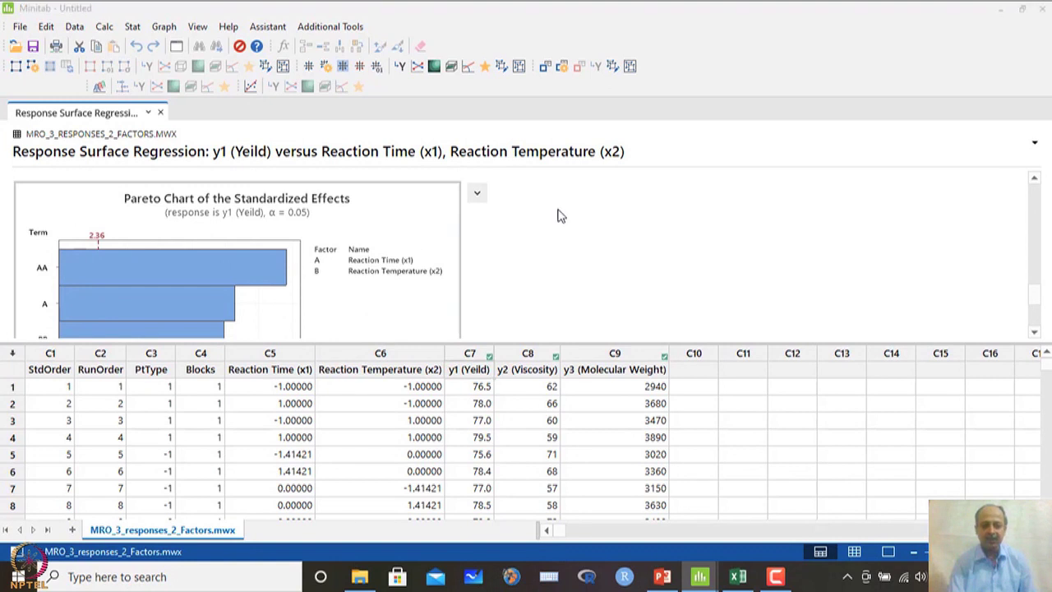
double_click(444, 247)
click(756, 63)
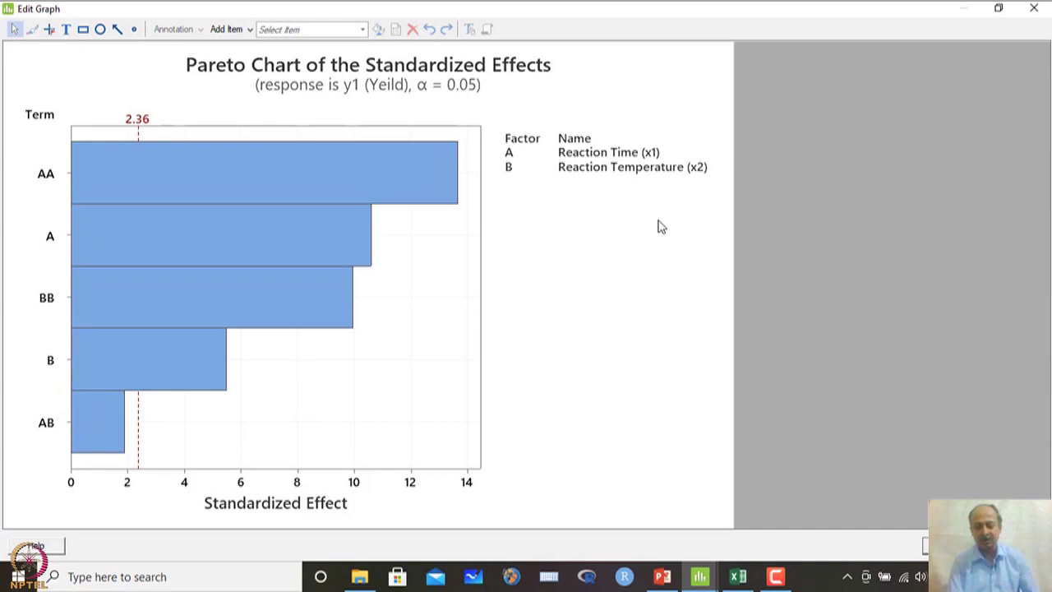
click(1035, 9)
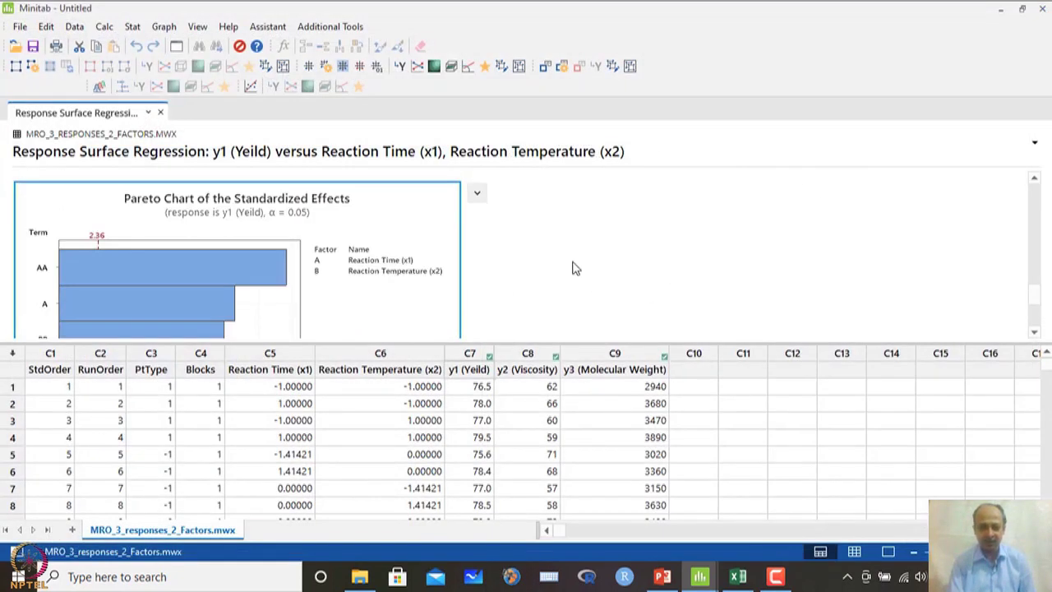
- Run Analyze Response Surface Design on y2 (Viscosity), keeping the full quadratic terms
click(132, 27)
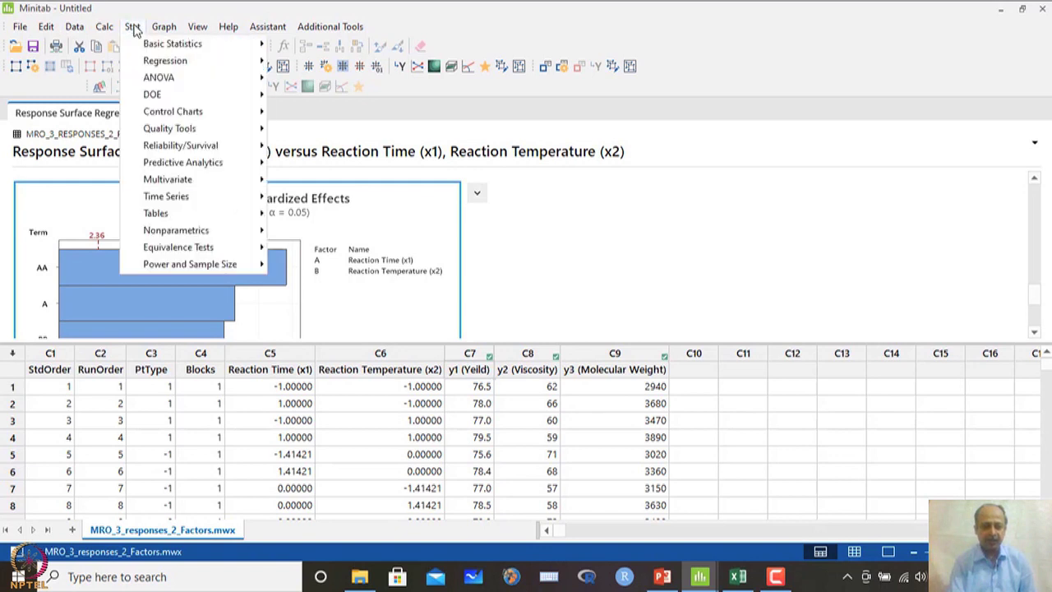
mouse_move(152, 94)
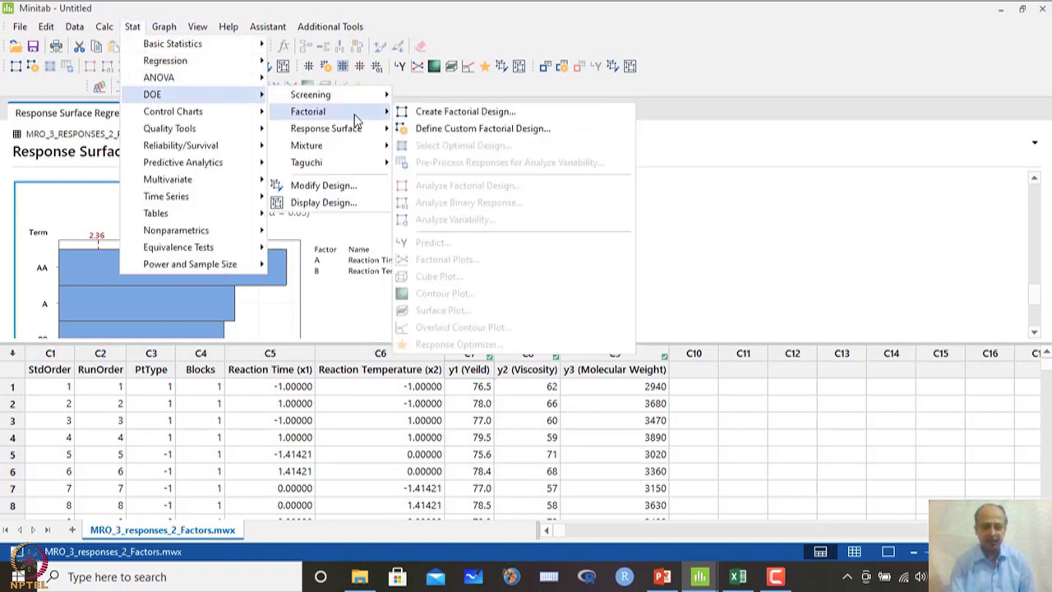
mouse_move(351, 130)
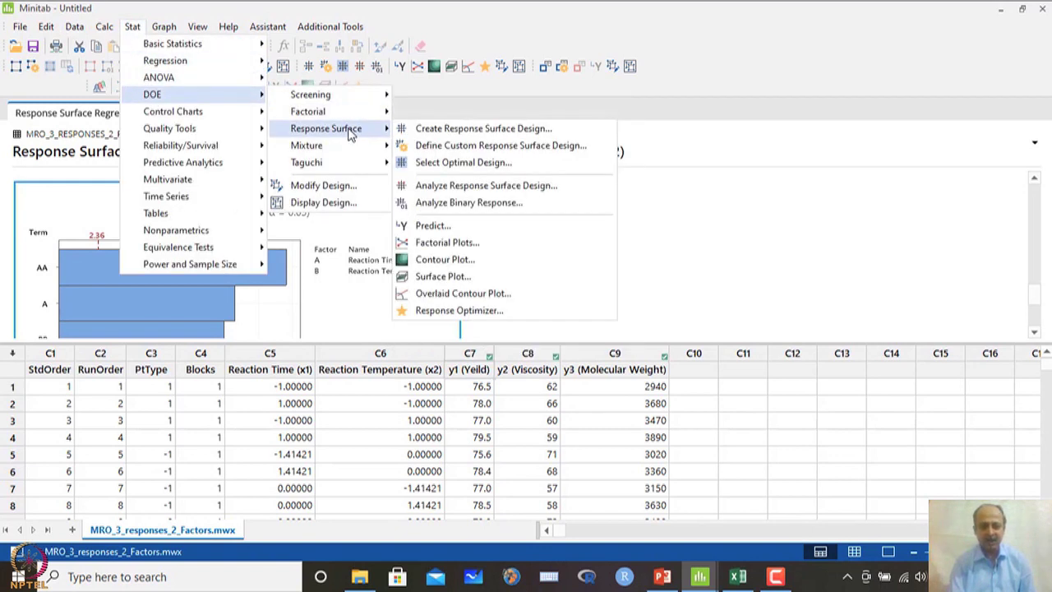
click(493, 186)
double_click(384, 203)
click(563, 334)
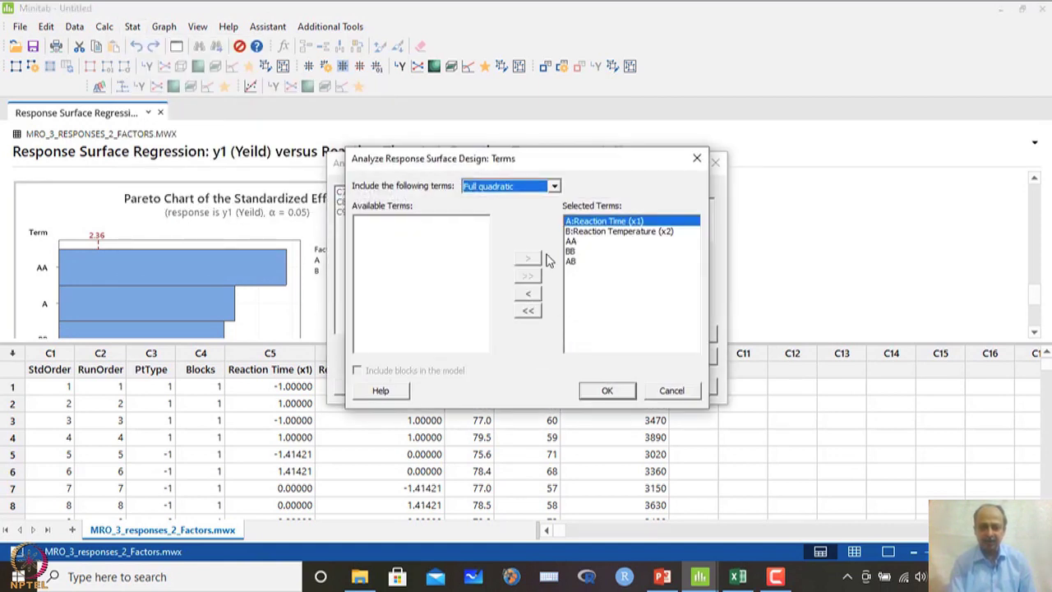
click(606, 390)
click(615, 383)
scroll(427, 271, down, 5)
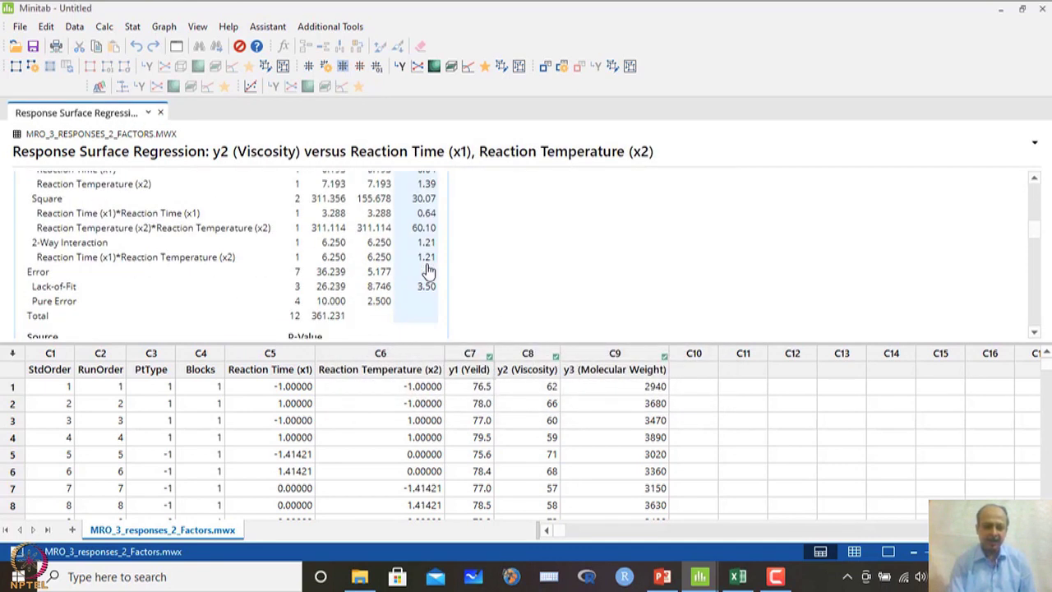
scroll(425, 270, up, 3)
click(148, 224)
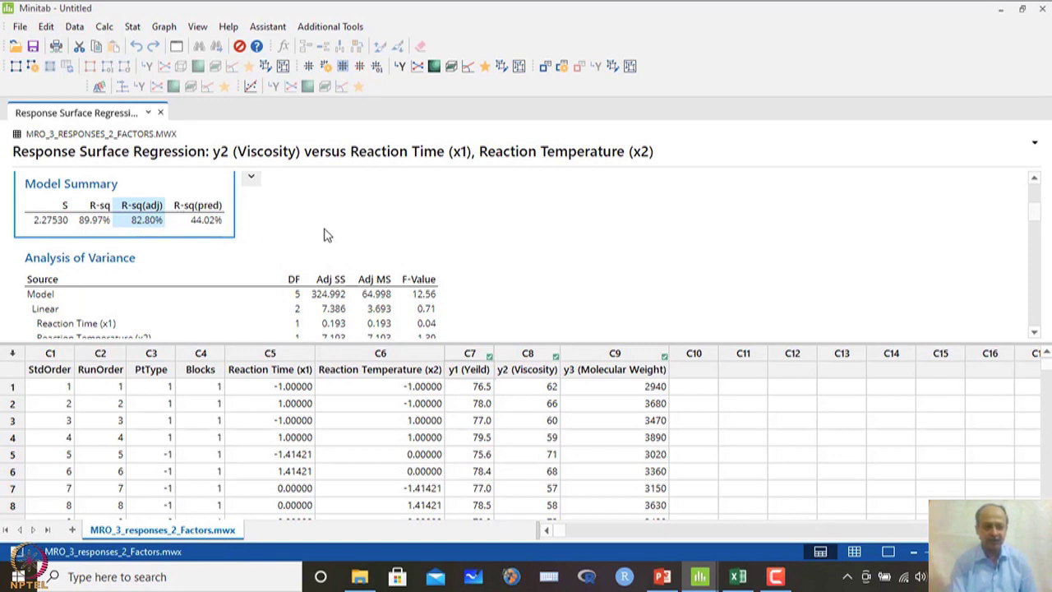
scroll(326, 235, down, 6)
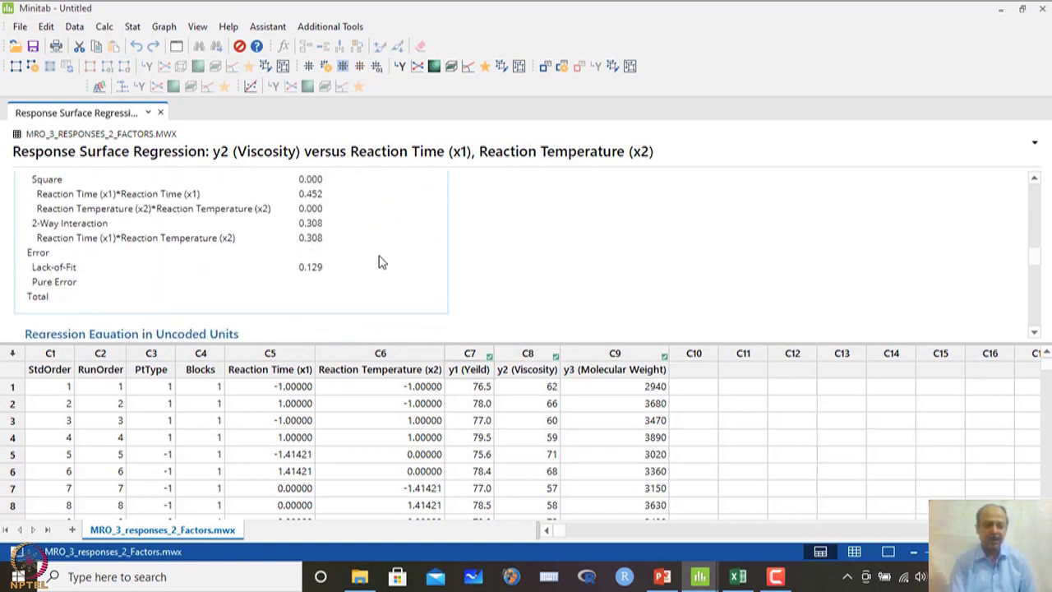
scroll(378, 261, down, 10)
double_click(240, 230)
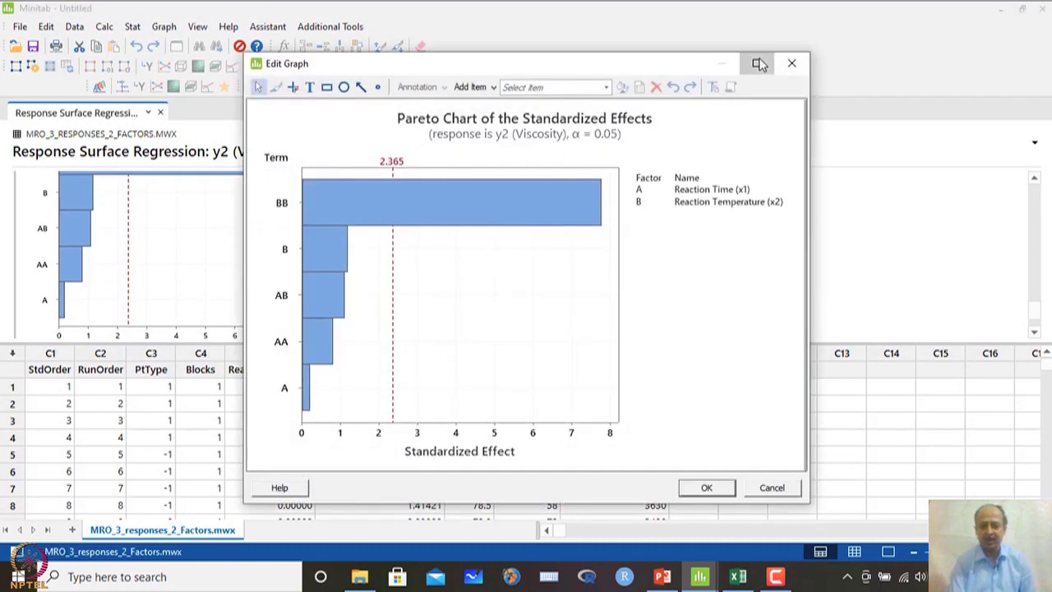
click(758, 63)
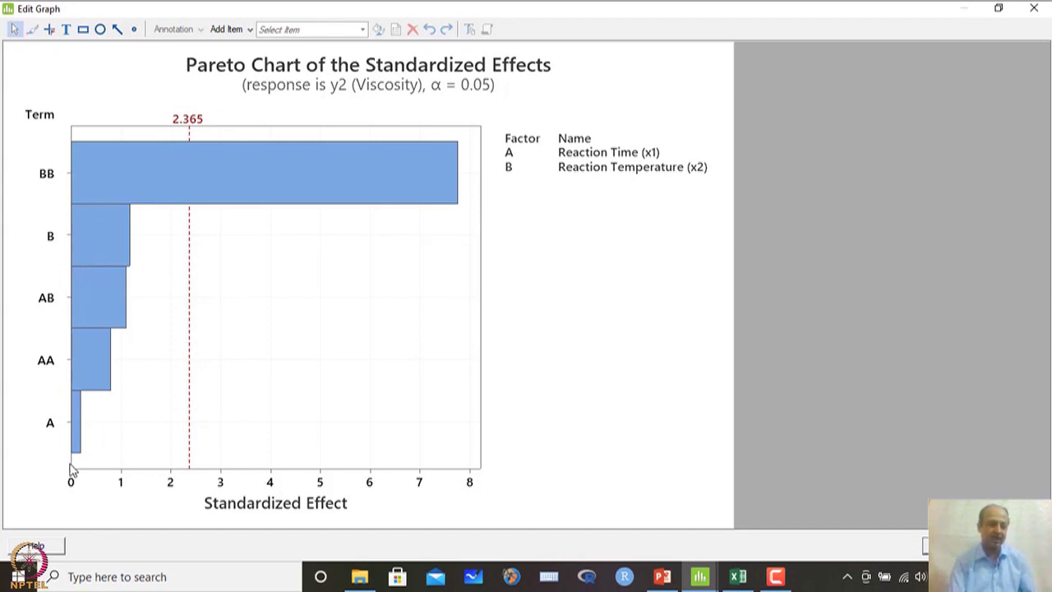
click(1034, 8)
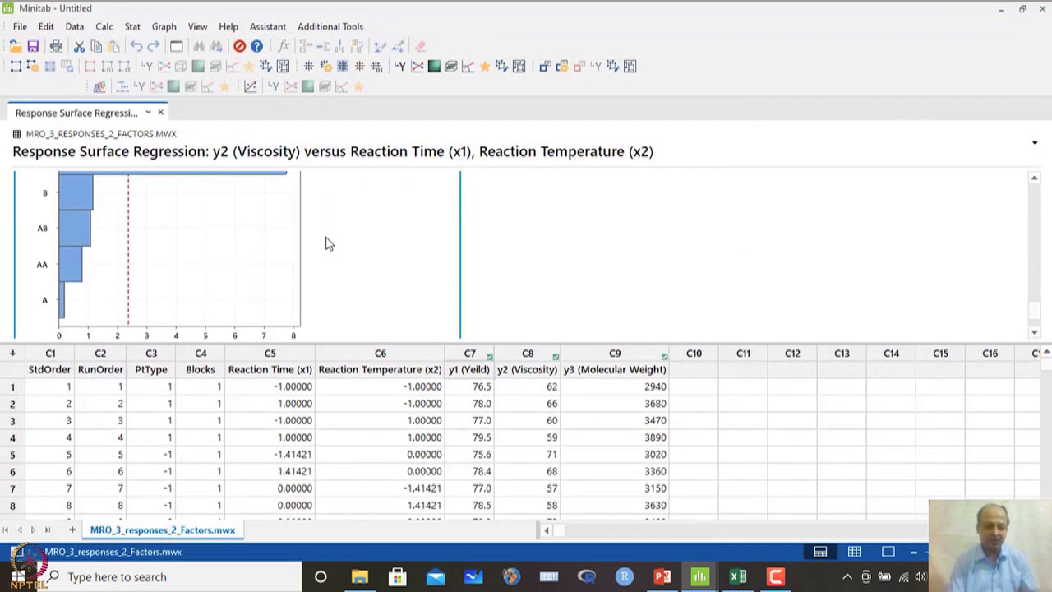
scroll(392, 274, down, 1)
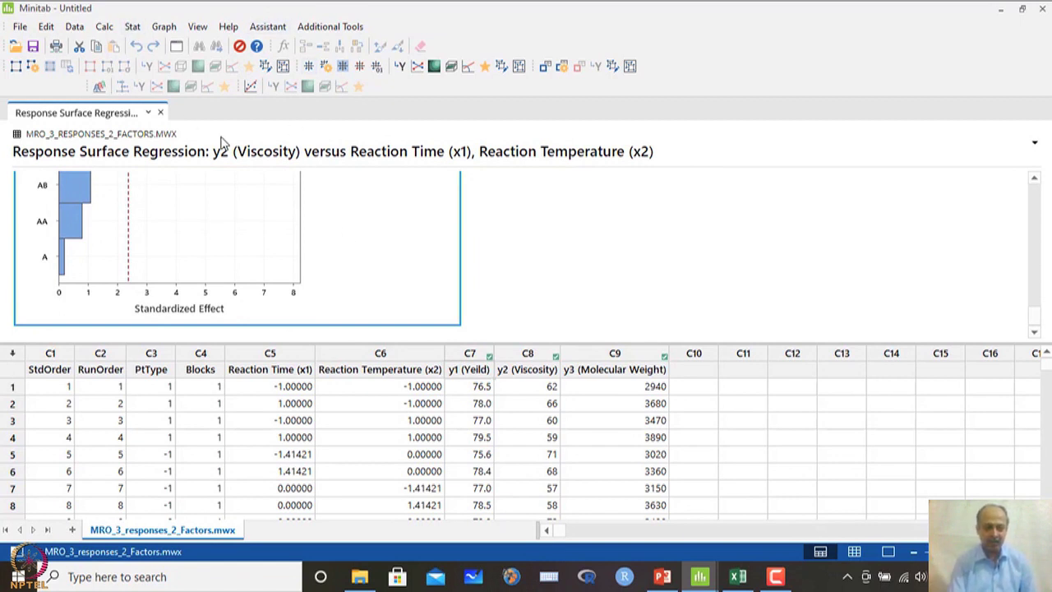
- Run Analyze Response Surface Design on y3 (Molecular Weight) with Terms set to Linear
click(131, 26)
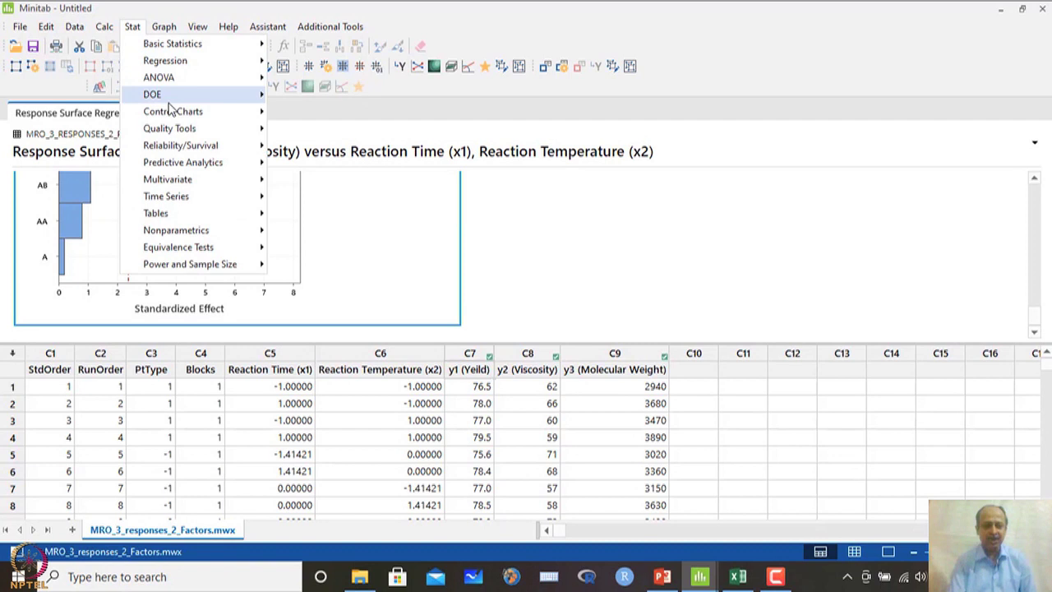
mouse_move(171, 93)
mouse_move(327, 130)
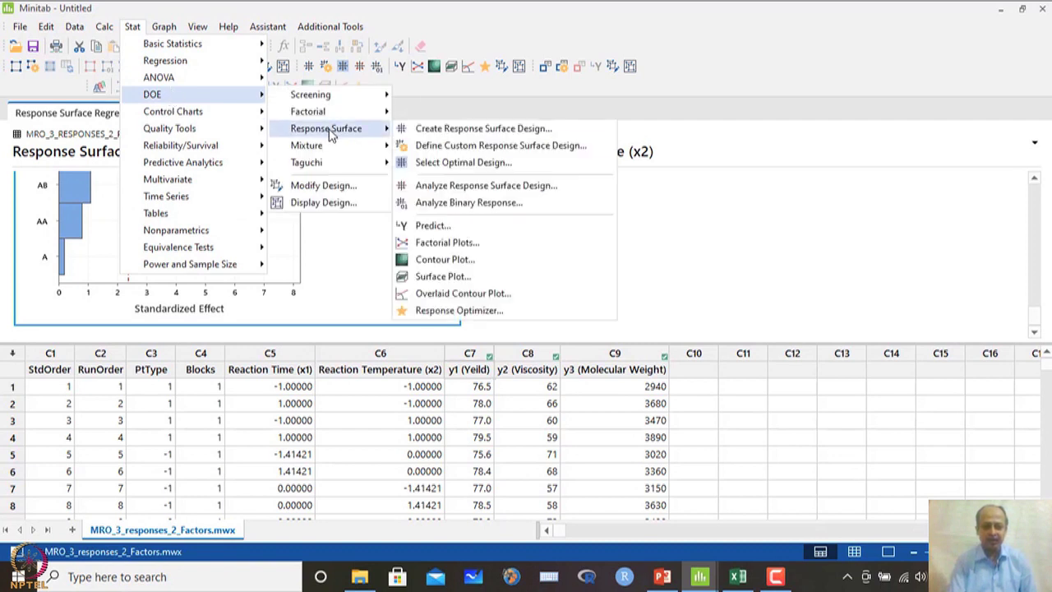
click(456, 186)
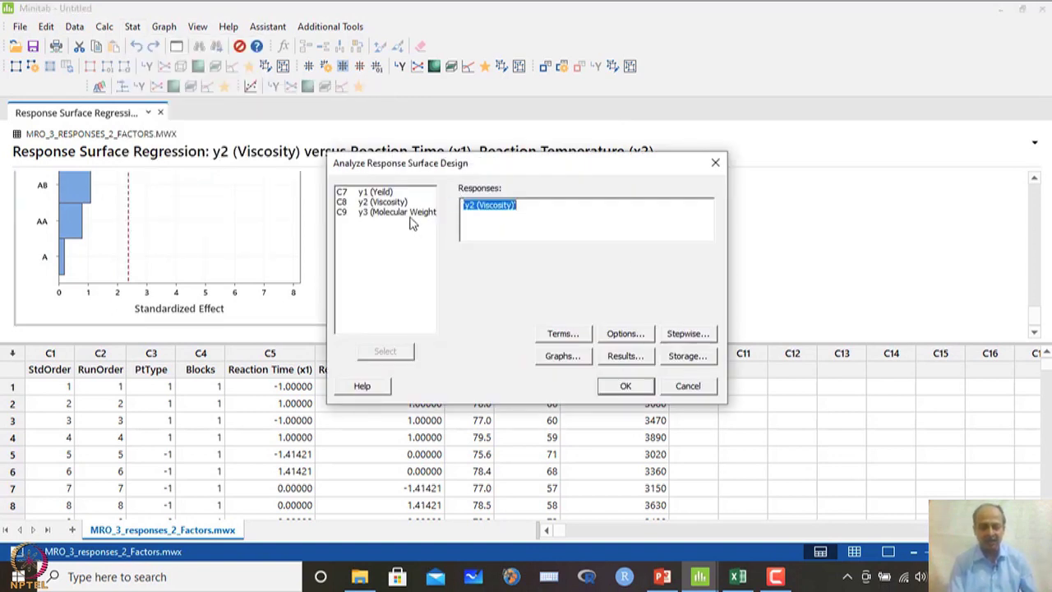
click(409, 214)
double_click(409, 213)
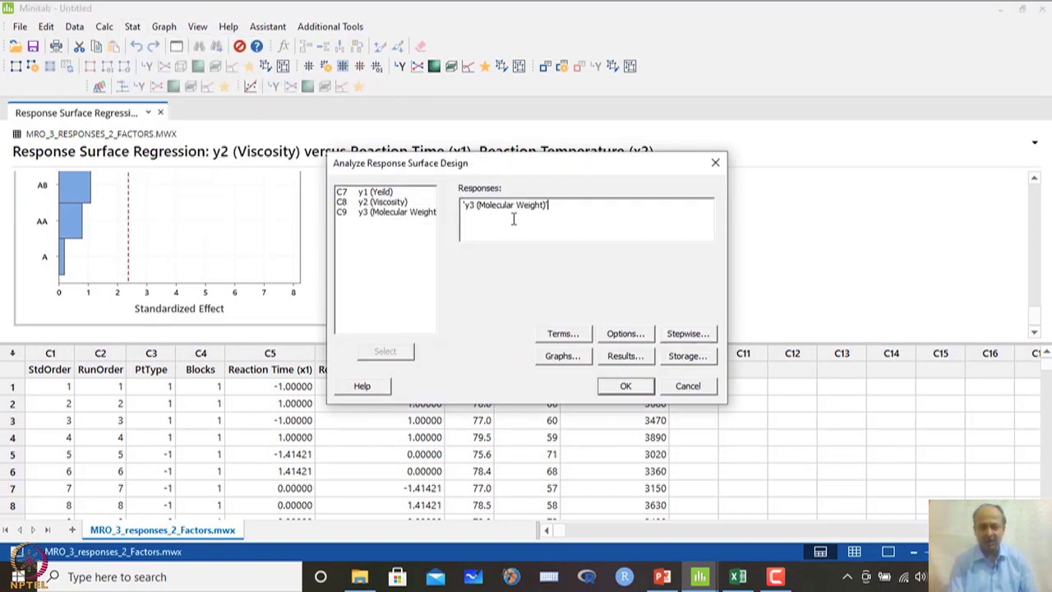
click(564, 334)
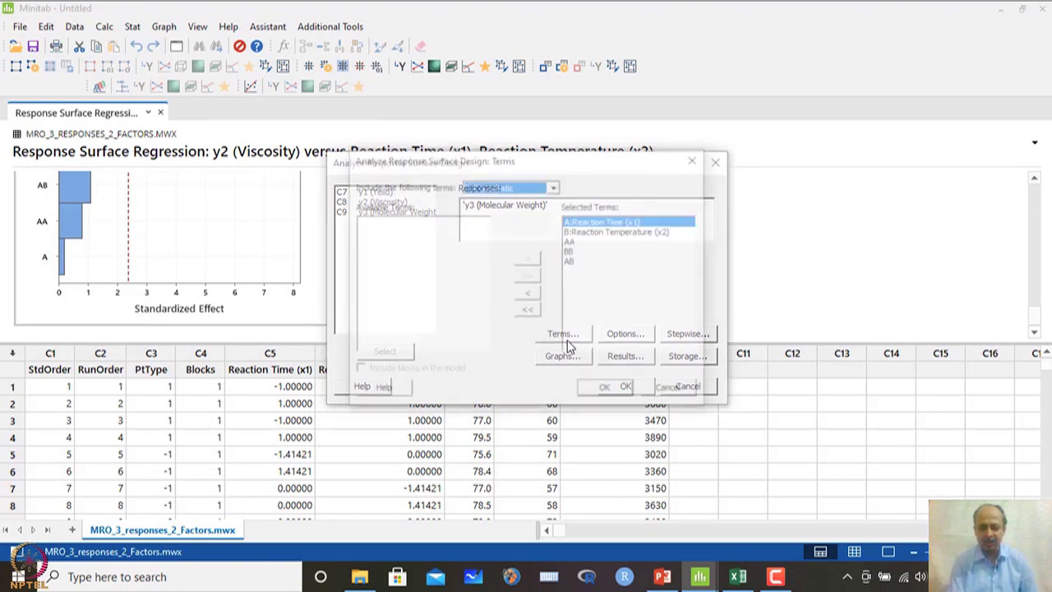
click(555, 188)
click(526, 197)
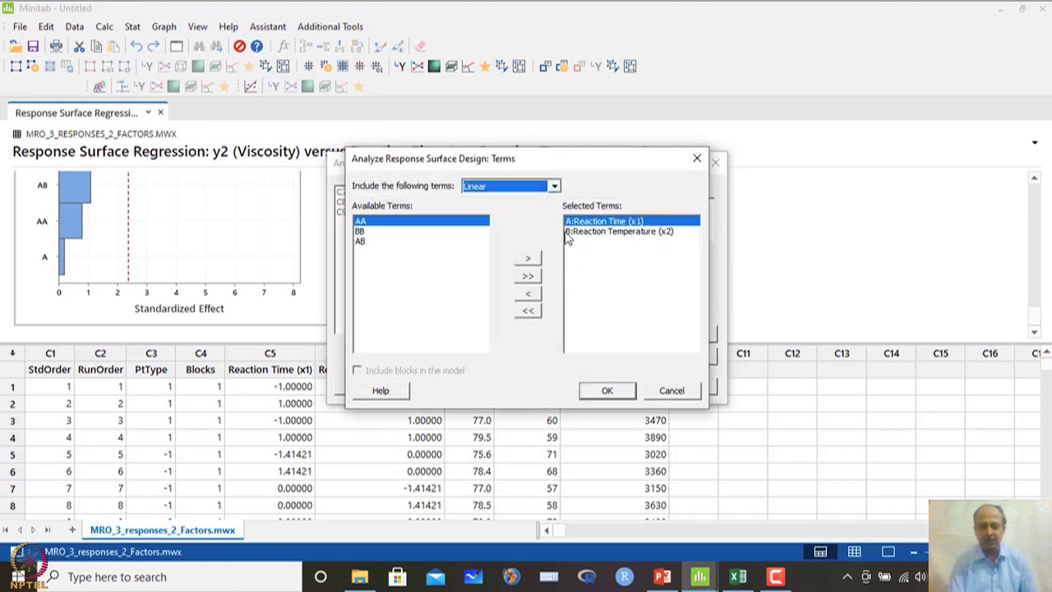
click(607, 391)
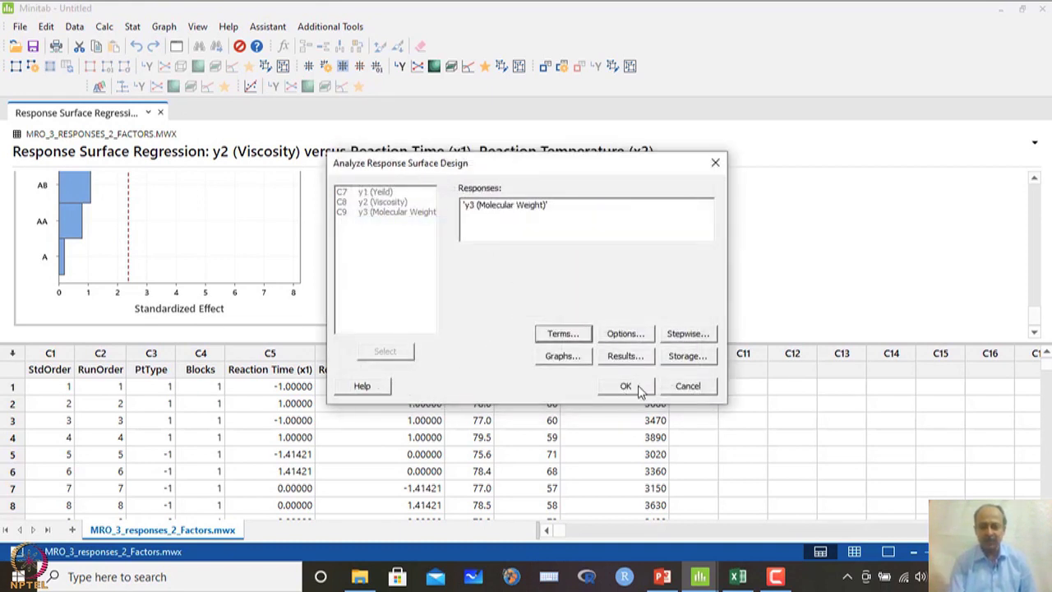
click(640, 392)
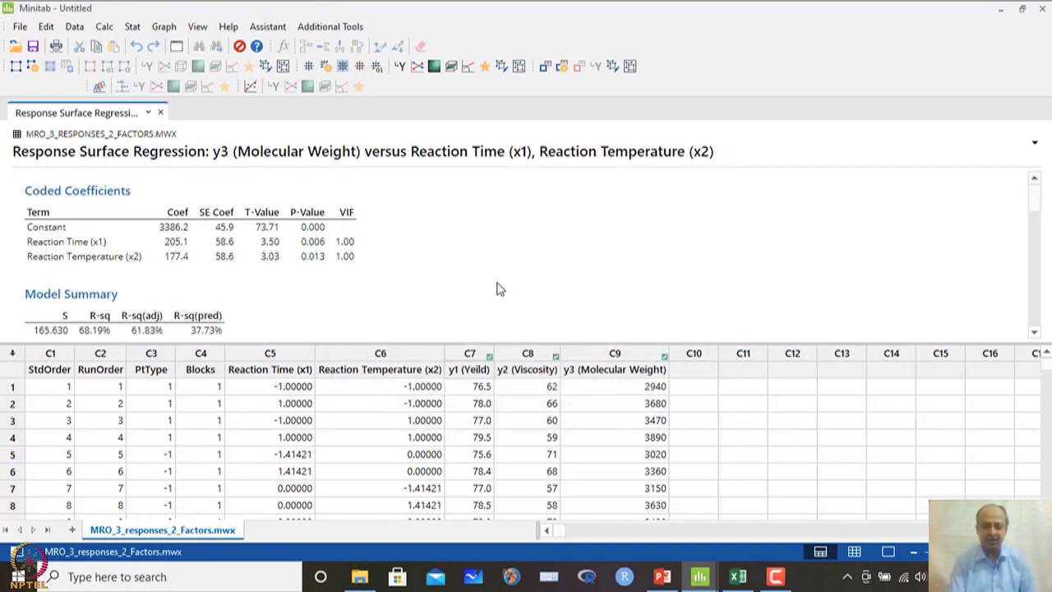
scroll(324, 263, down, 5)
scroll(326, 266, up, 3)
click(144, 254)
scroll(341, 253, down, 10)
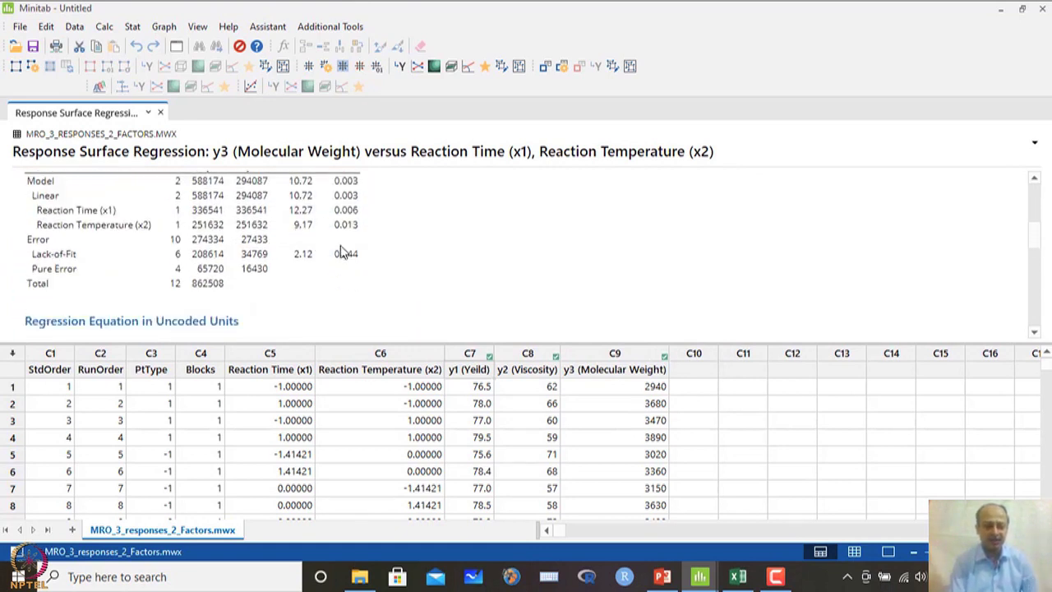
scroll(308, 249, down, 2)
double_click(229, 227)
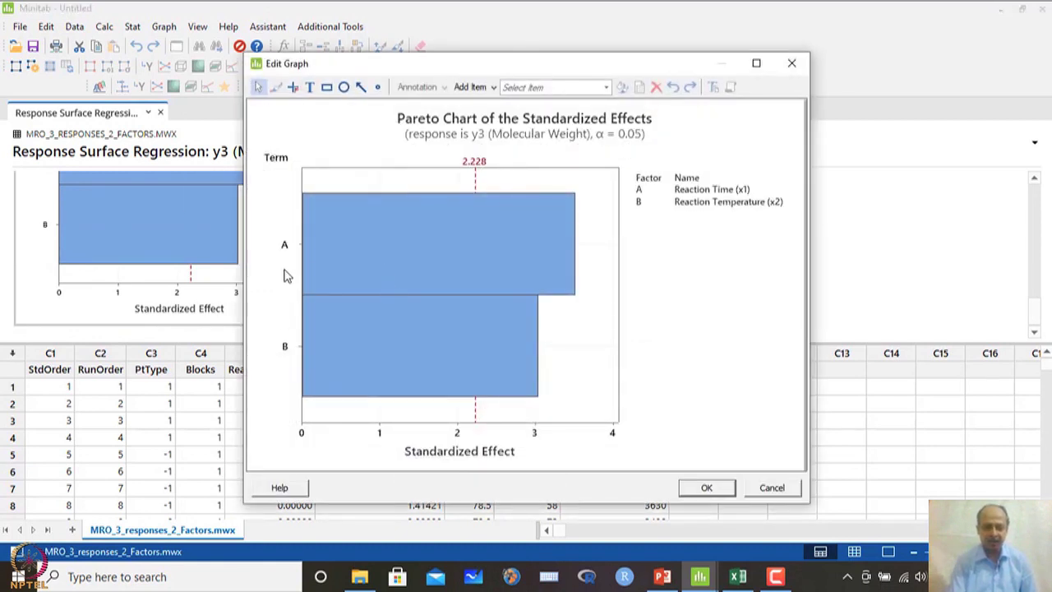
click(792, 63)
scroll(296, 237, up, 8)
click(228, 275)
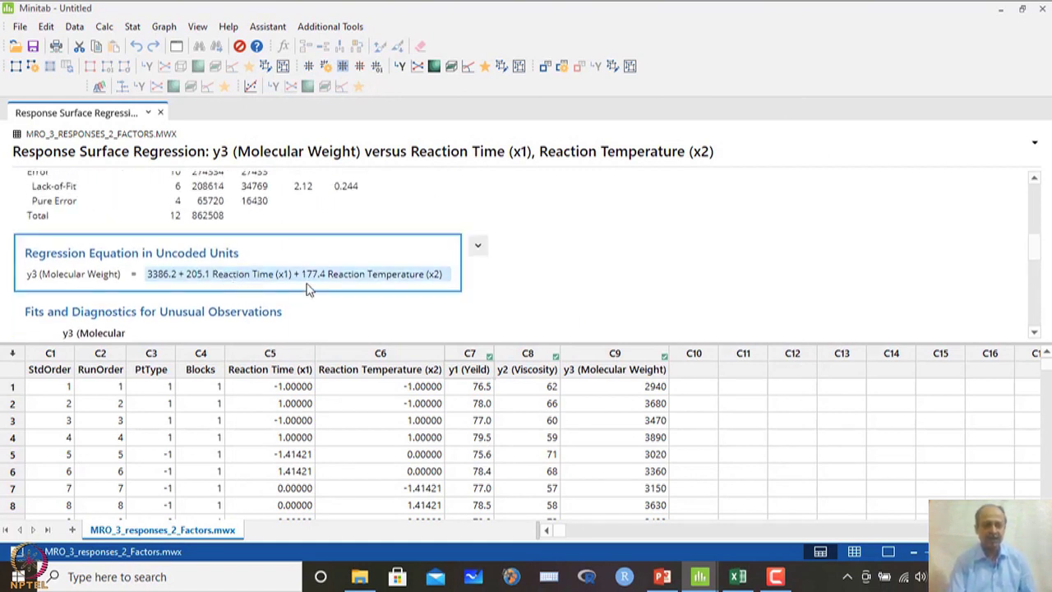
click(464, 351)
click(544, 353)
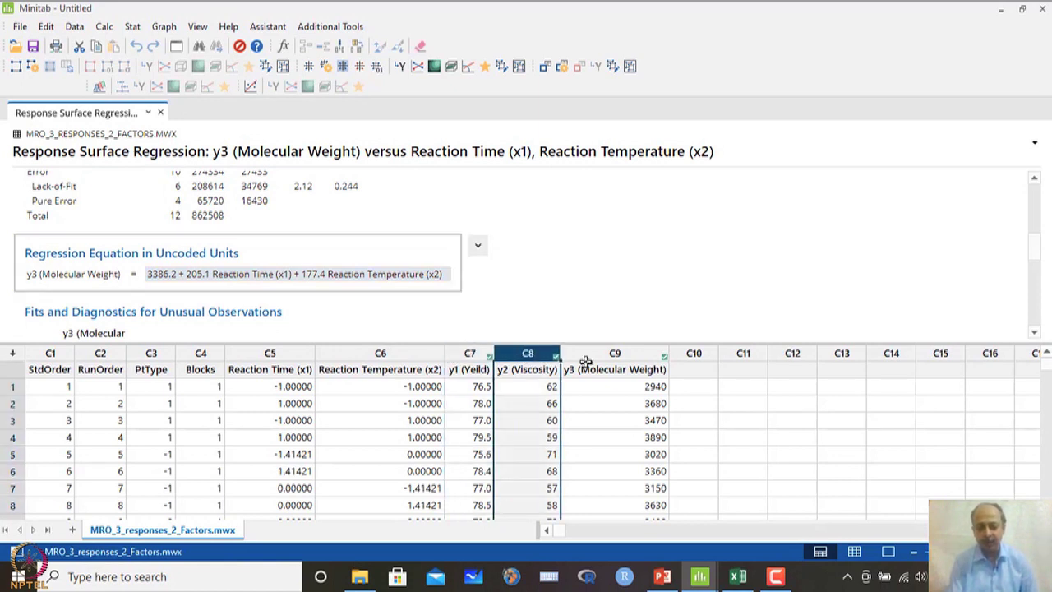
click(631, 366)
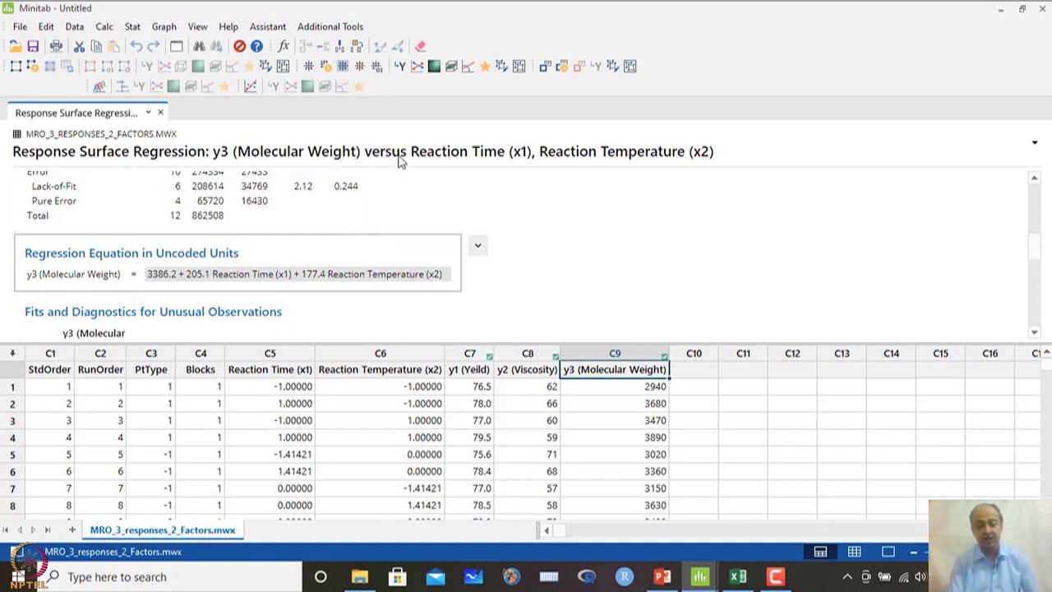
- Open the Response Optimizer and set the Molecular Weight goal to Minimize
click(132, 27)
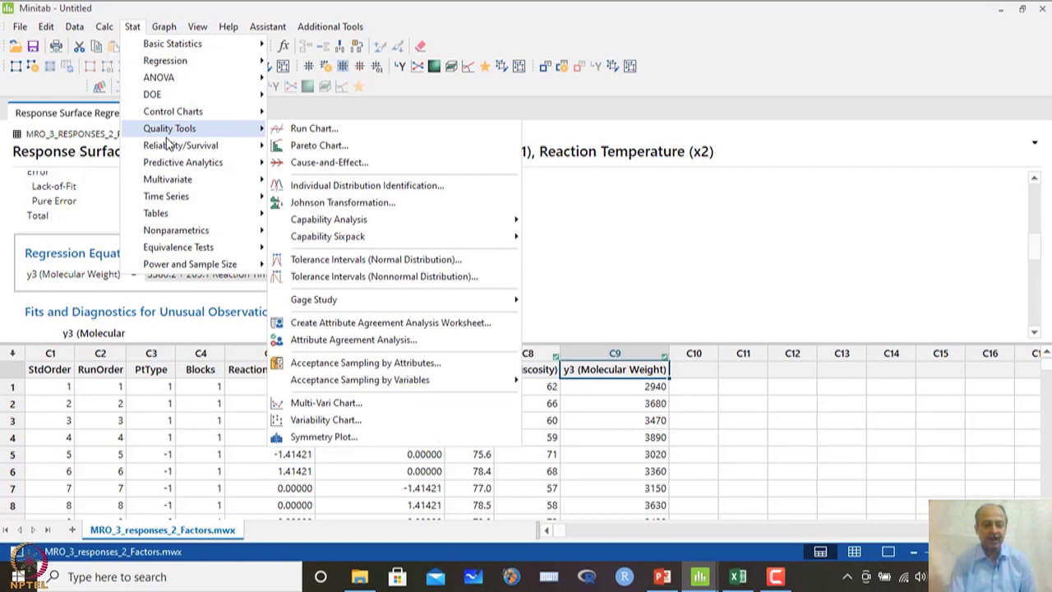
mouse_move(156, 93)
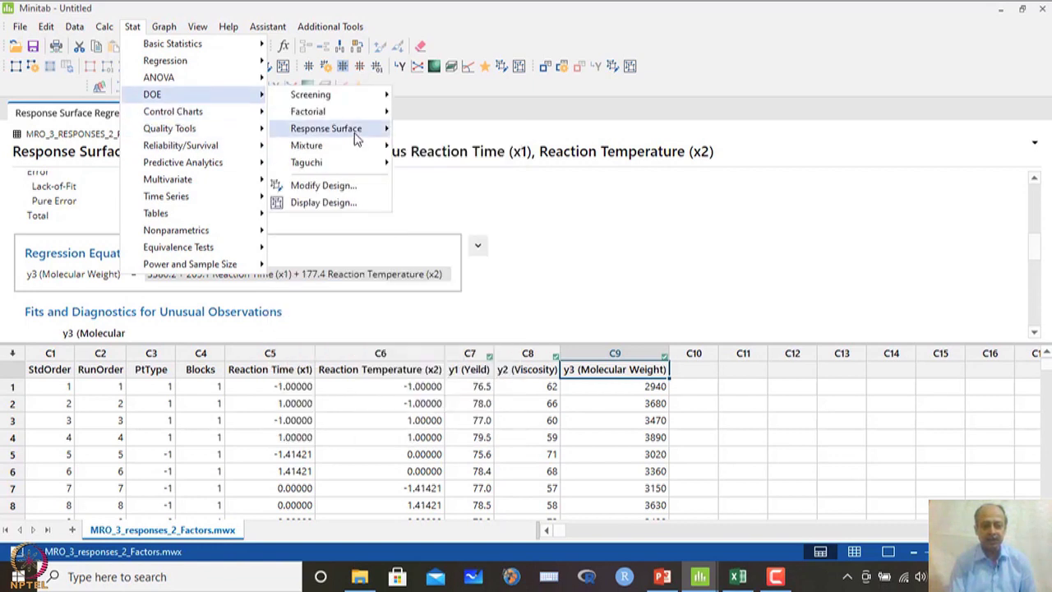
mouse_move(357, 131)
click(461, 311)
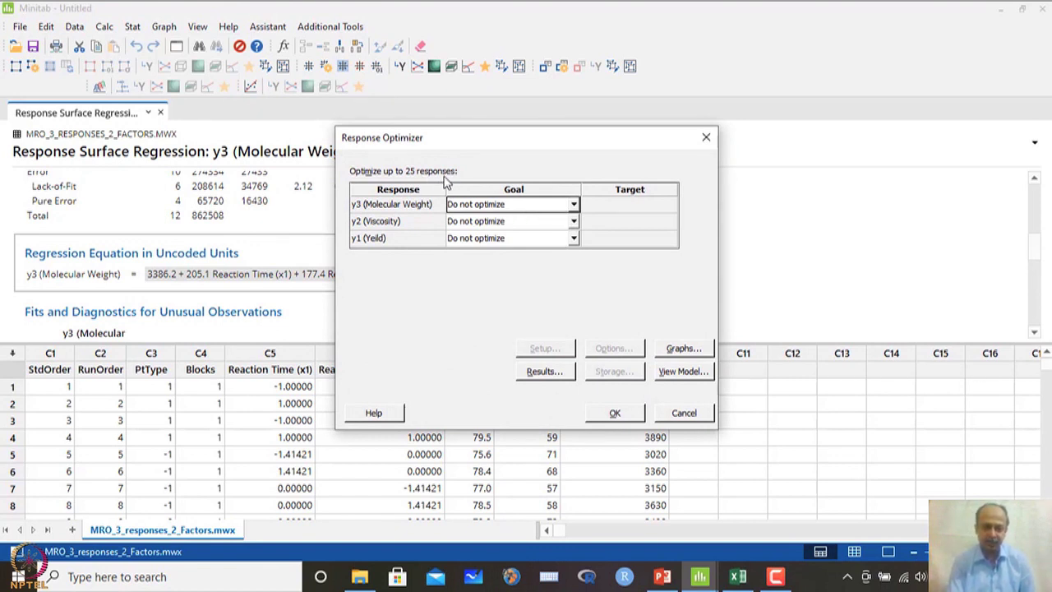
click(573, 204)
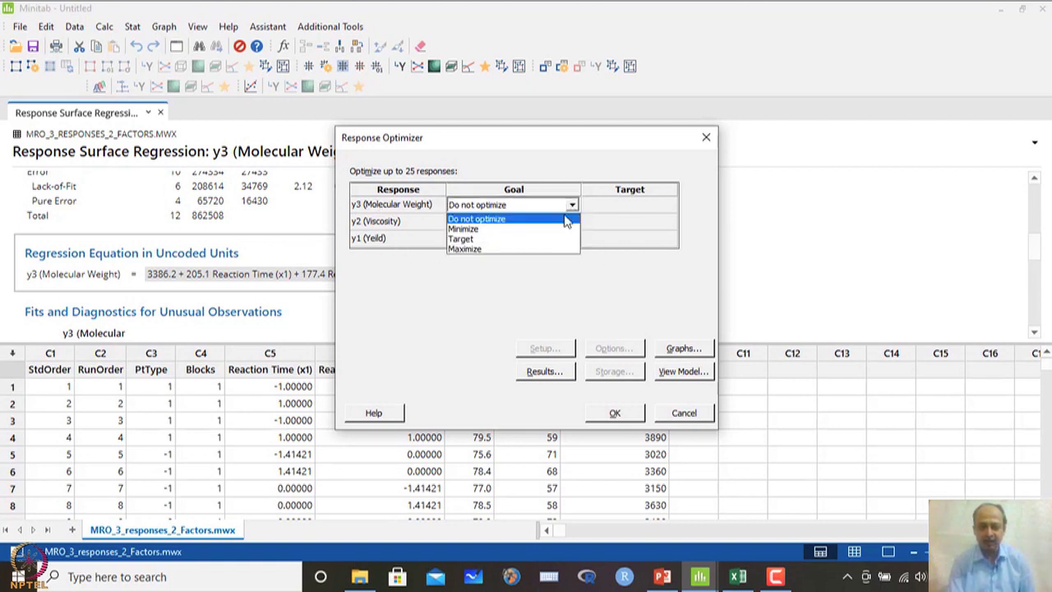
click(532, 231)
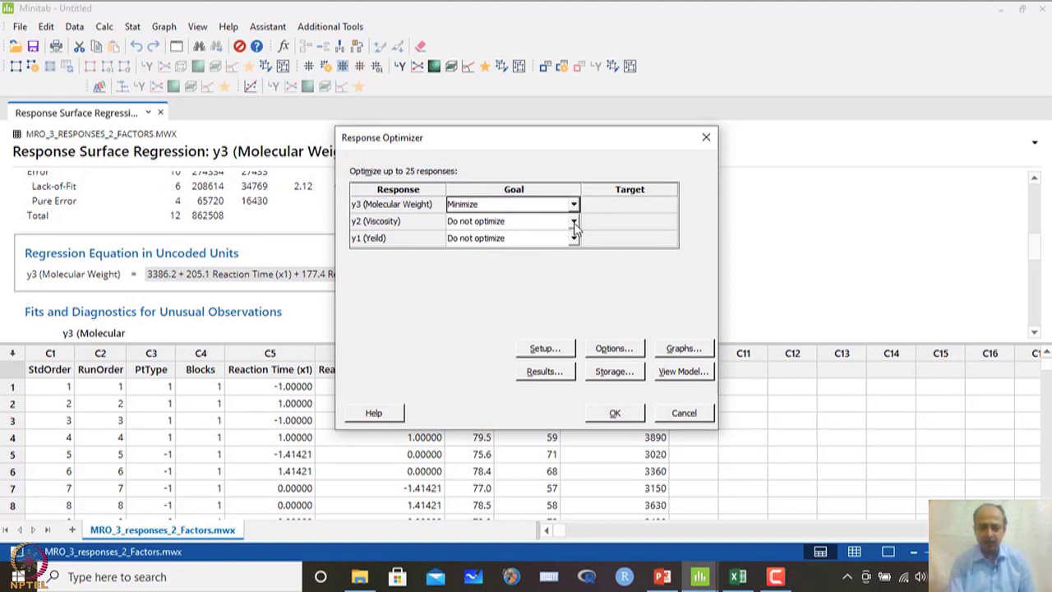
- Set Viscosity to Target with value 65 and Yield to Maximize
click(574, 226)
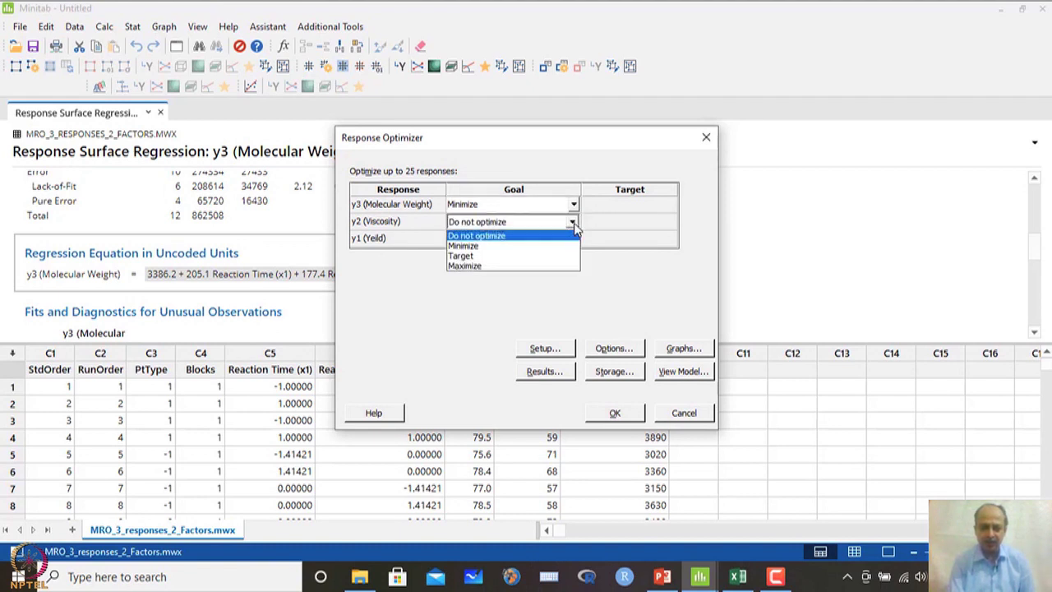
click(503, 255)
click(602, 222)
text(65)
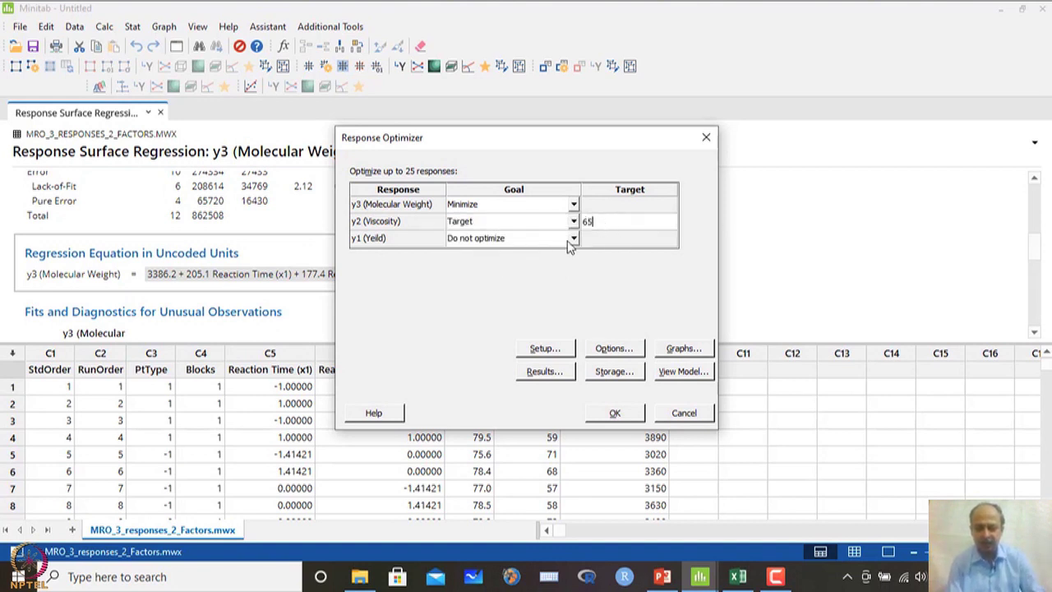
click(543, 240)
click(573, 238)
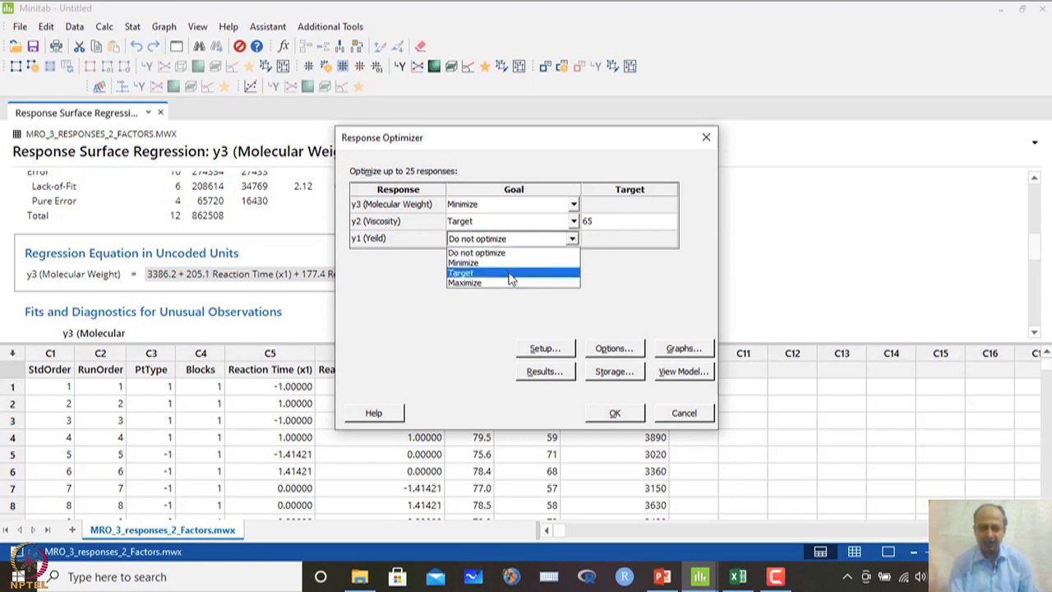
click(499, 284)
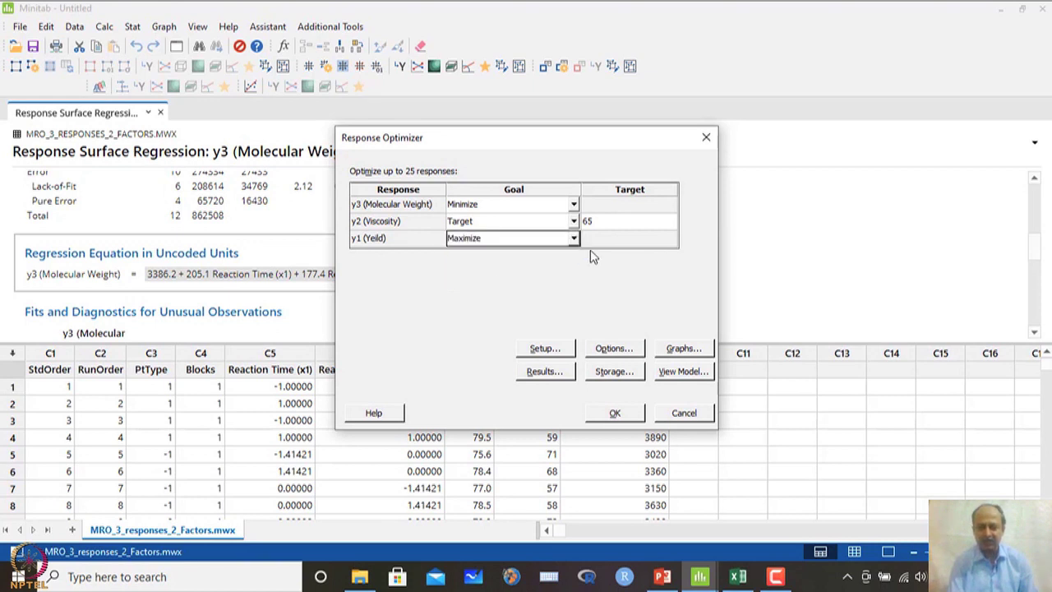
- In Setup, give Molecular Weight lower 3000, target 3000 and upper 3400
click(559, 353)
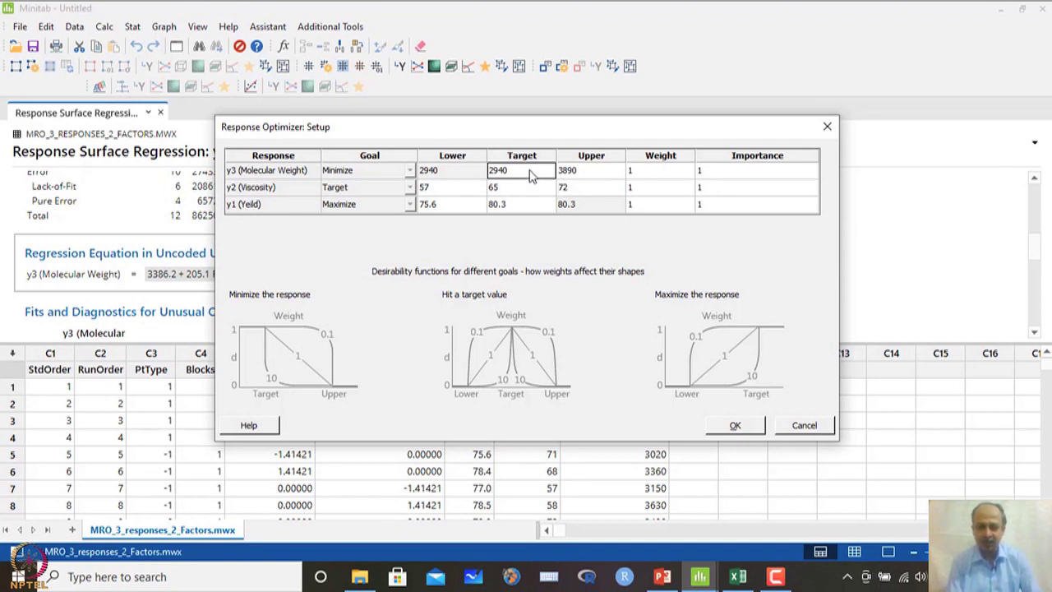
text(30)
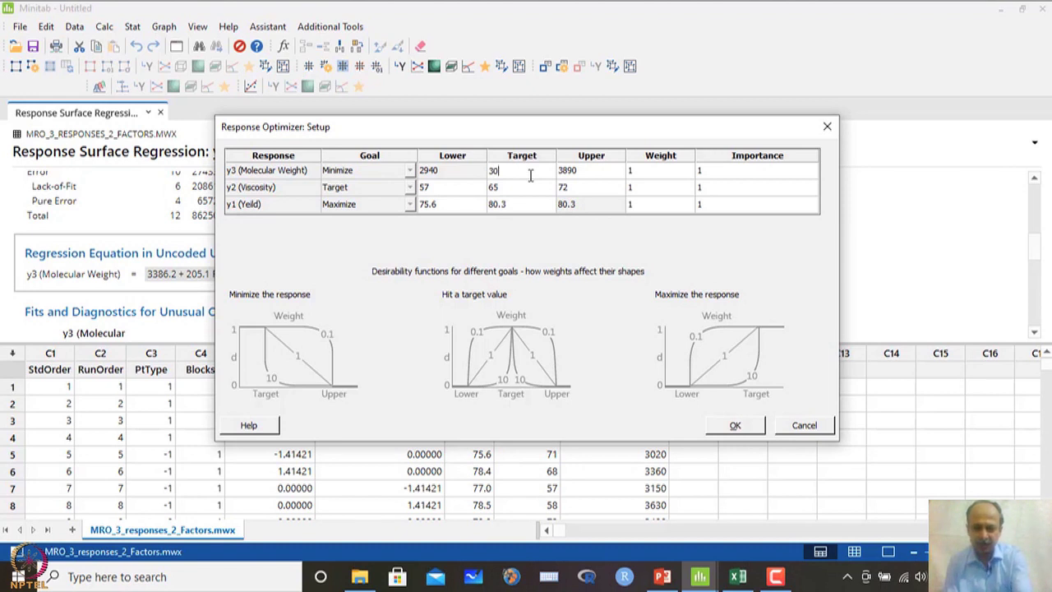
text(00)
click(582, 176)
text(34)
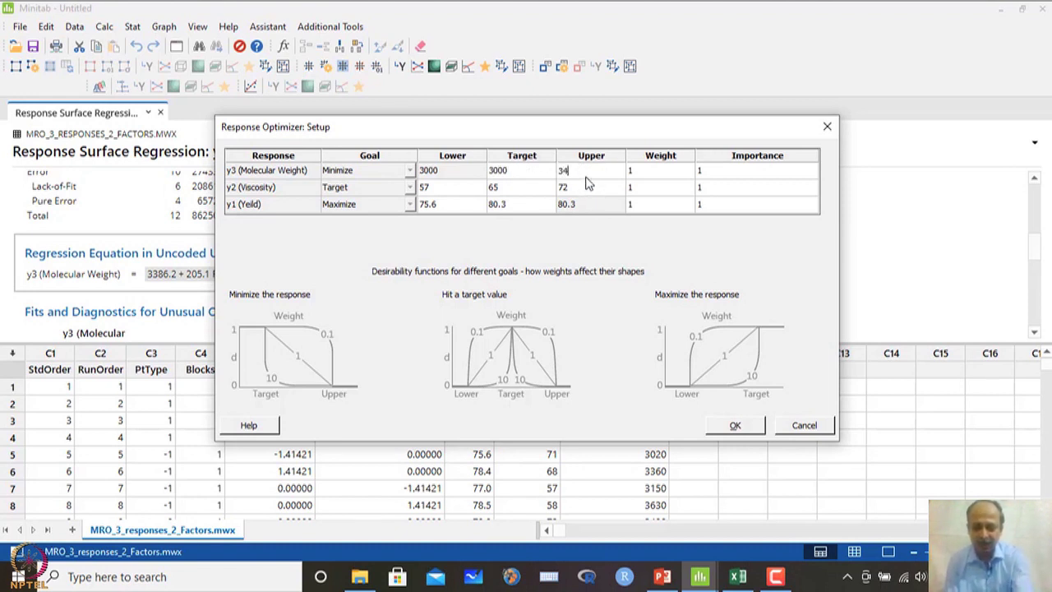
click(571, 193)
- Give Viscosity lower bound 62, target 65 and upper bound 68
click(492, 192)
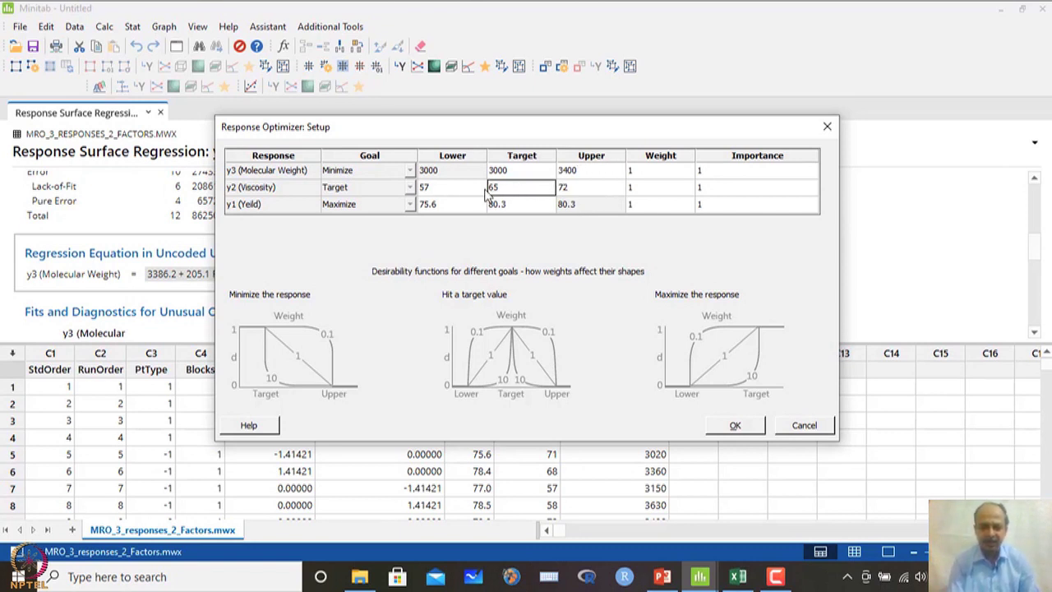
click(435, 193)
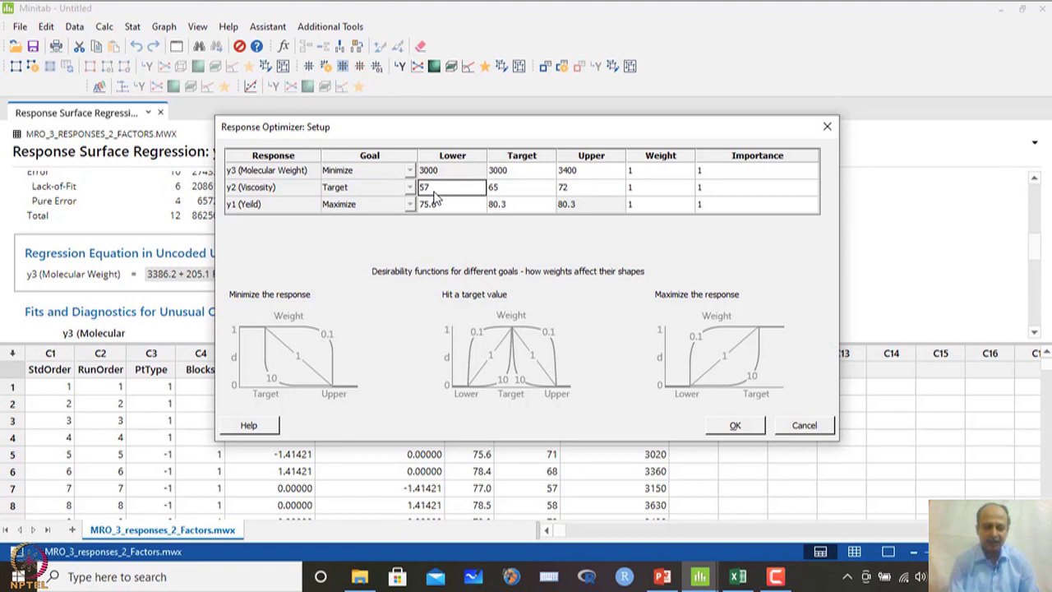
text(6)
click(568, 189)
key(BackSpace)
key(BackSpace)
text(68)
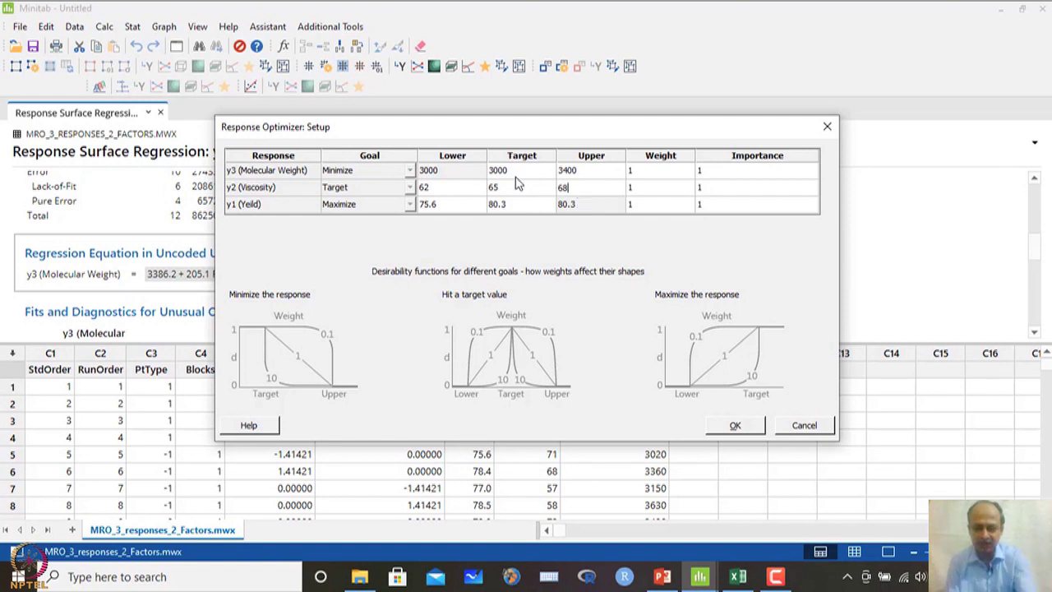
key(shift+Tab)
- Give Yield target 80 and lower bound 70, then confirm the bounds
click(444, 209)
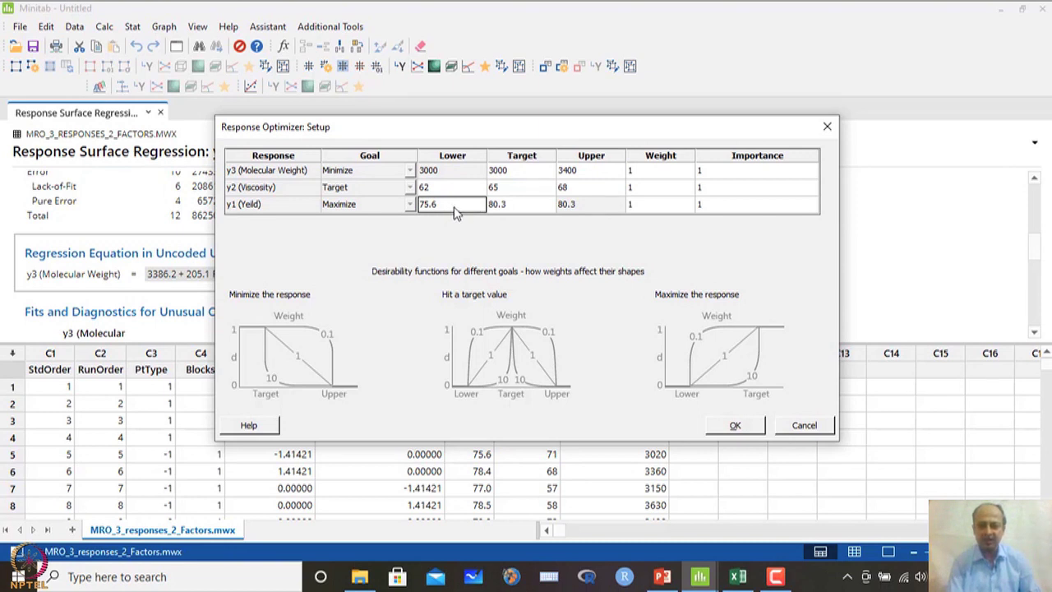
click(503, 209)
text(80)
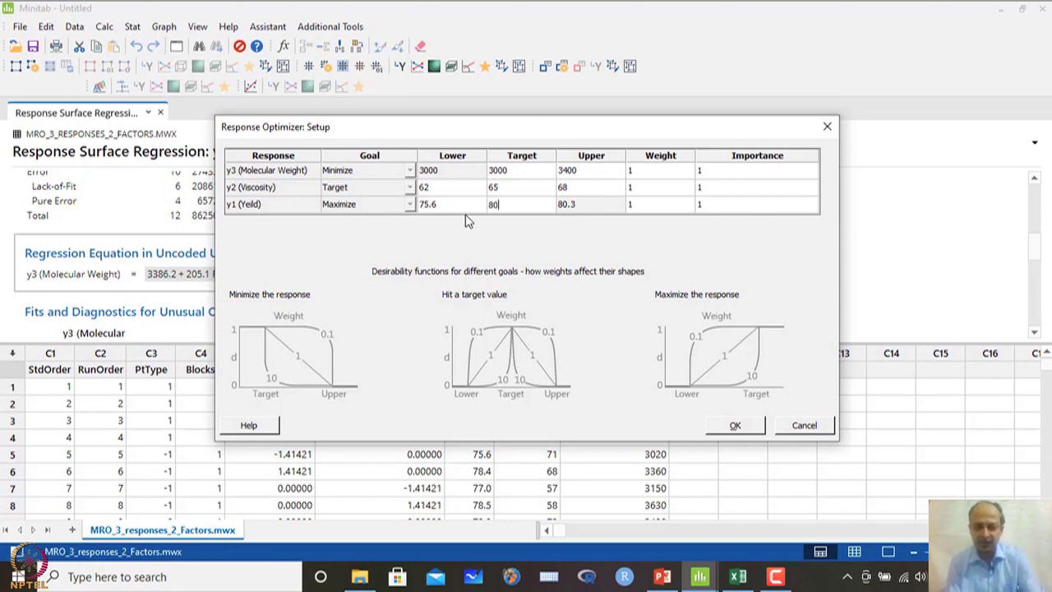
click(446, 211)
text(70)
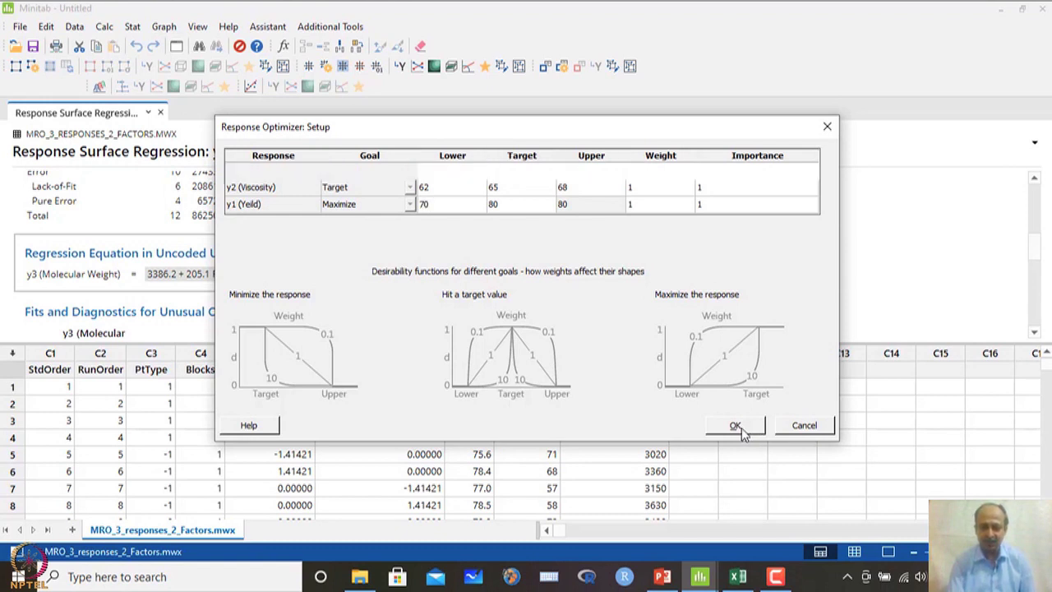
click(739, 426)
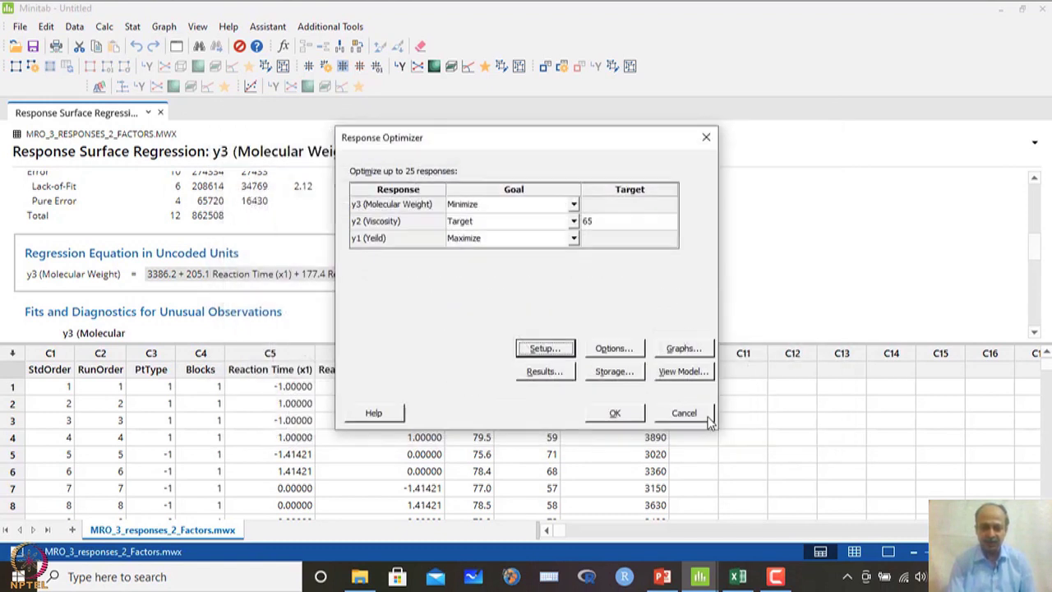
- In Options, constrain Reaction Time to the region -1.414 to 1.414
click(617, 350)
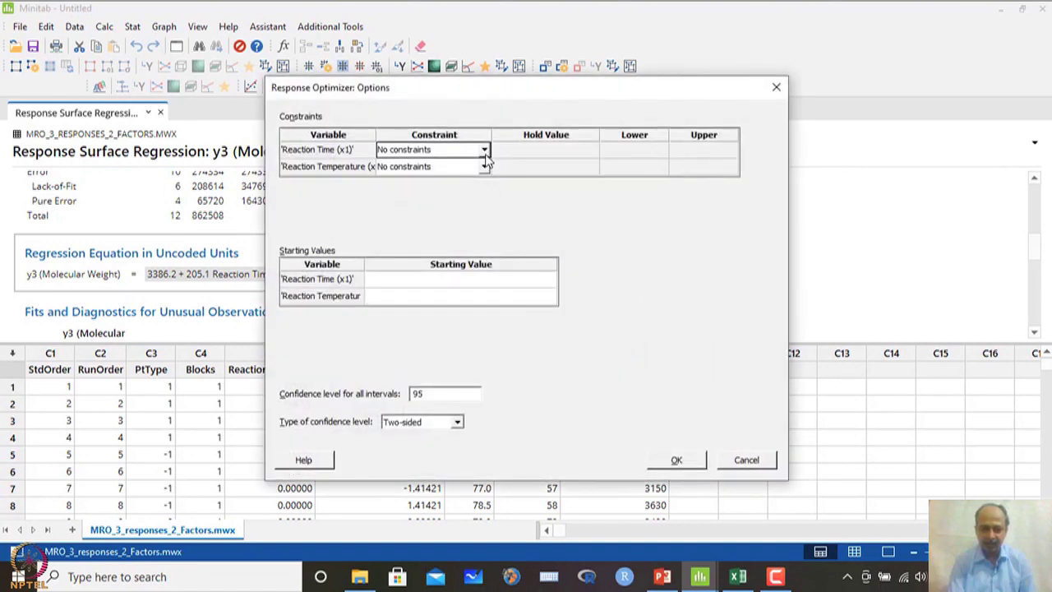
click(485, 150)
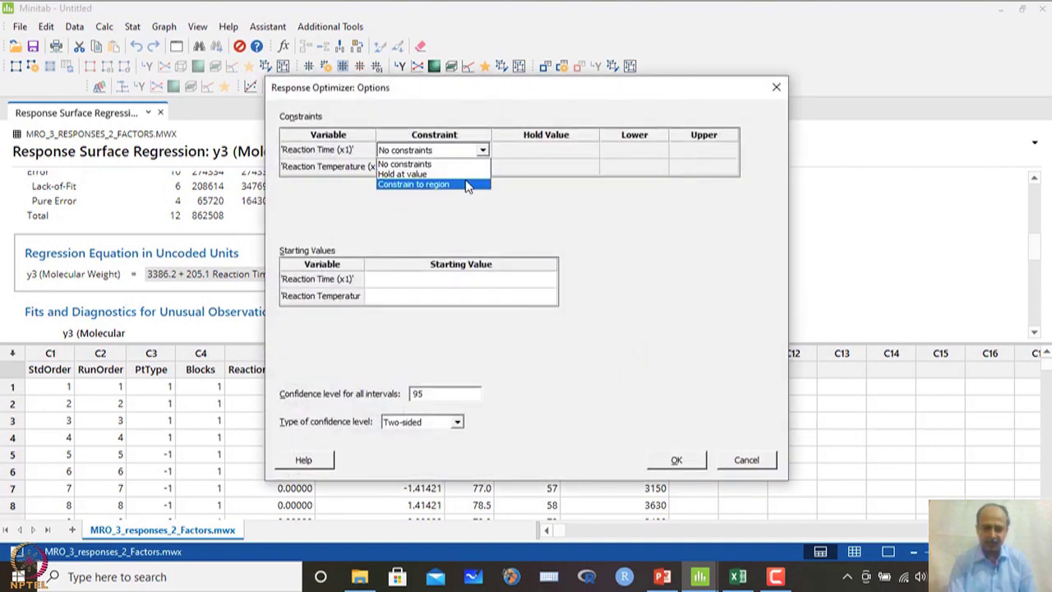
click(465, 186)
click(628, 155)
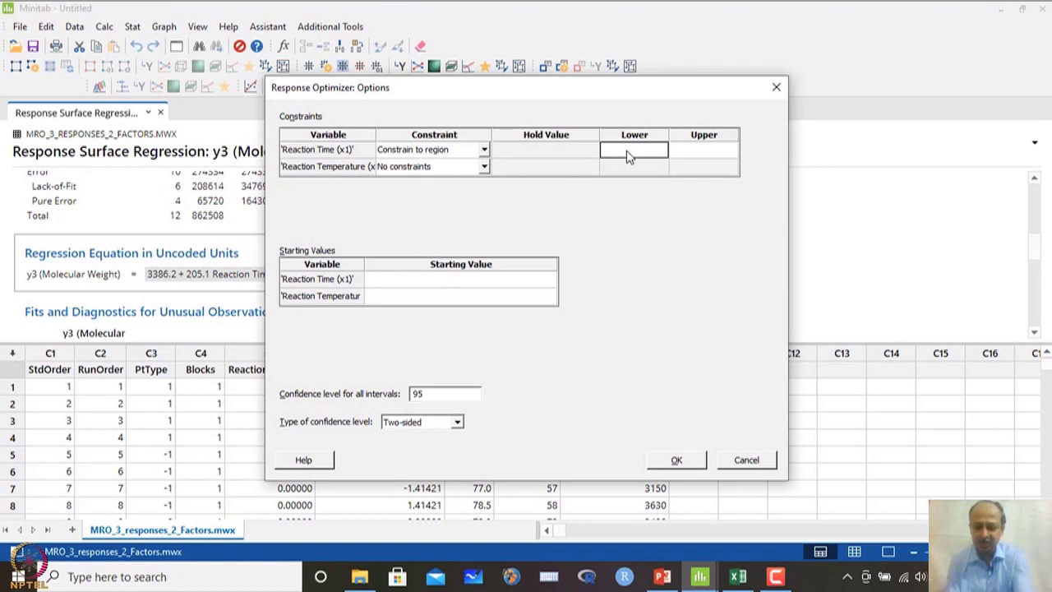
text(-1.414)
click(691, 157)
text(1.414)
key(Return)
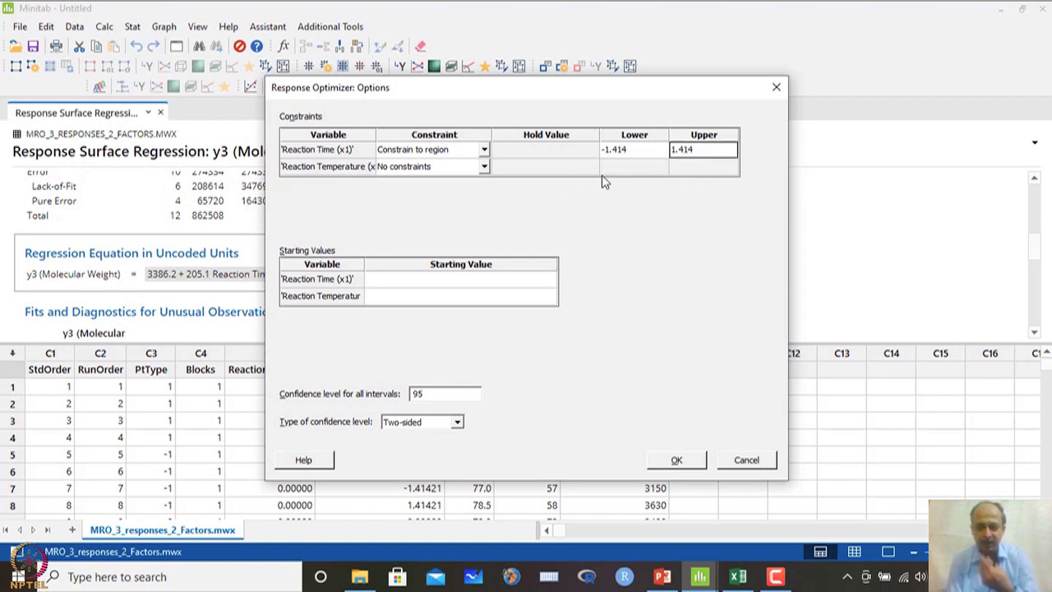
- Constrain Reaction Temperature to the region -1.414 to 1.414 and accept the options
click(485, 167)
click(462, 206)
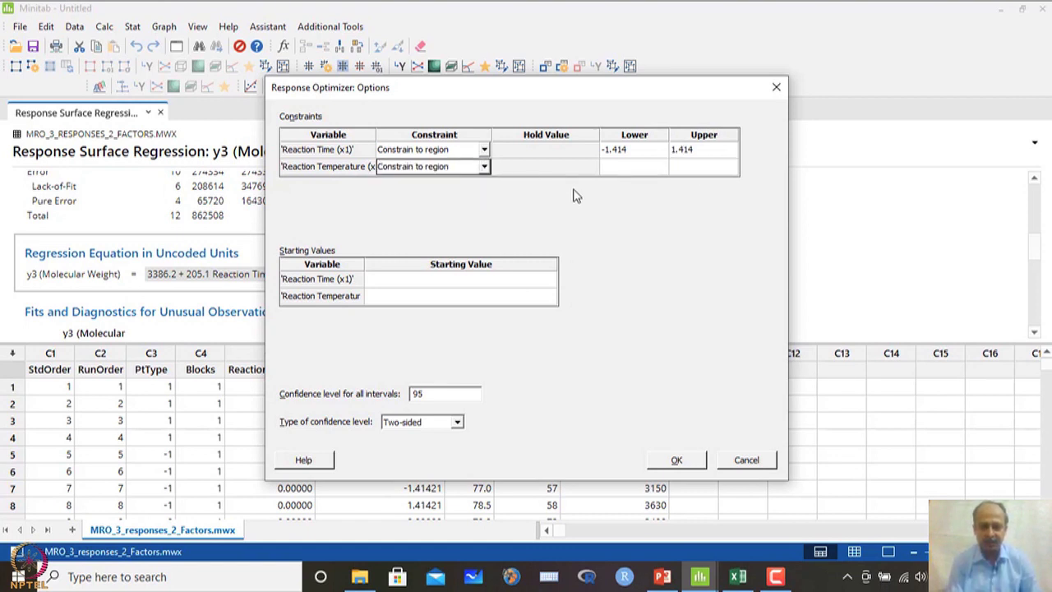
click(614, 170)
text(-)
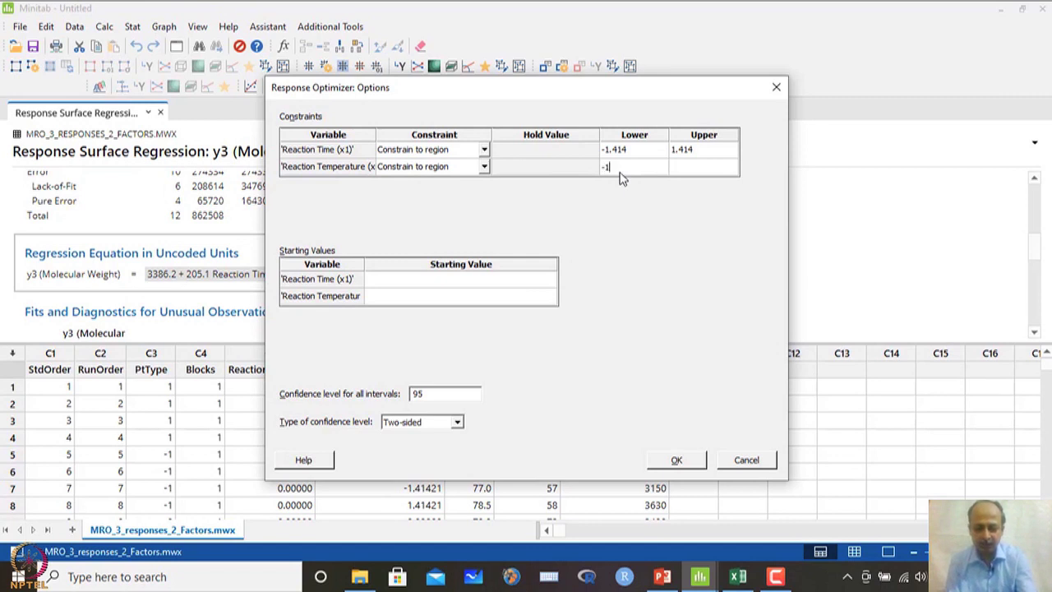
text(1.414)
click(679, 174)
text(1)
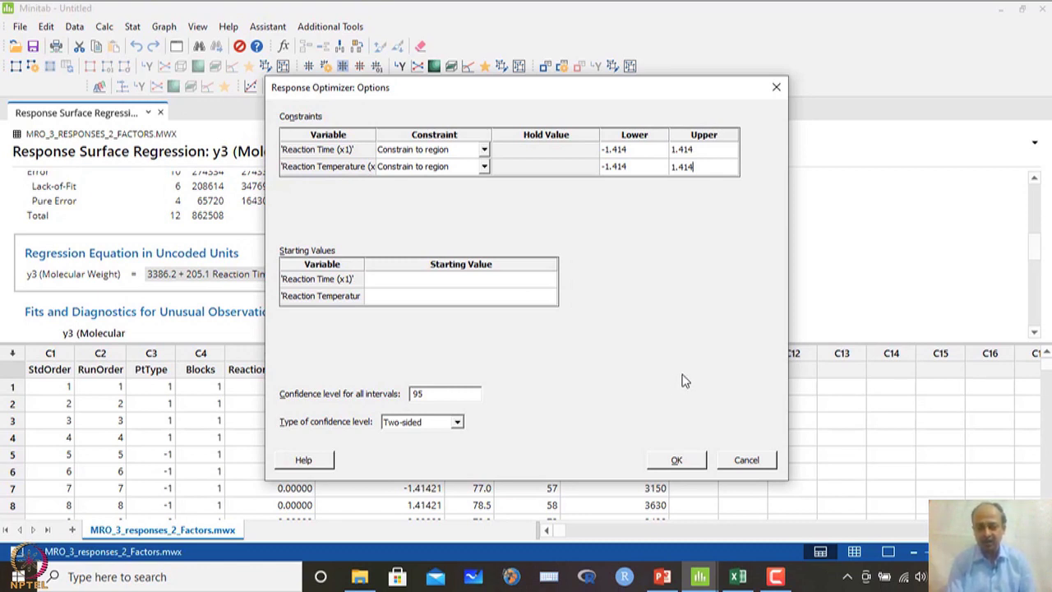
click(677, 461)
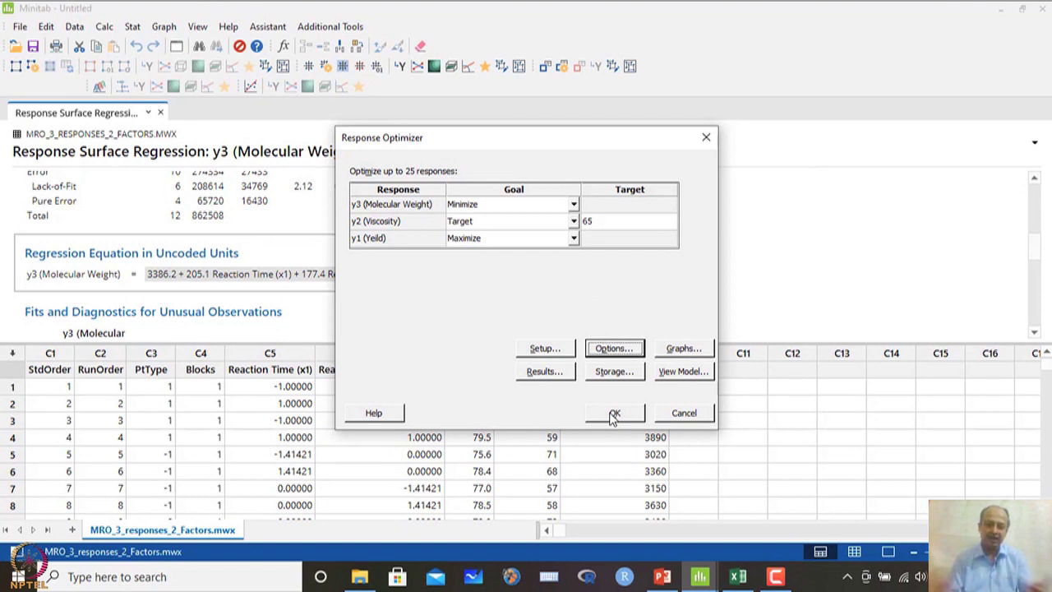
- Reopen the factor constraint options and close them unchanged
click(613, 349)
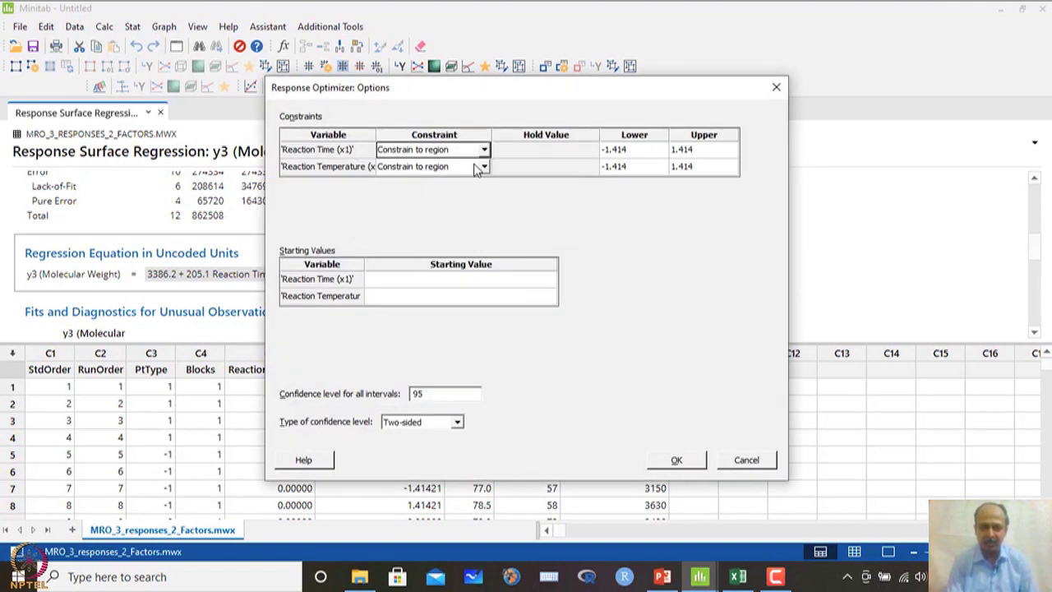
click(675, 462)
key(Return)
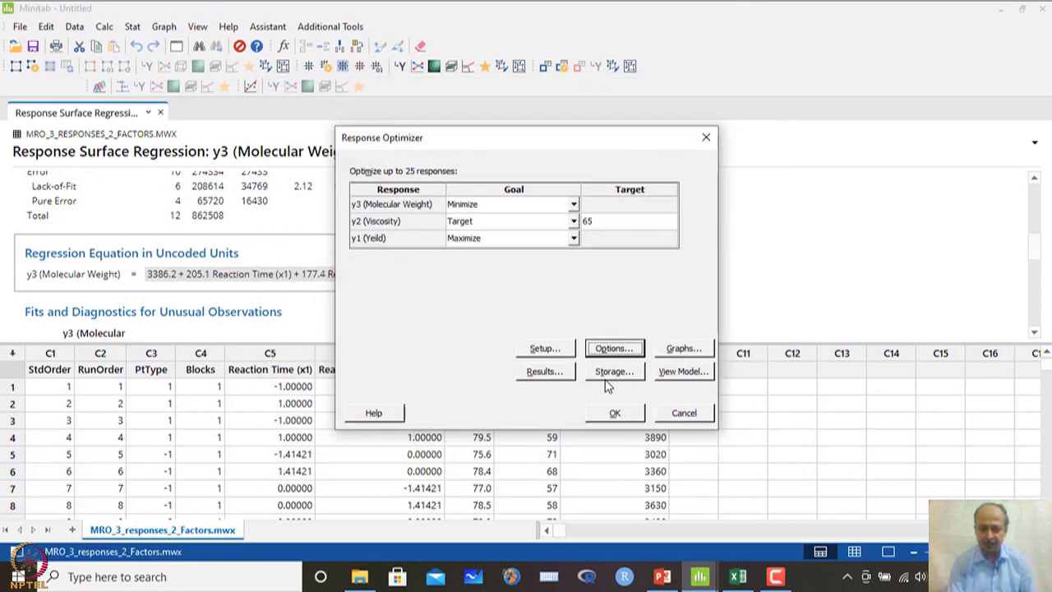
- Review the Lower/Target/Upper response limits in Setup, then run the optimizer
click(545, 348)
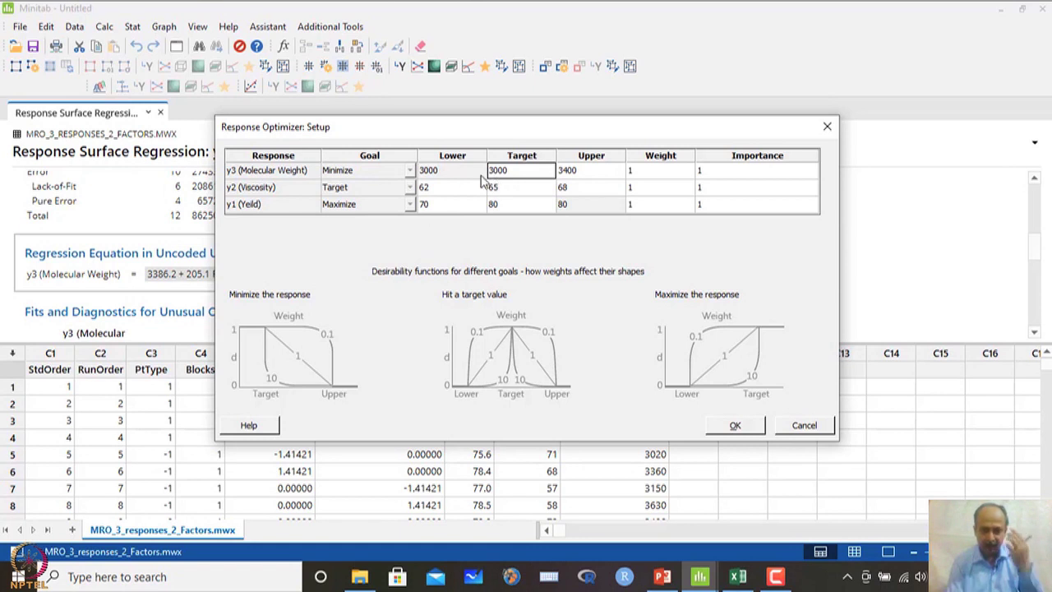
key(Tab)
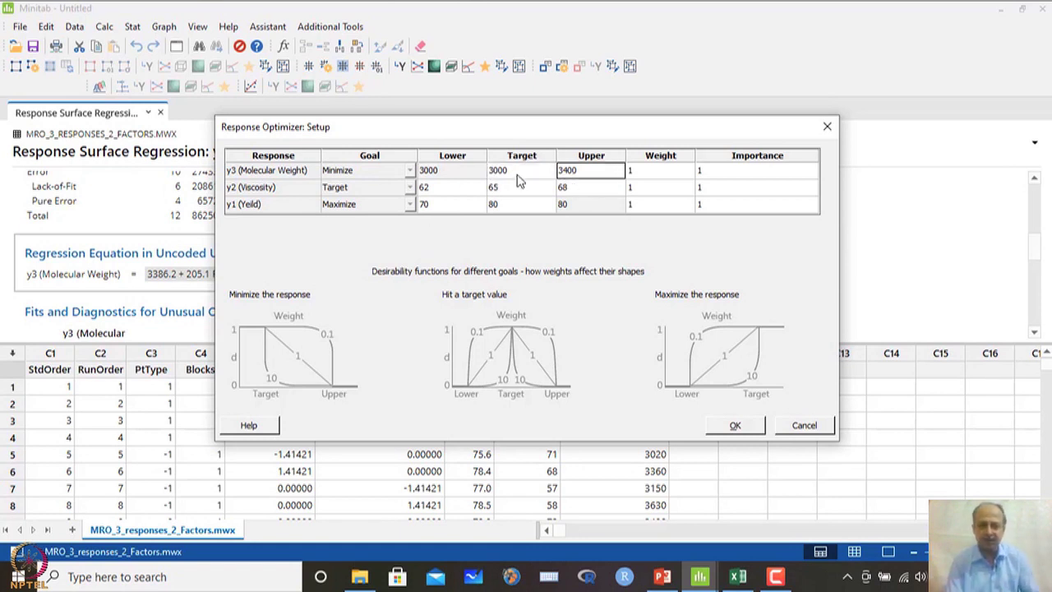
click(507, 176)
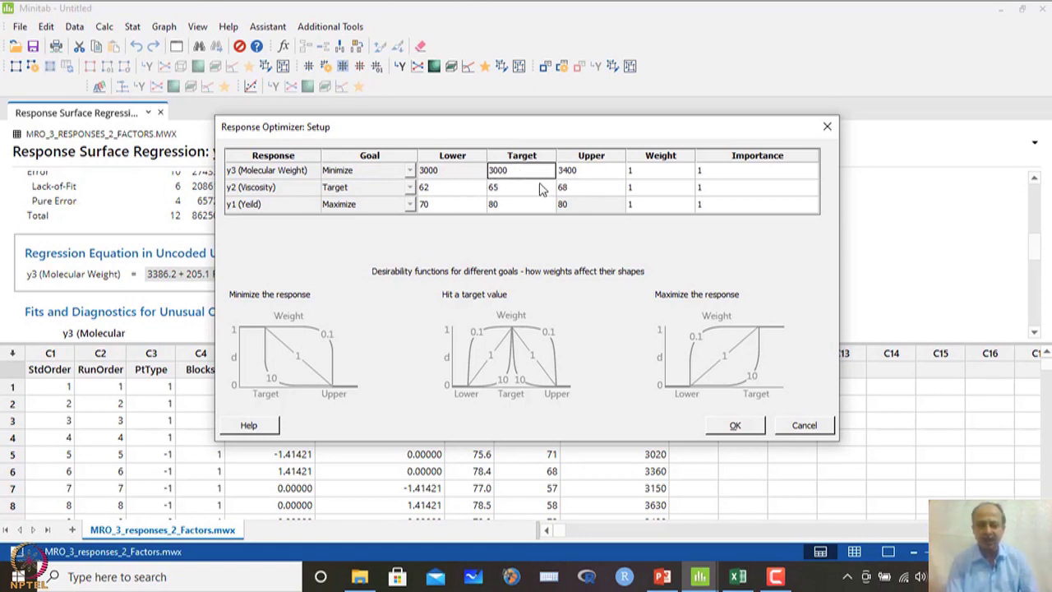
click(736, 429)
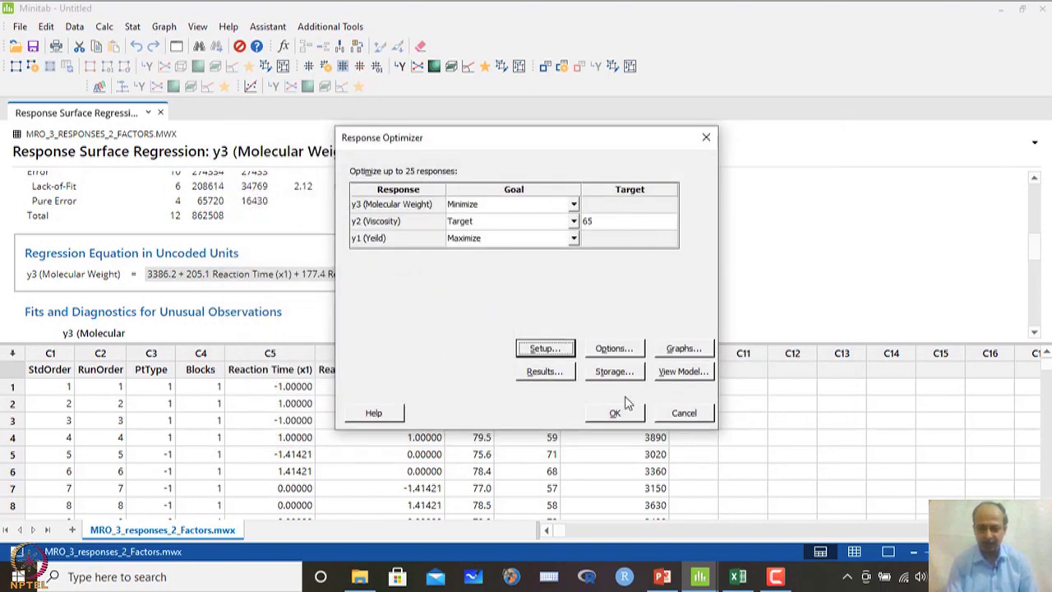
click(615, 415)
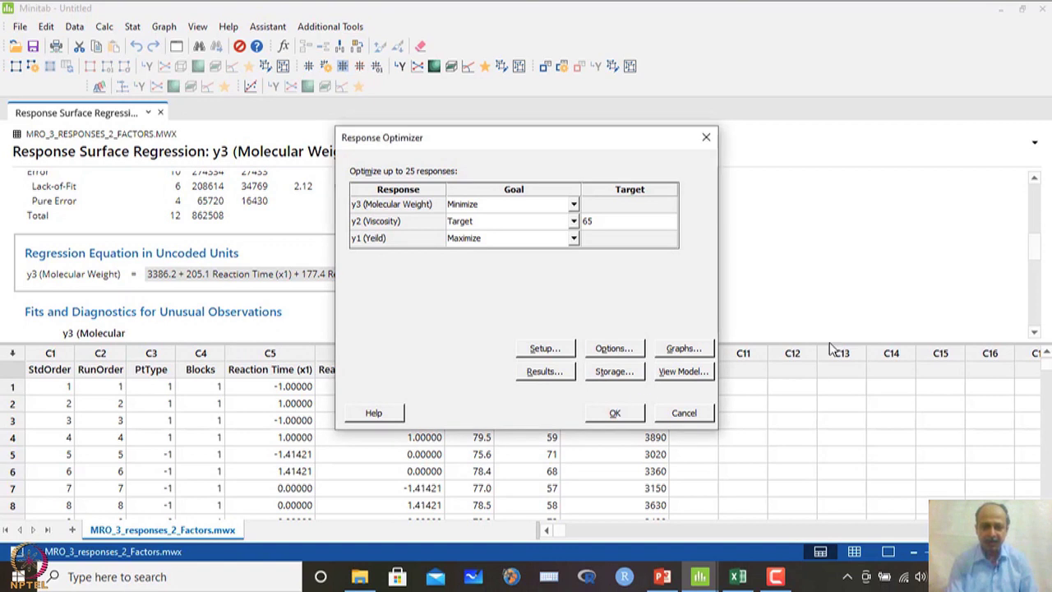
- Copy the optimizer's Solution table (composite desirability 0.844308) as a picture and switch to Excel
scroll(472, 291, down, 4)
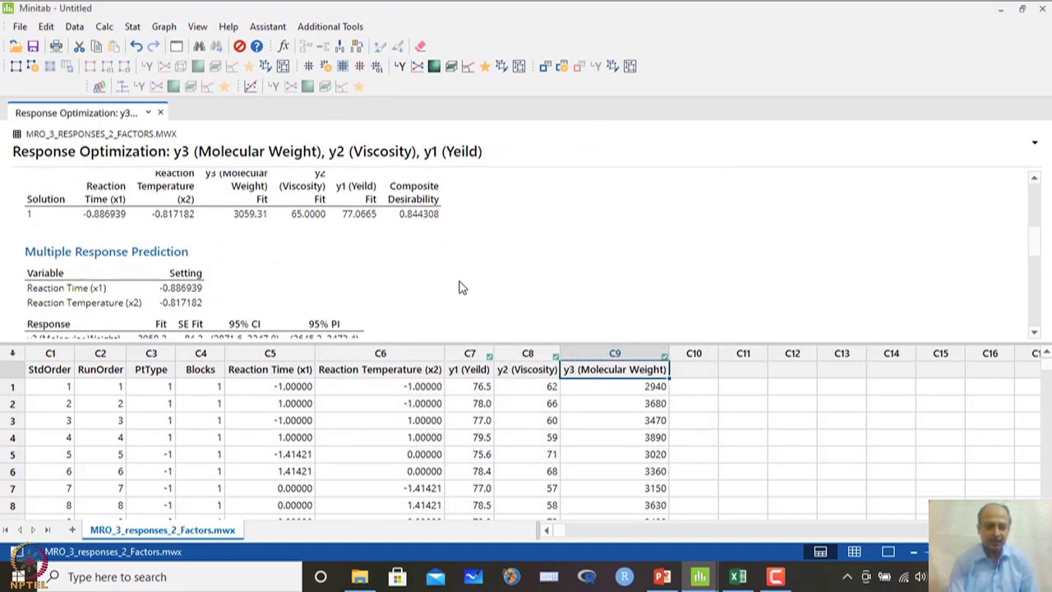
click(294, 212)
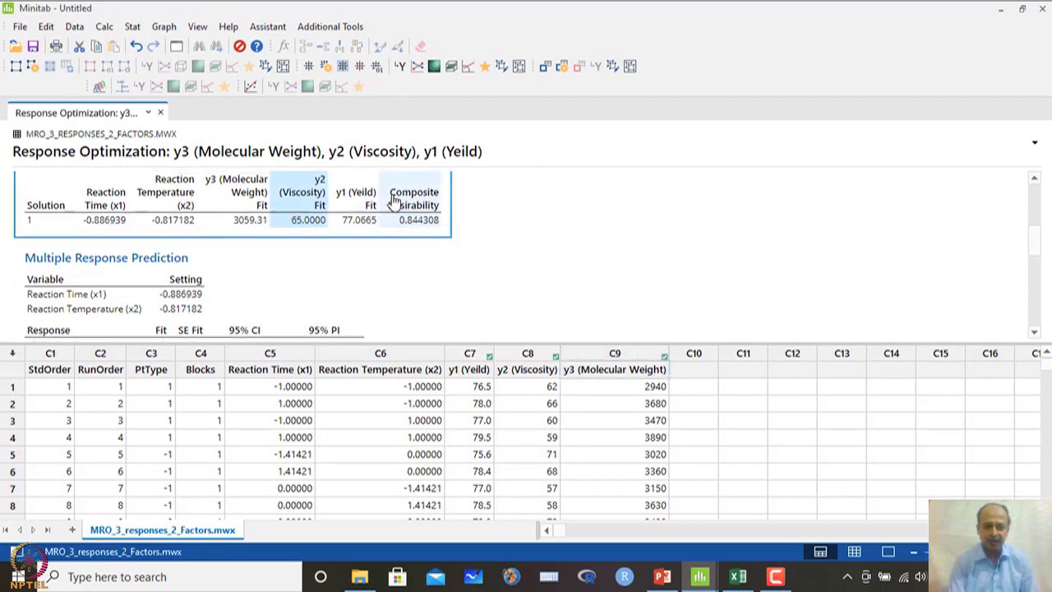
click(468, 227)
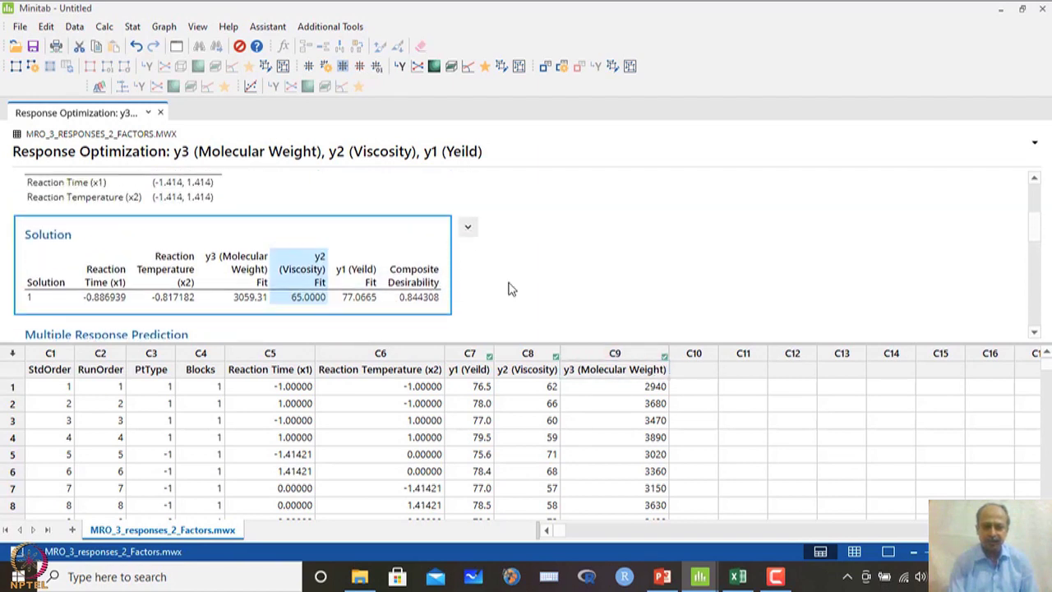
click(511, 333)
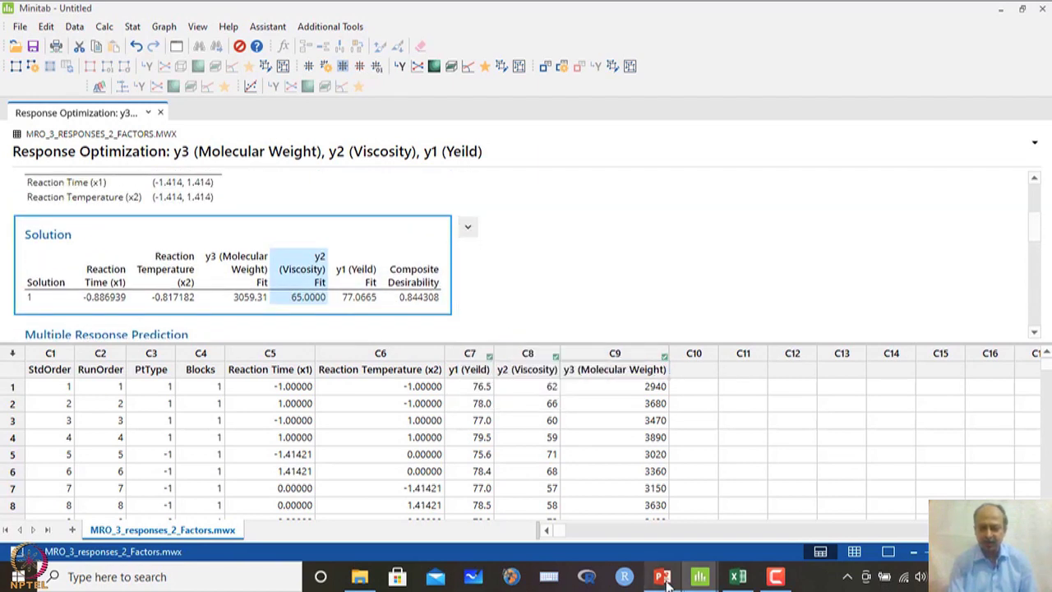
click(738, 576)
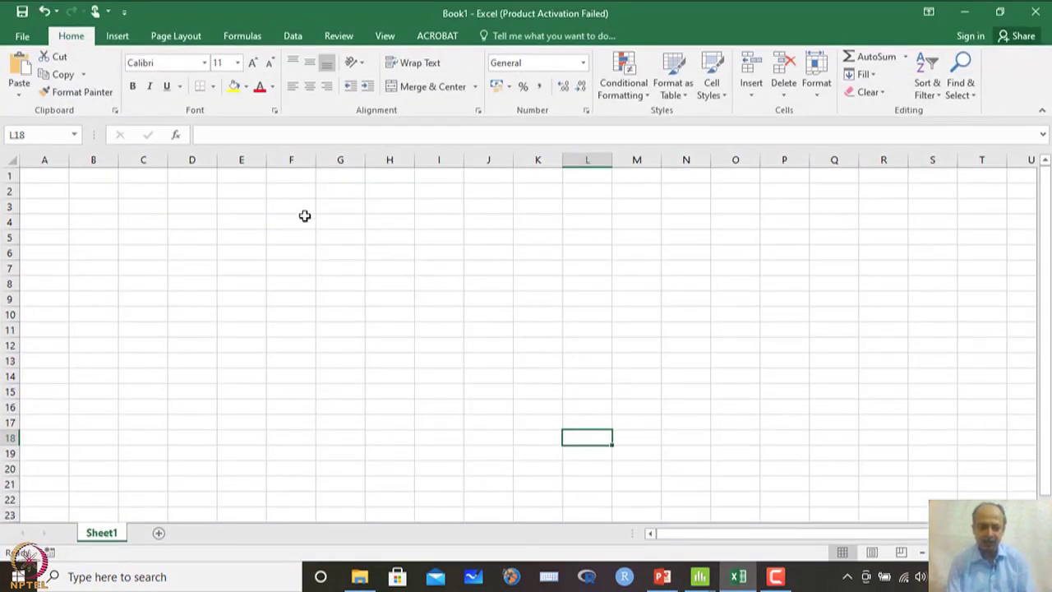
- Paste the Solution picture at cell F4, enlarge it, then switch to PowerPoint
click(301, 220)
key(ctrl+v)
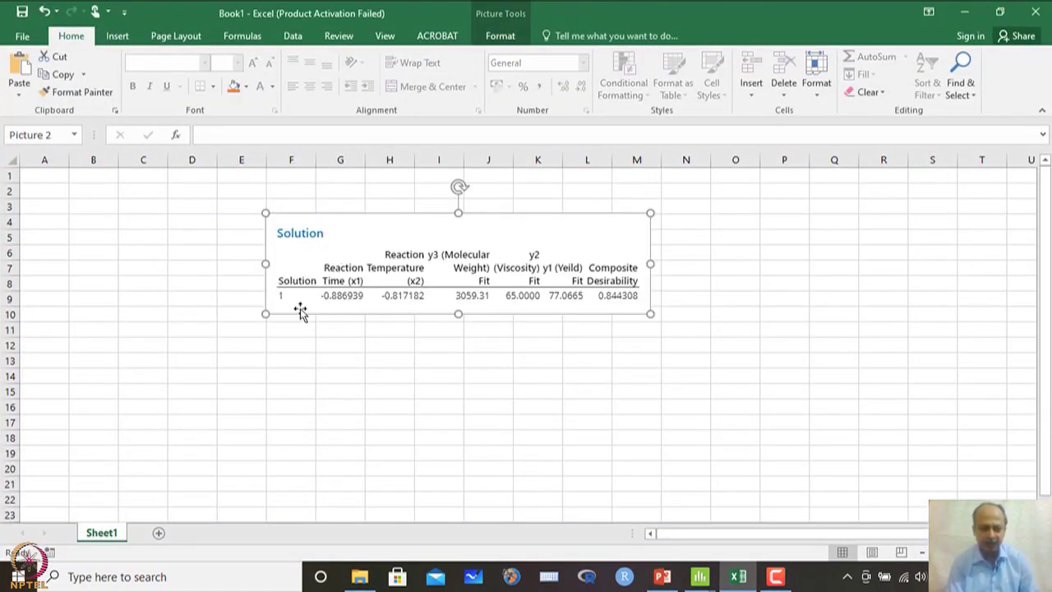
drag(264, 315, 230, 387)
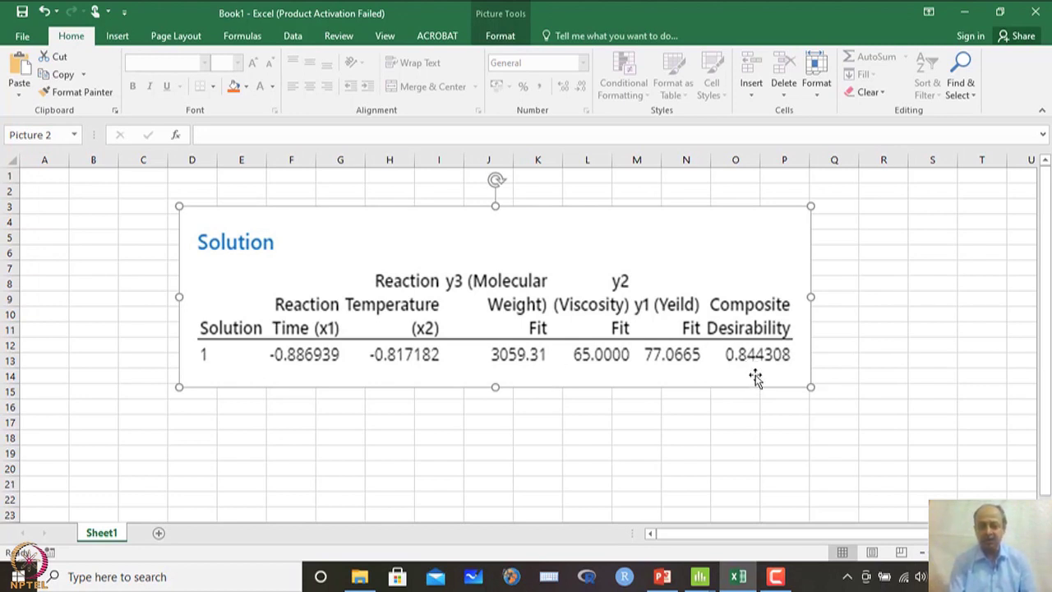
click(663, 577)
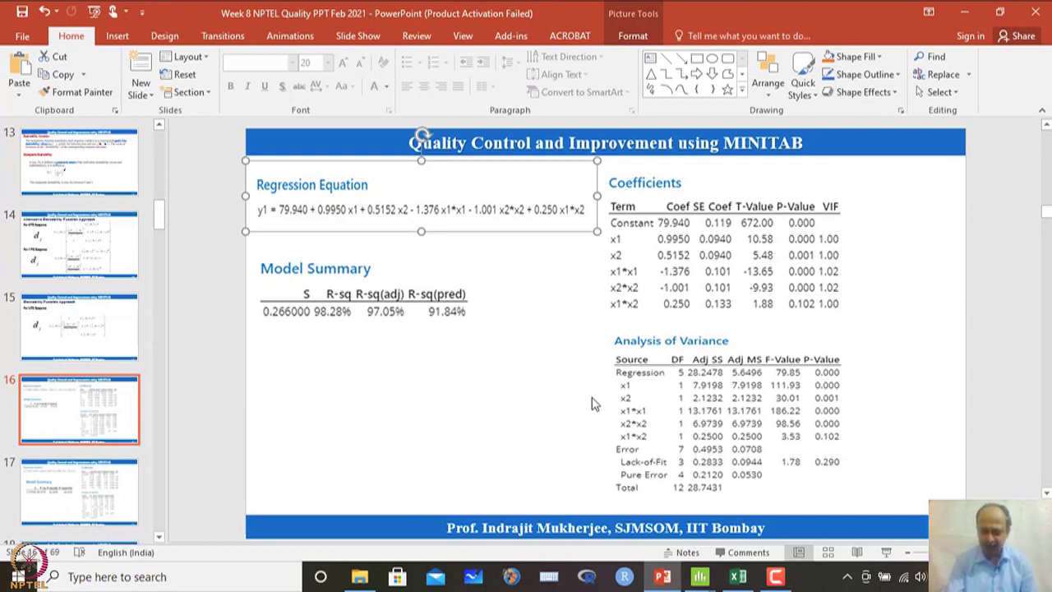
- Start the slide show at slide 16 and advance through the y2, y3 and Solution slides
click(897, 458)
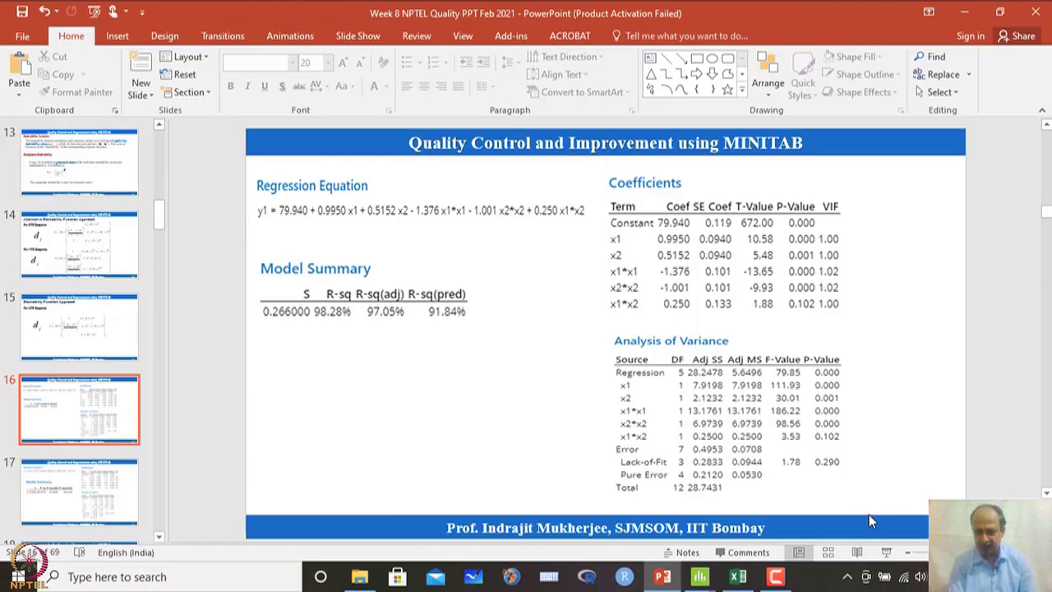
click(886, 552)
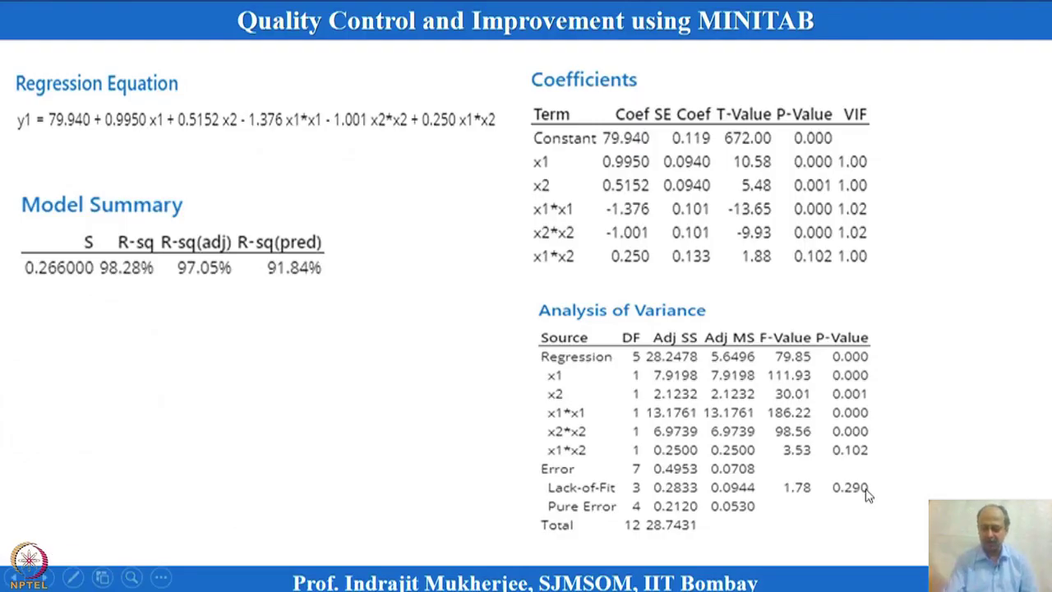
click(867, 493)
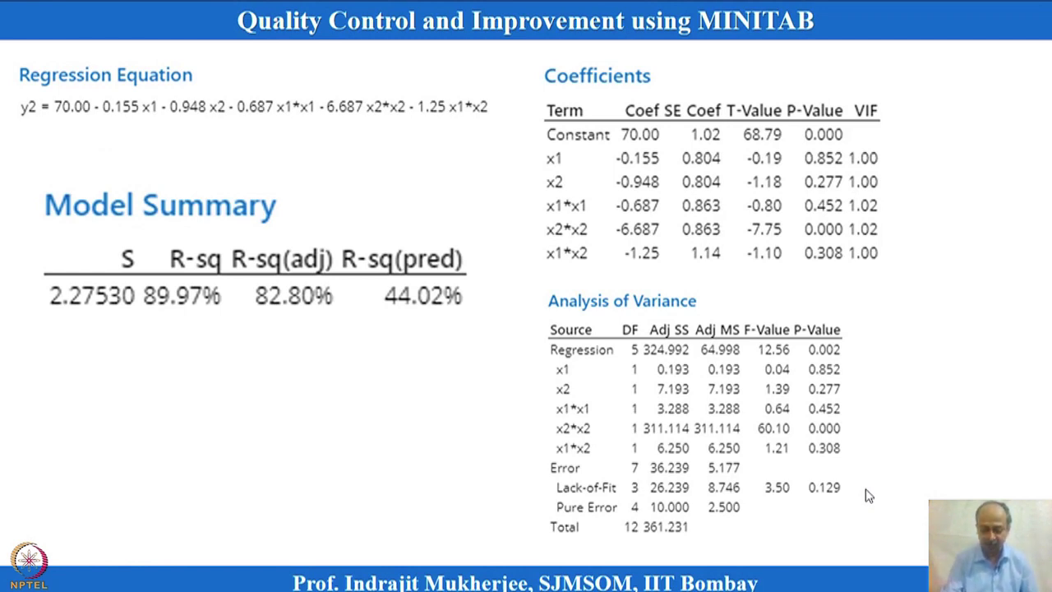
click(868, 495)
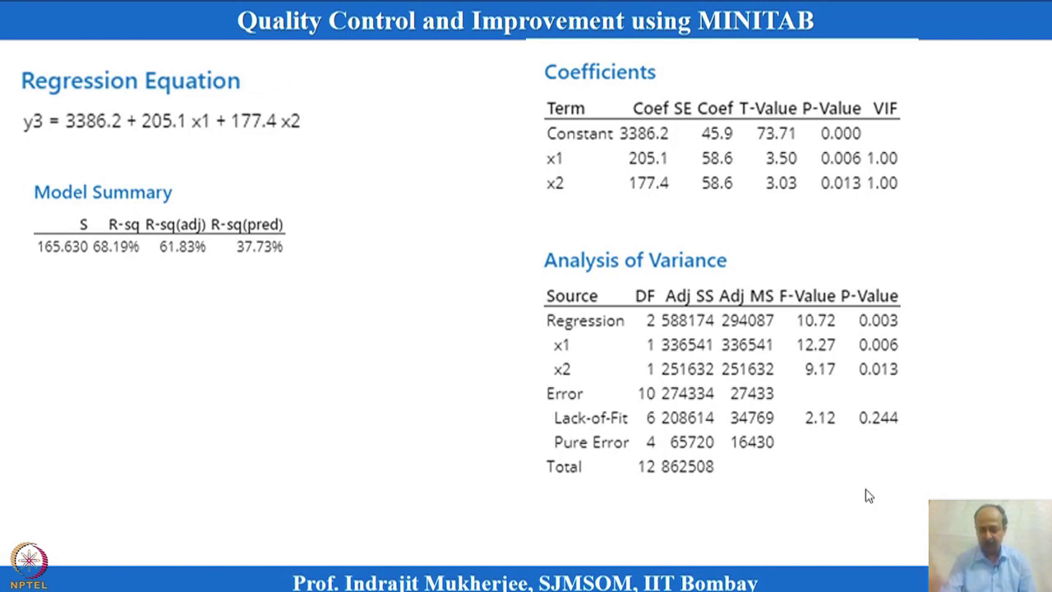
click(868, 495)
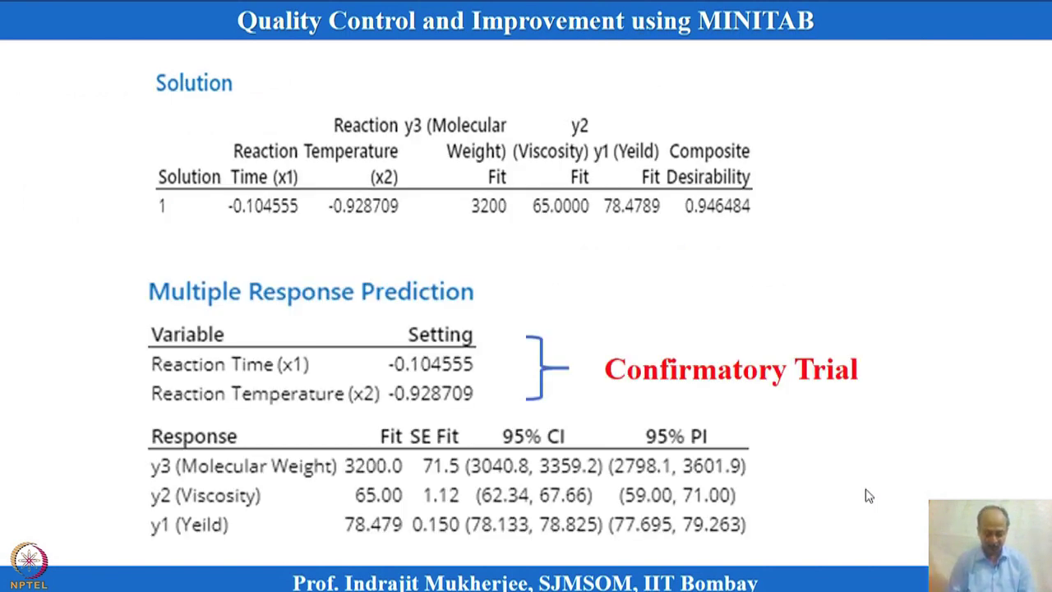
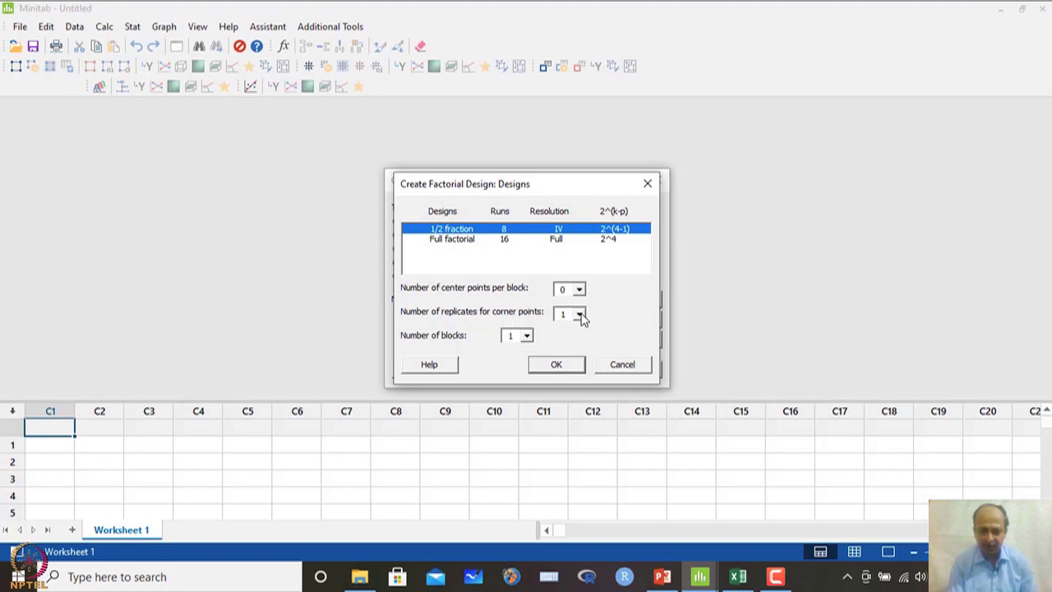
- Accept the half-fraction four-factor design and its default factor names and levels
click(557, 365)
click(618, 321)
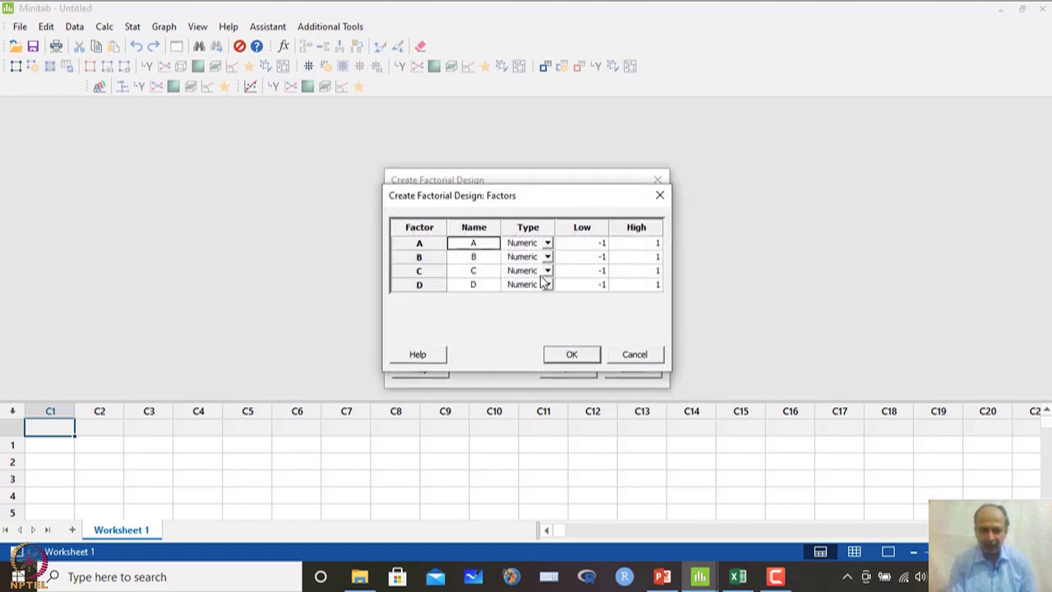
click(573, 356)
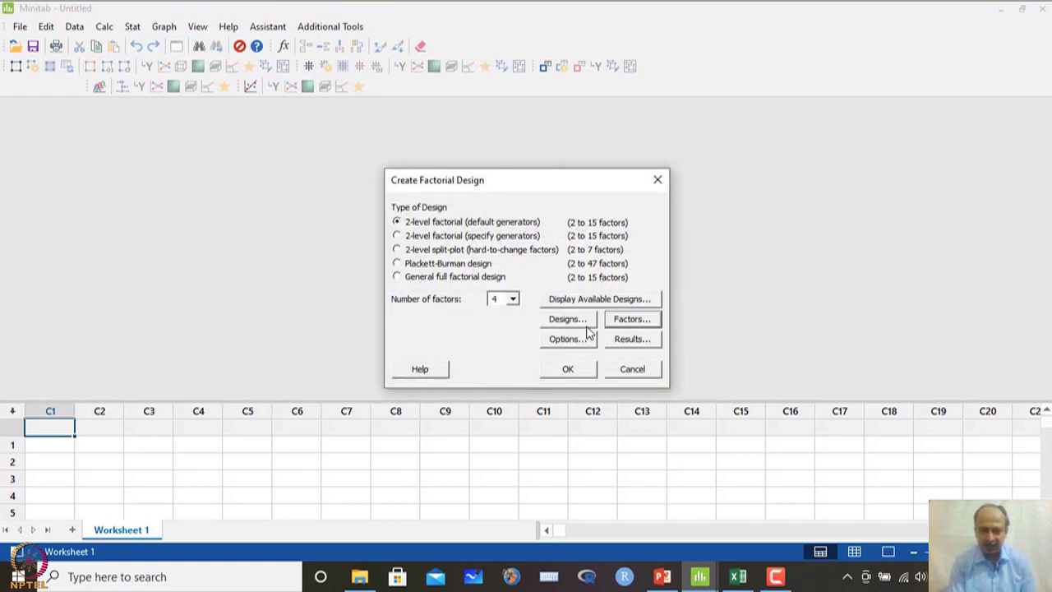
- Turn off run randomization, keep the principal fraction, and create the 8-run design
click(566, 340)
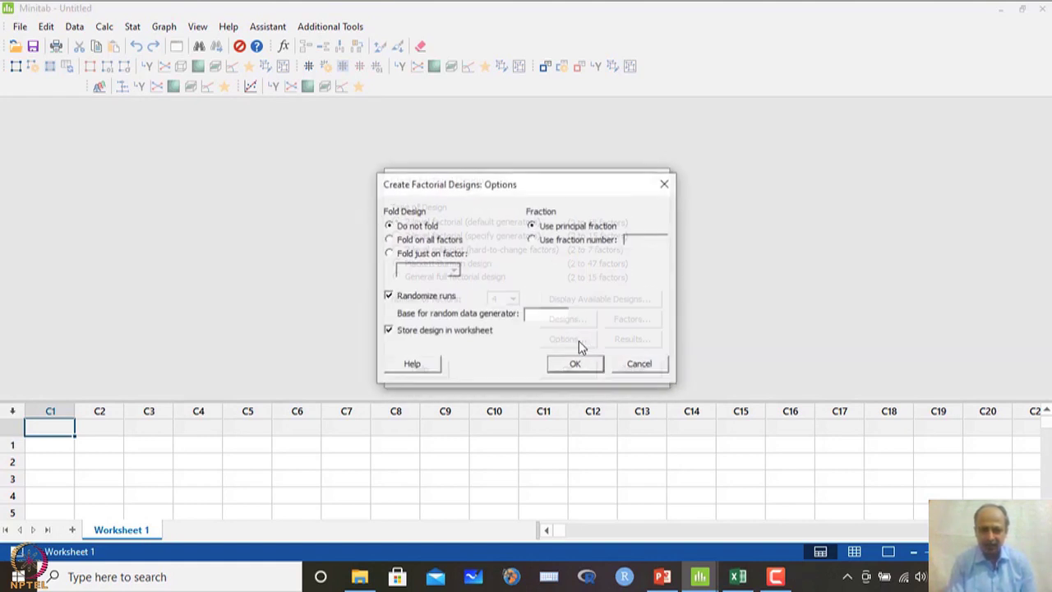
click(426, 296)
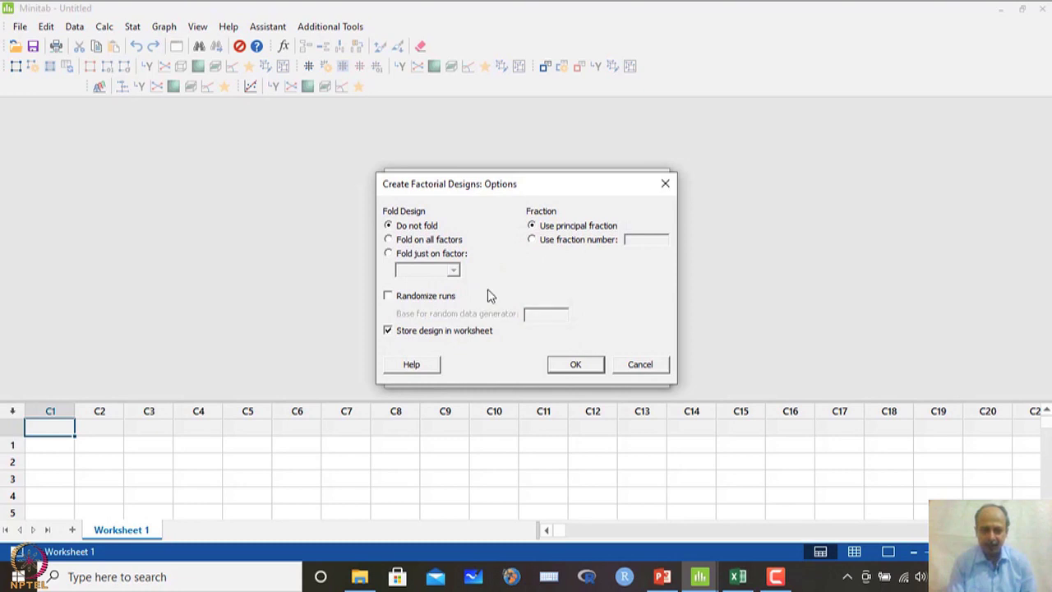
click(532, 239)
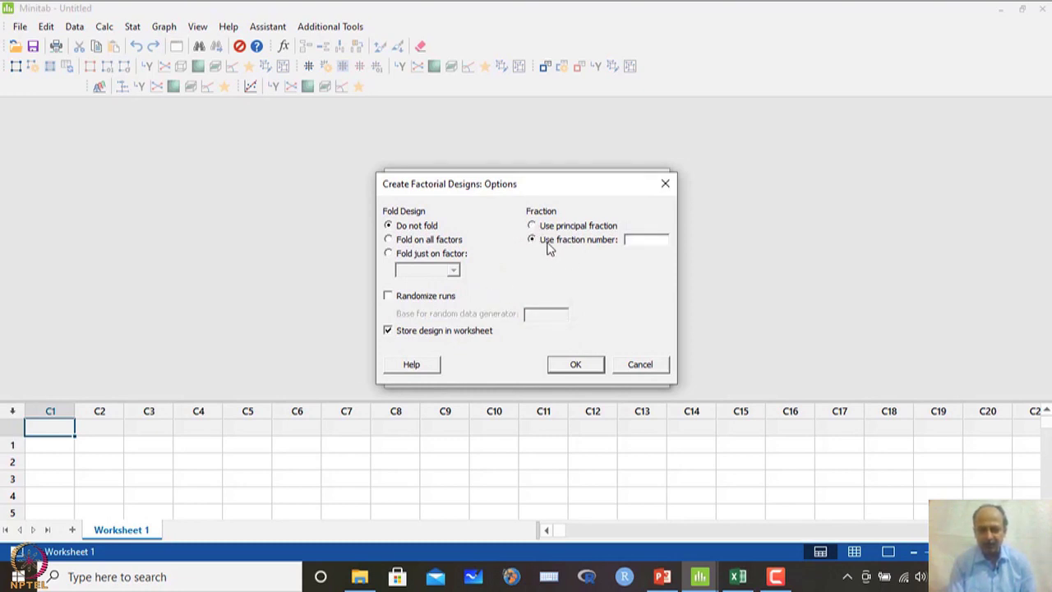
click(532, 227)
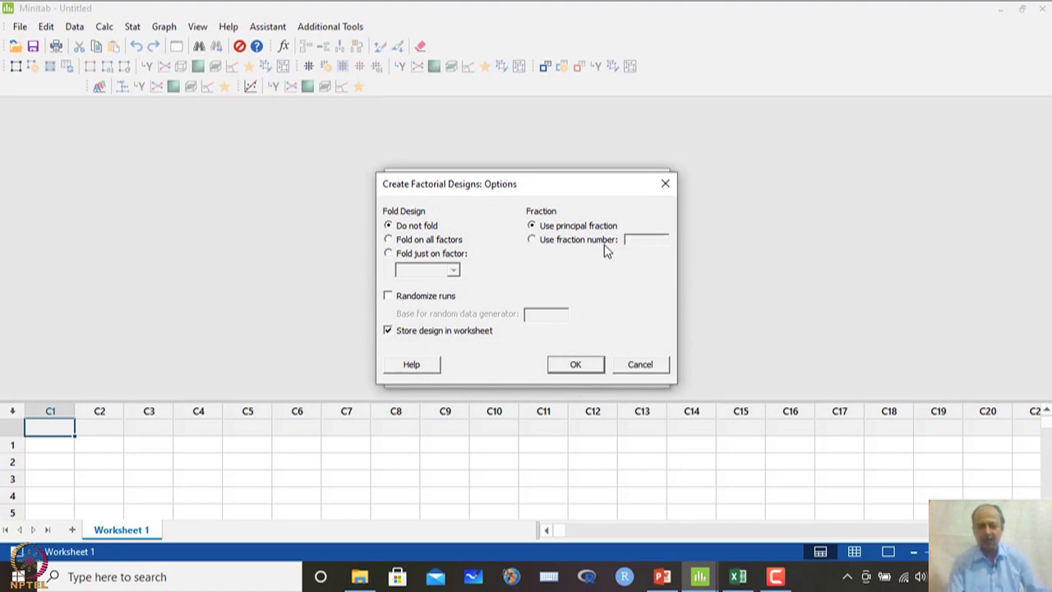
click(576, 364)
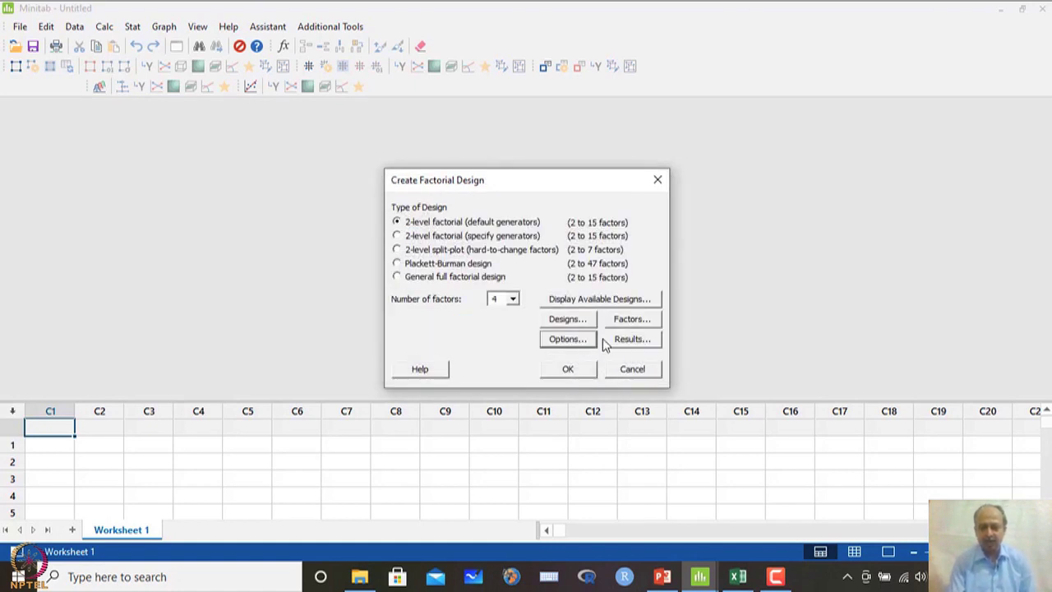
click(571, 368)
click(301, 478)
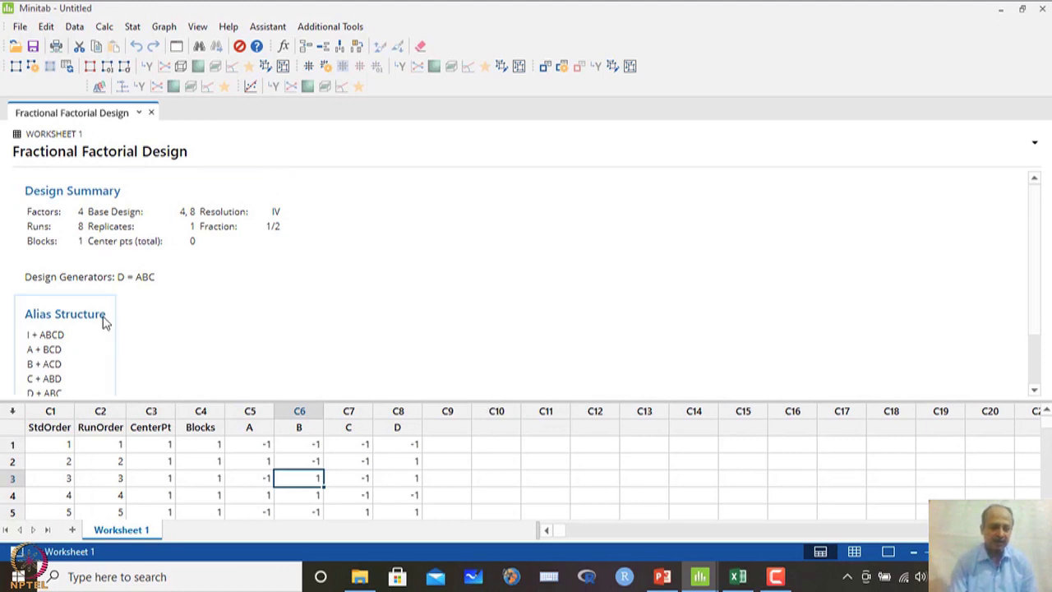
- Review the alias structure, I + ABCD through AD + BC, and the 8 coded worksheet runs
scroll(136, 326, down, 2)
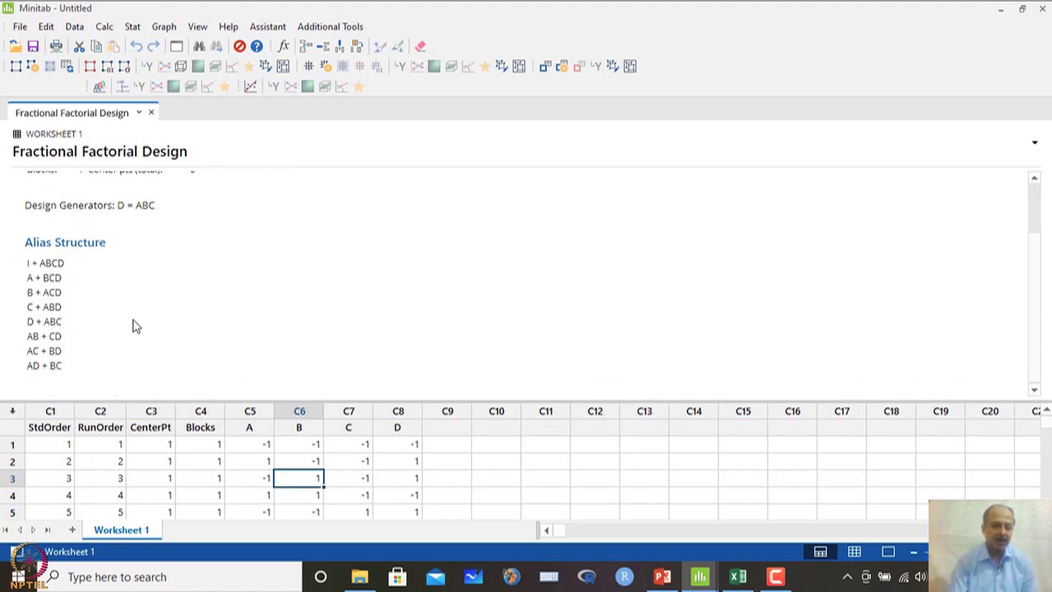
click(43, 264)
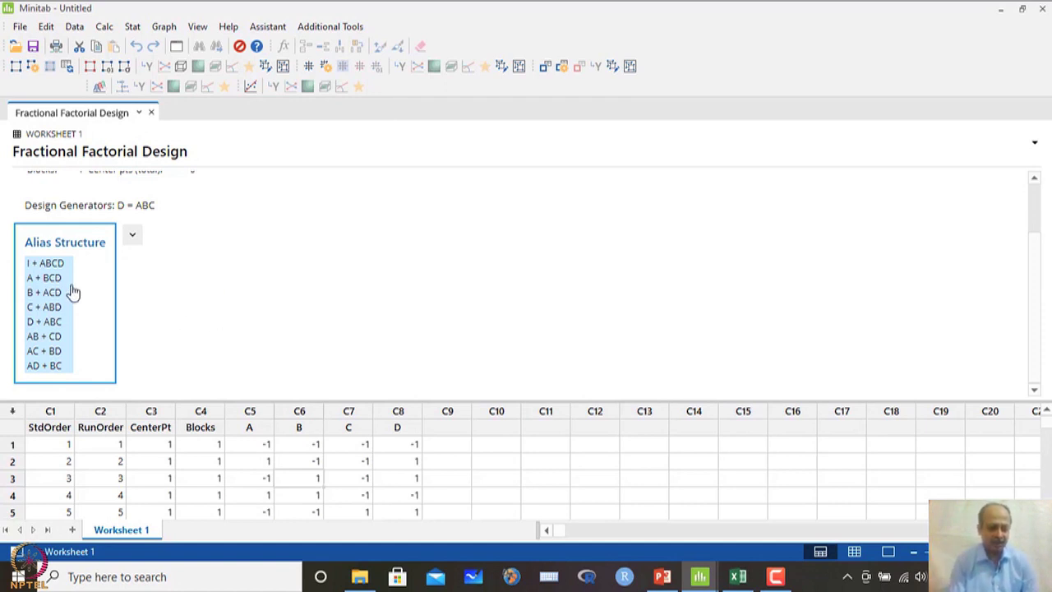
click(275, 305)
click(254, 427)
scroll(314, 454, down, 3)
scroll(313, 453, up, 2)
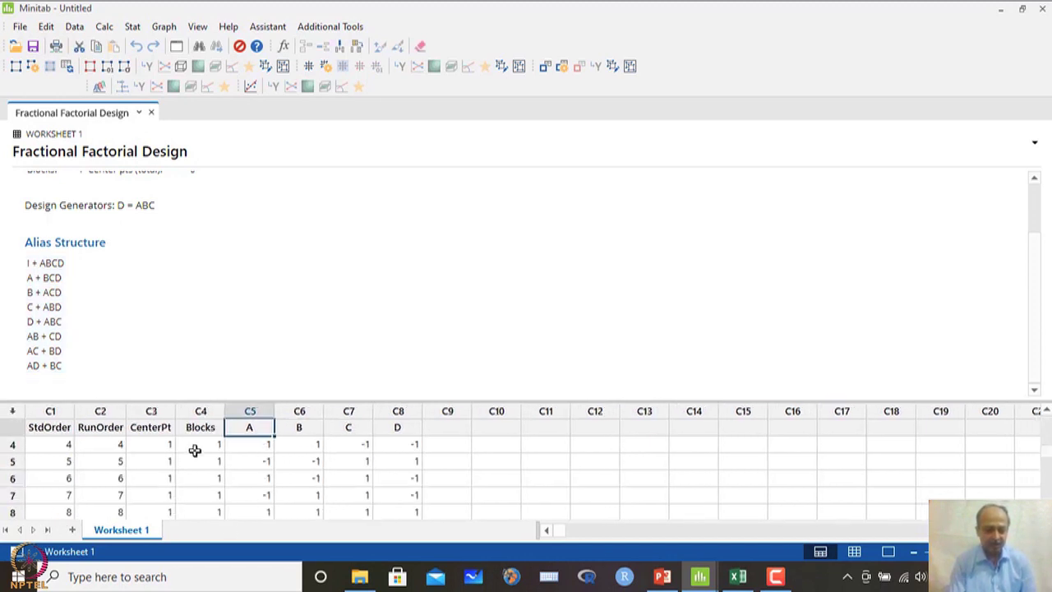
scroll(164, 457, down, 1)
scroll(310, 463, up, 2)
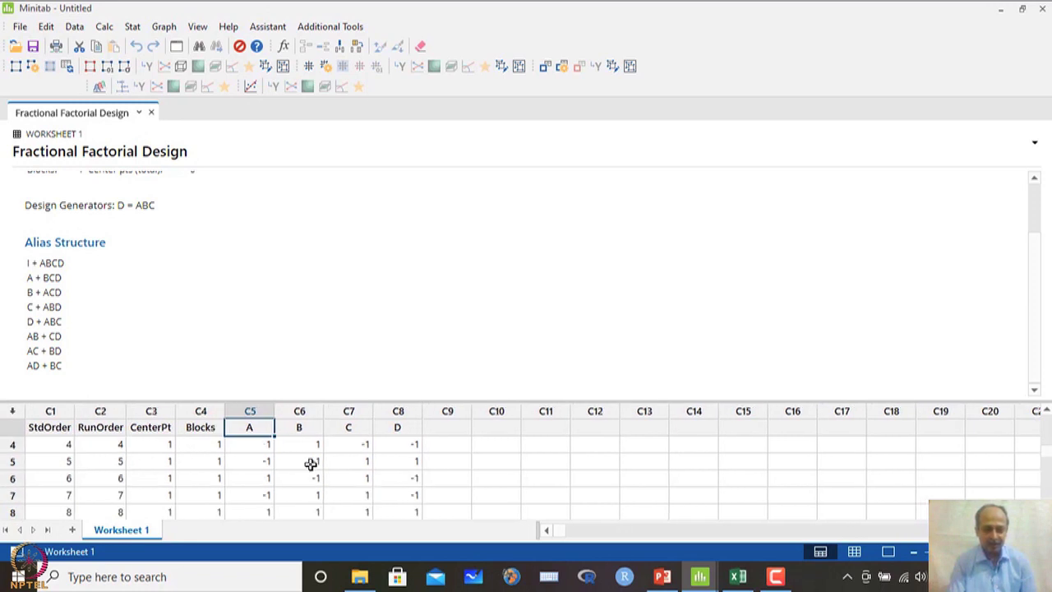
- Name column C9 'CTQ' and close the design output
click(450, 427)
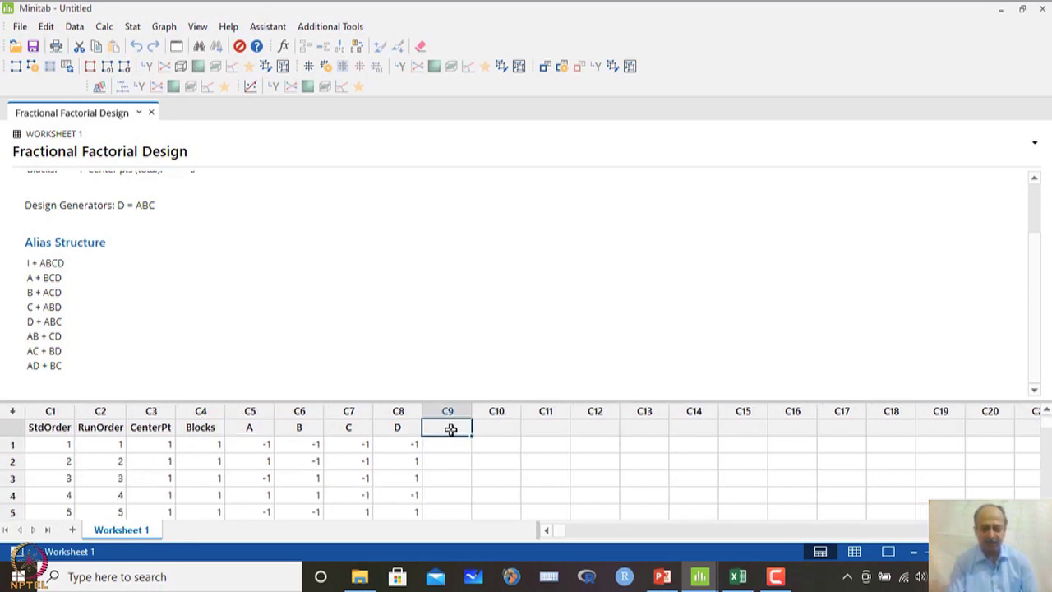
text(CTQ)
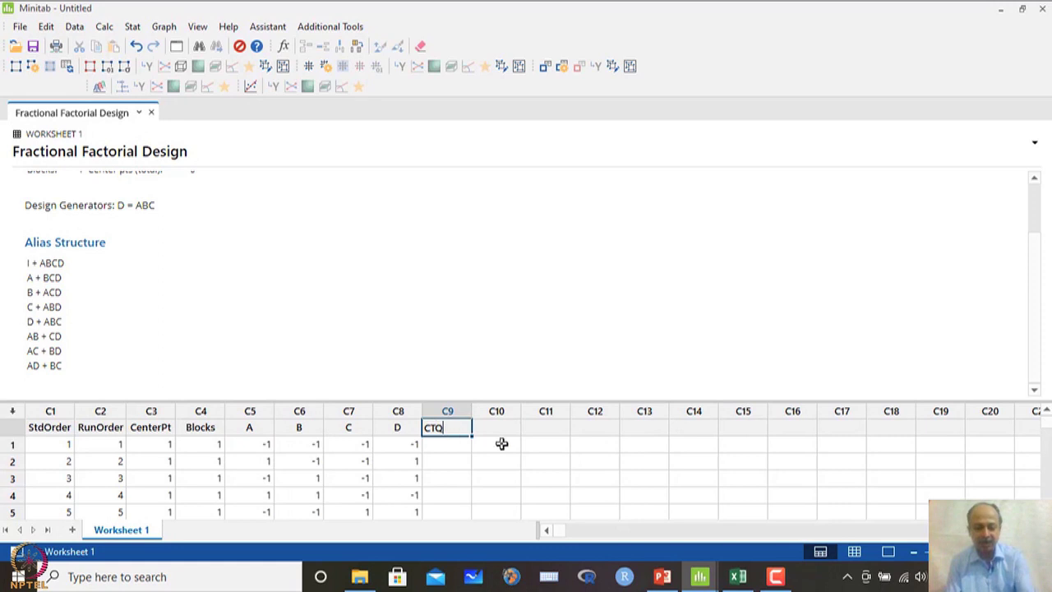
key(Return)
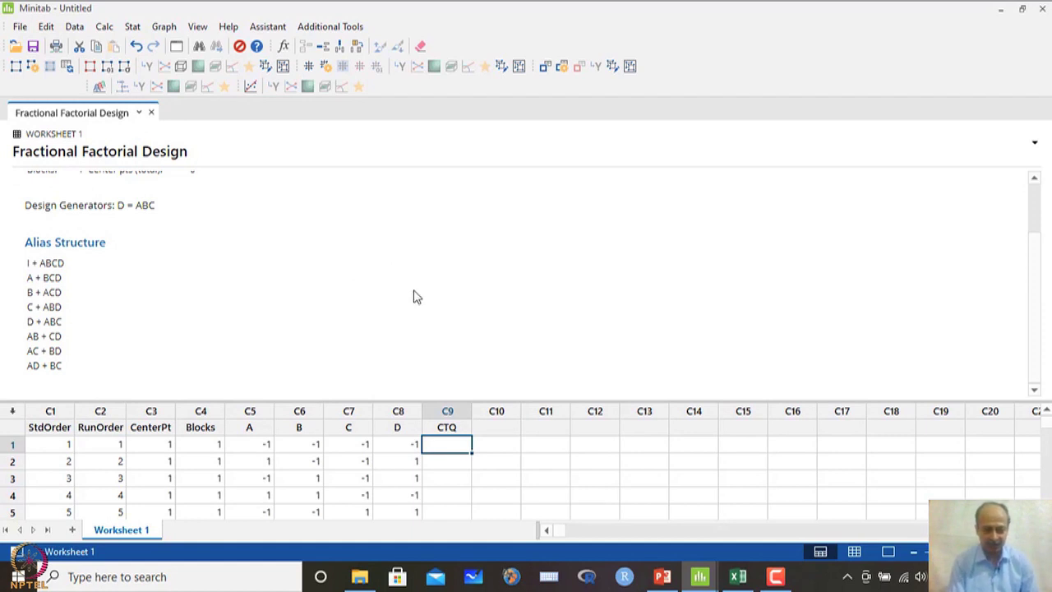
click(153, 116)
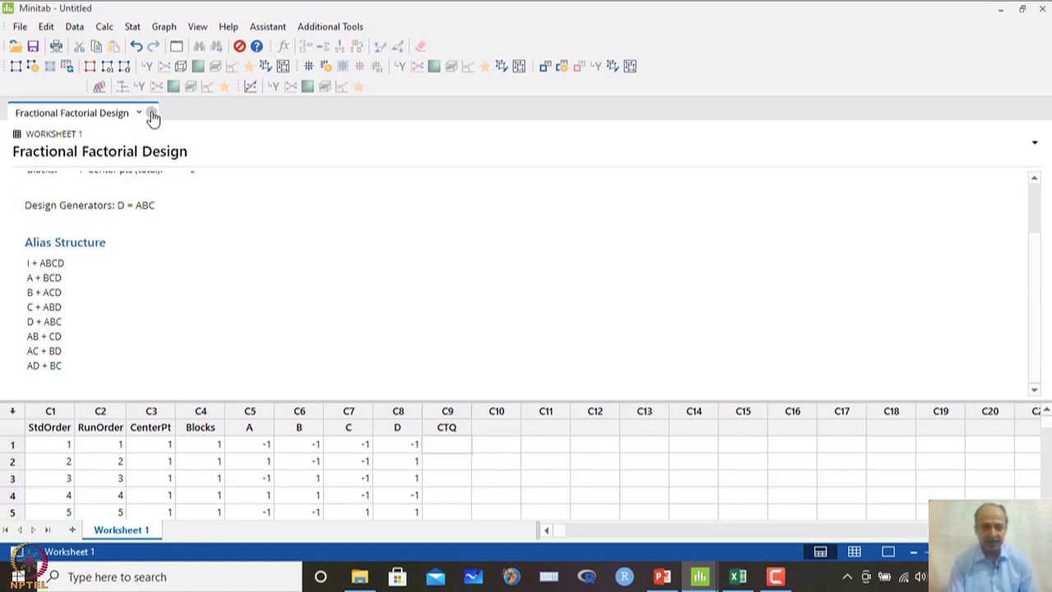
- Switch to the Resolution 4 Filtration (Final) worksheet and browse its Filtration Rate values
mouse_move(690, 562)
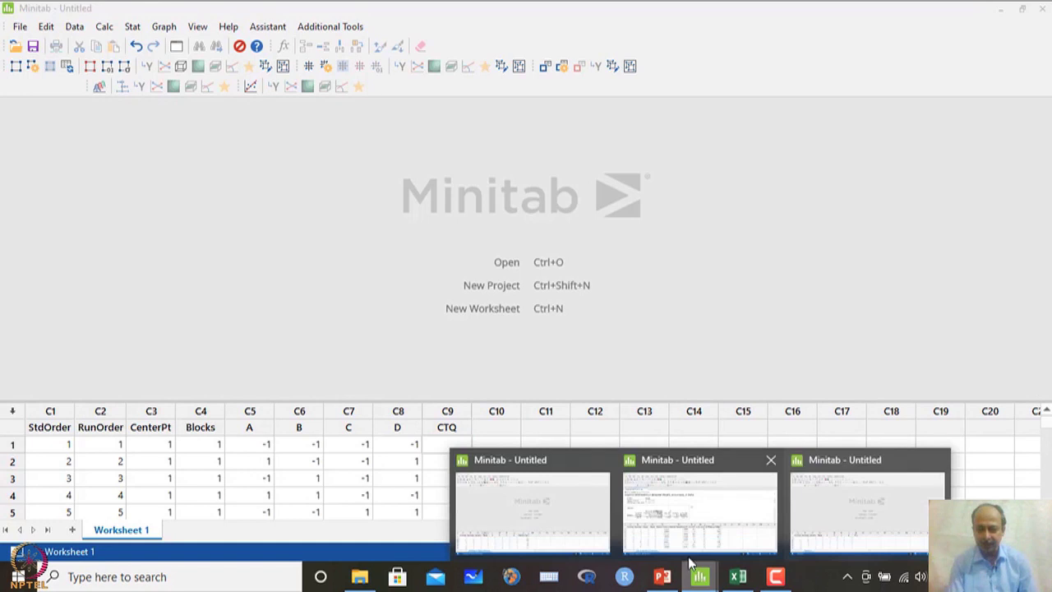
click(566, 511)
click(436, 458)
scroll(399, 475, down, 1)
scroll(400, 475, up, 1)
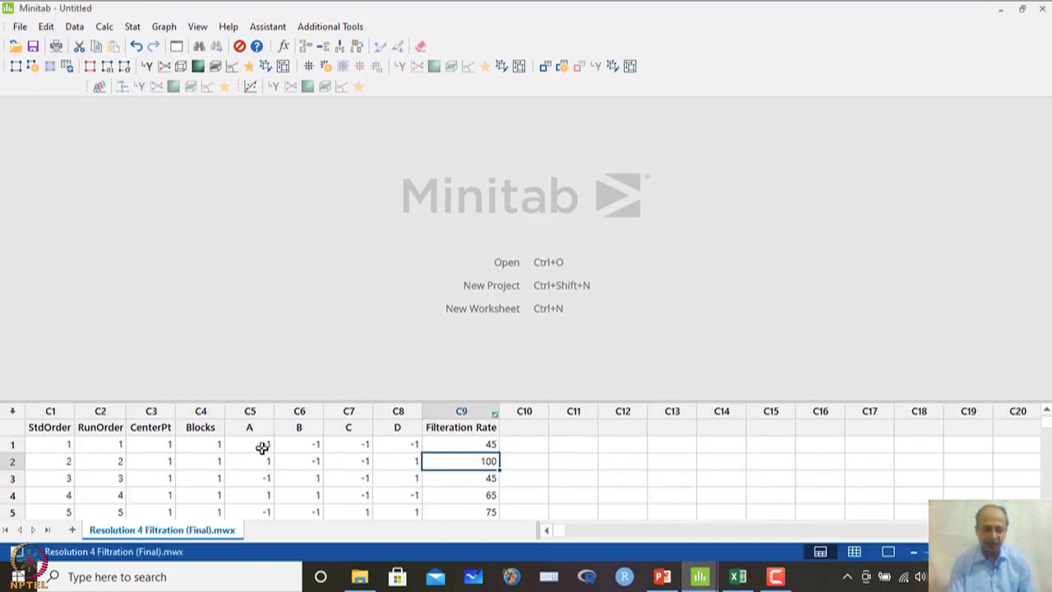
scroll(262, 446, down, 3)
scroll(268, 451, up, 2)
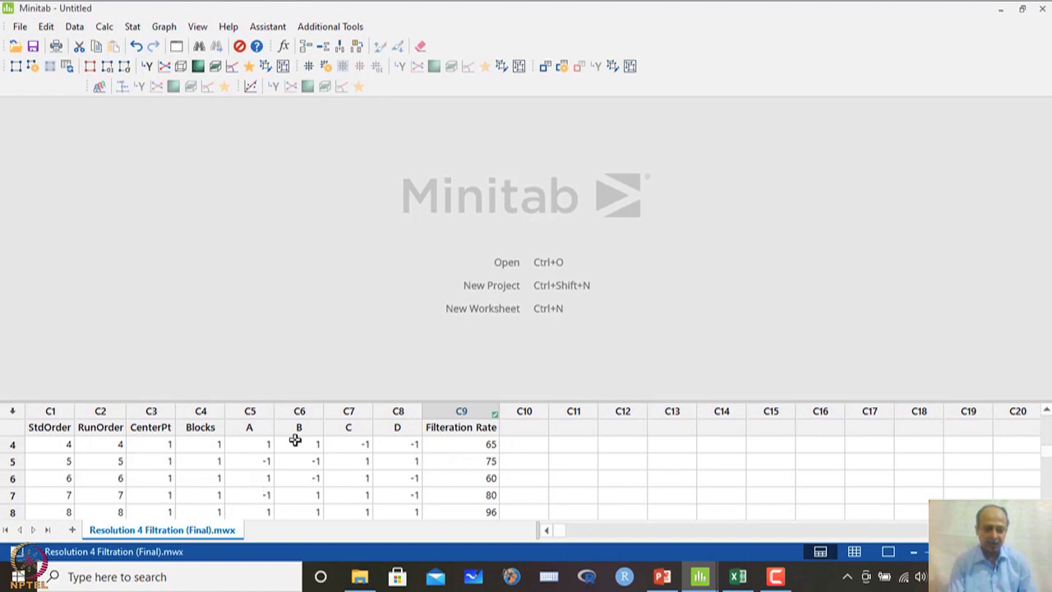
- In Analyze Factorial Design, include model terms up through order 2
click(132, 35)
mouse_move(219, 97)
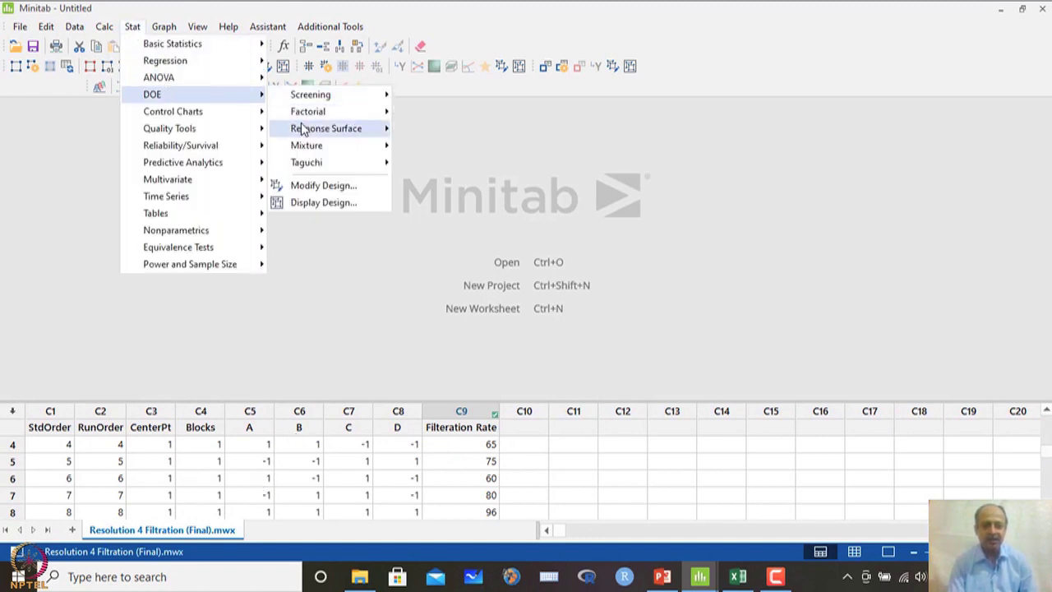
mouse_move(304, 115)
click(452, 184)
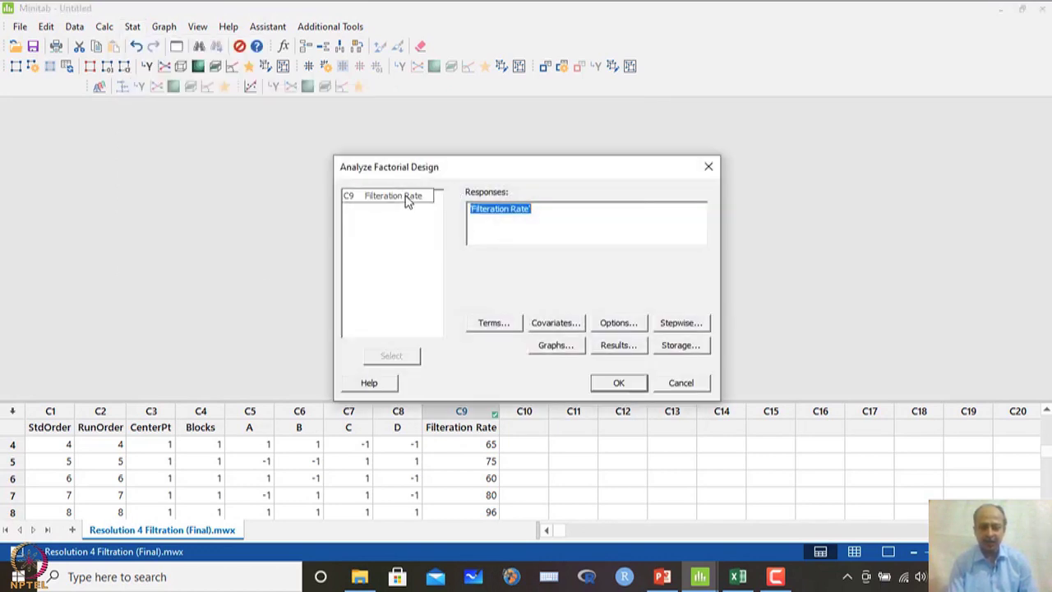
click(507, 323)
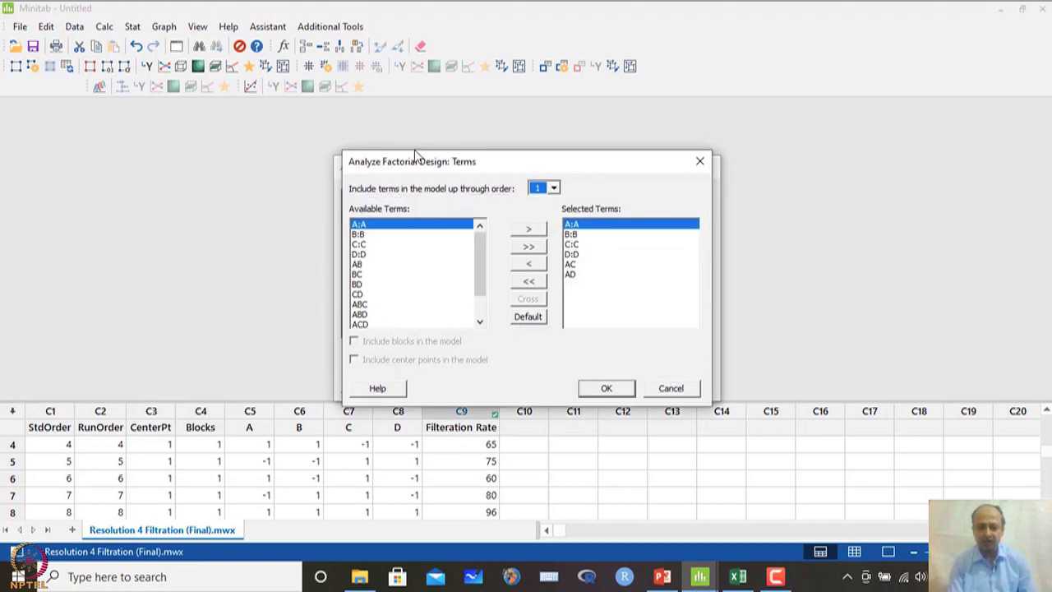
click(555, 189)
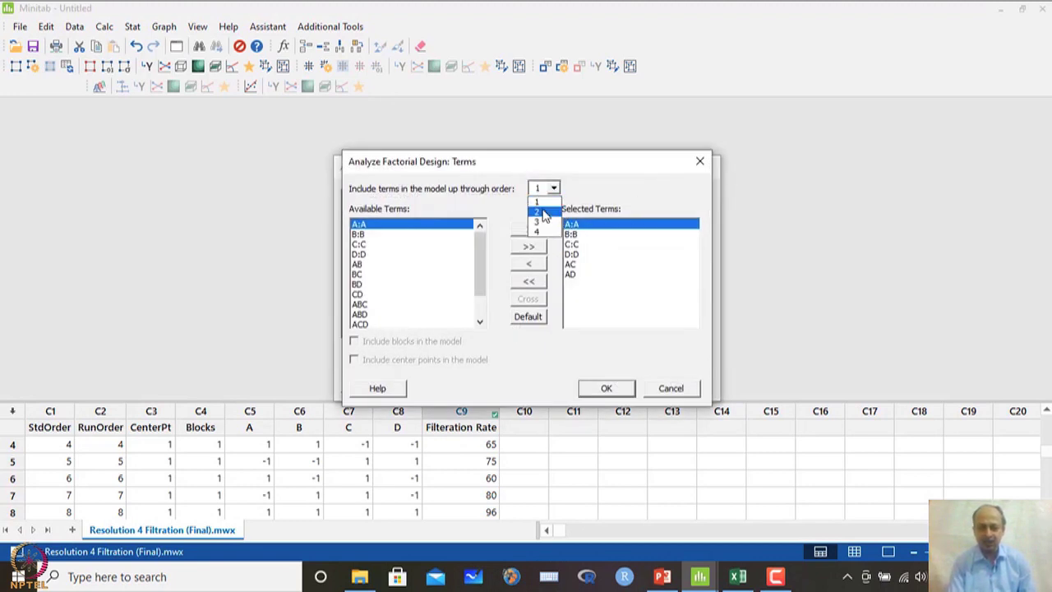
click(542, 209)
click(607, 388)
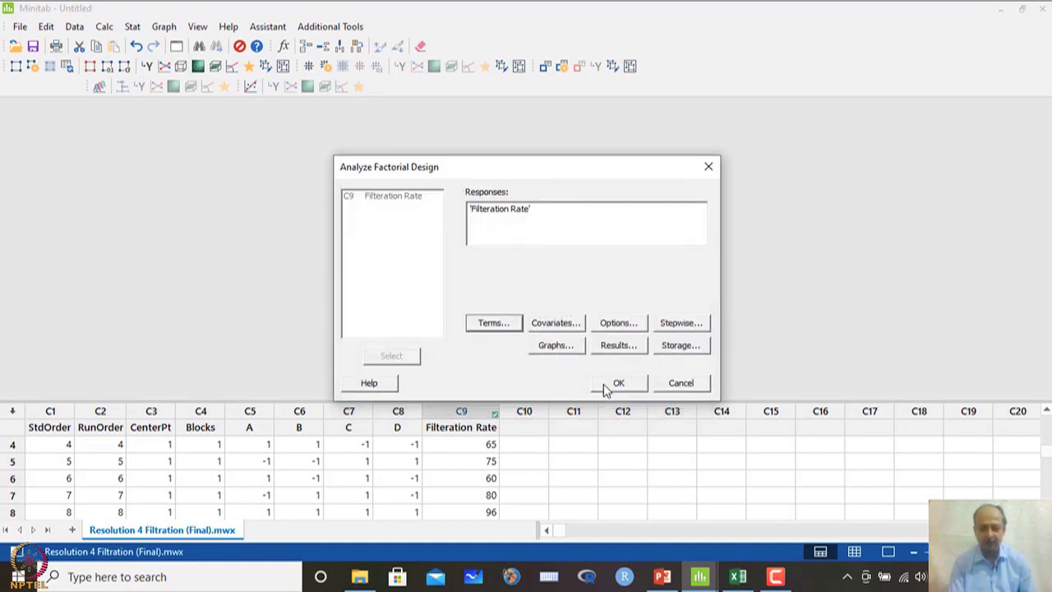
- Keep the Pareto effects chart and run the analysis of Filtration Rate
click(556, 346)
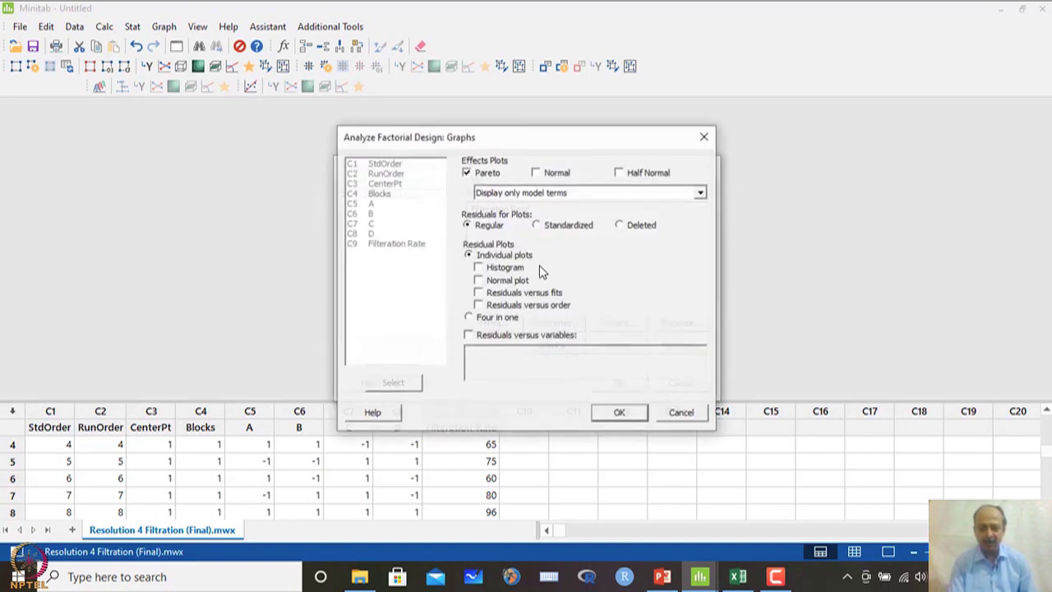
click(619, 410)
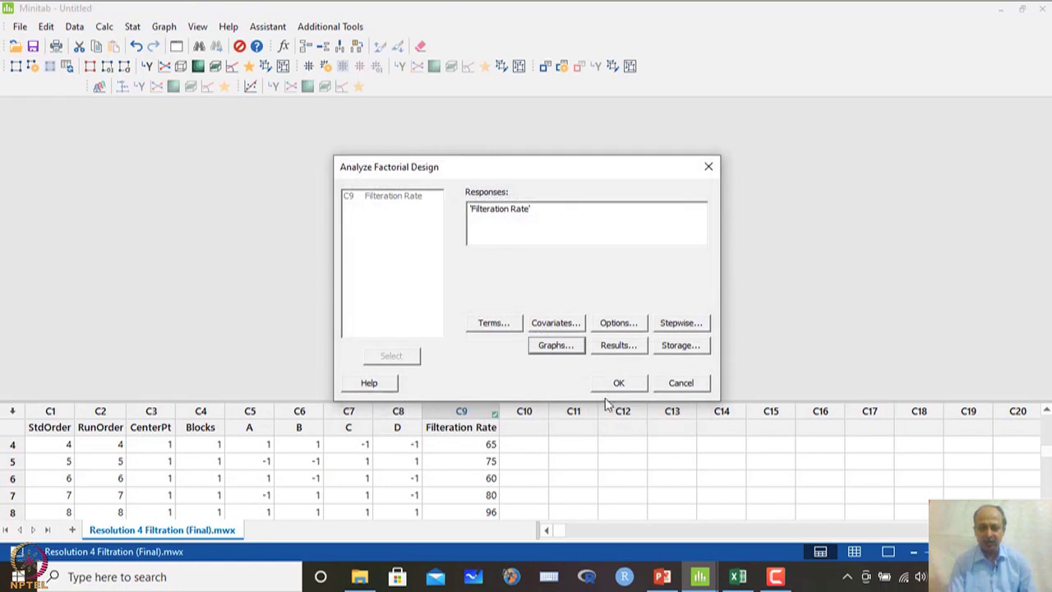
click(616, 380)
scroll(352, 293, down, 6)
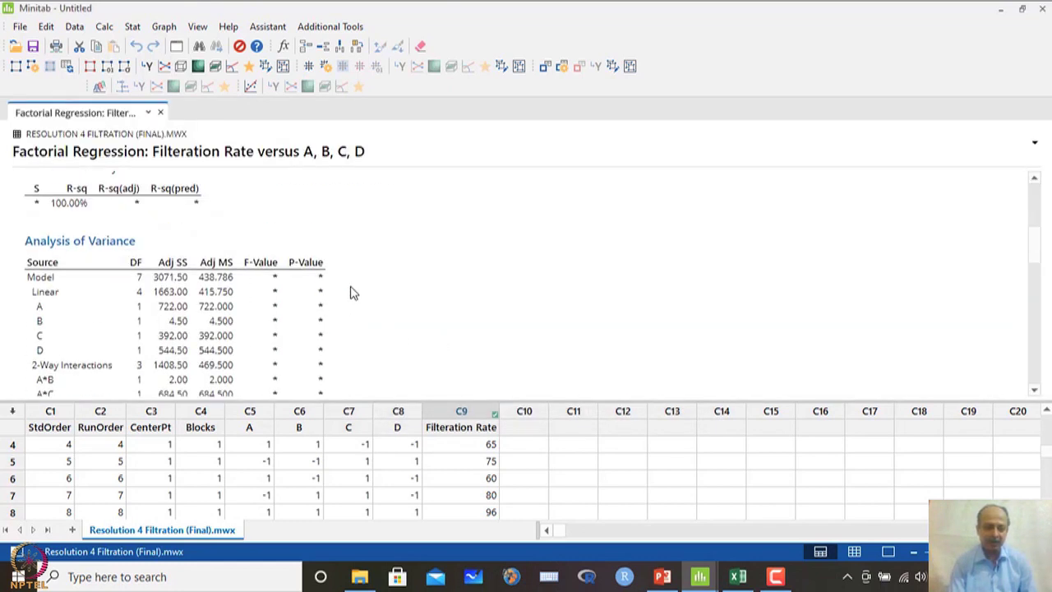
scroll(352, 293, up, 4)
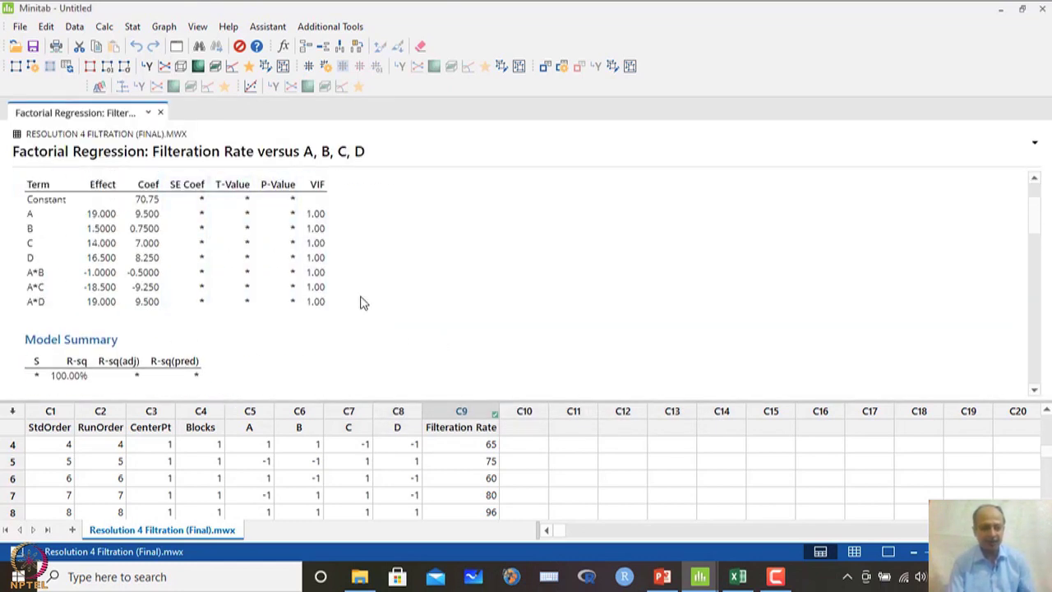
scroll(381, 311, down, 3)
scroll(381, 311, down, 10)
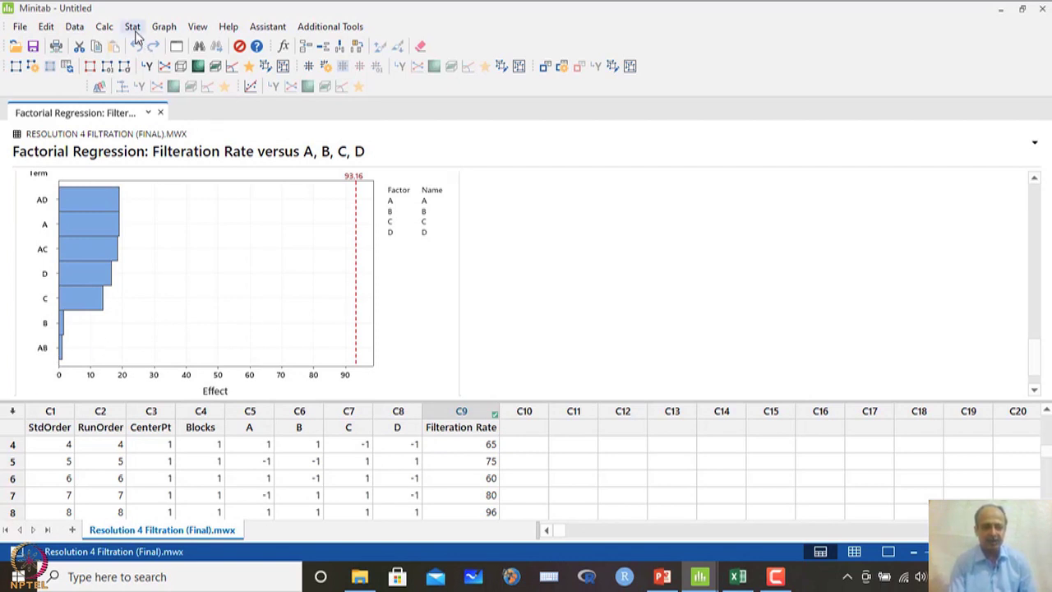
double_click(293, 231)
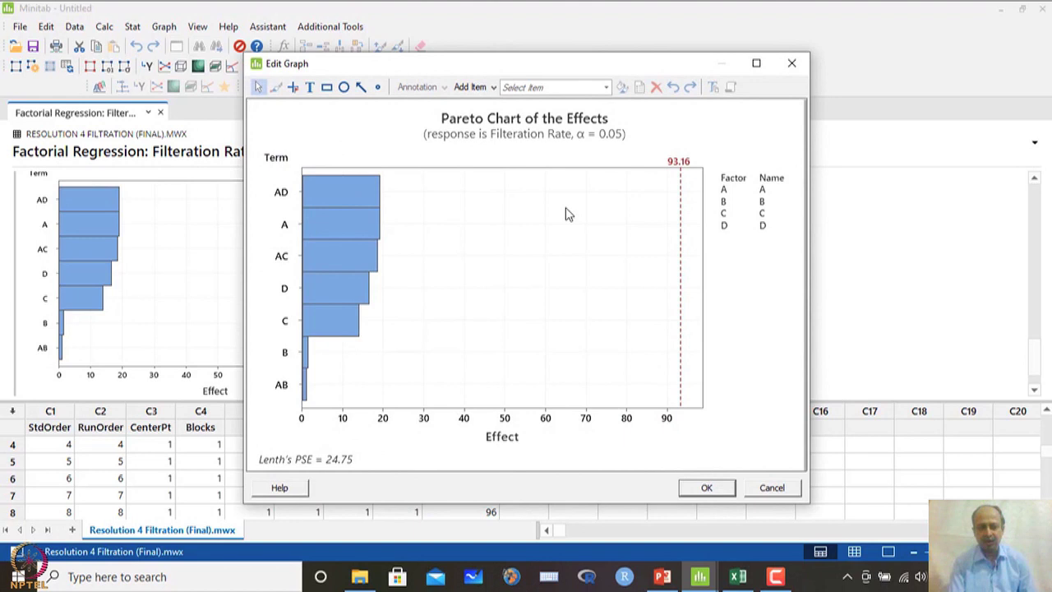
click(756, 65)
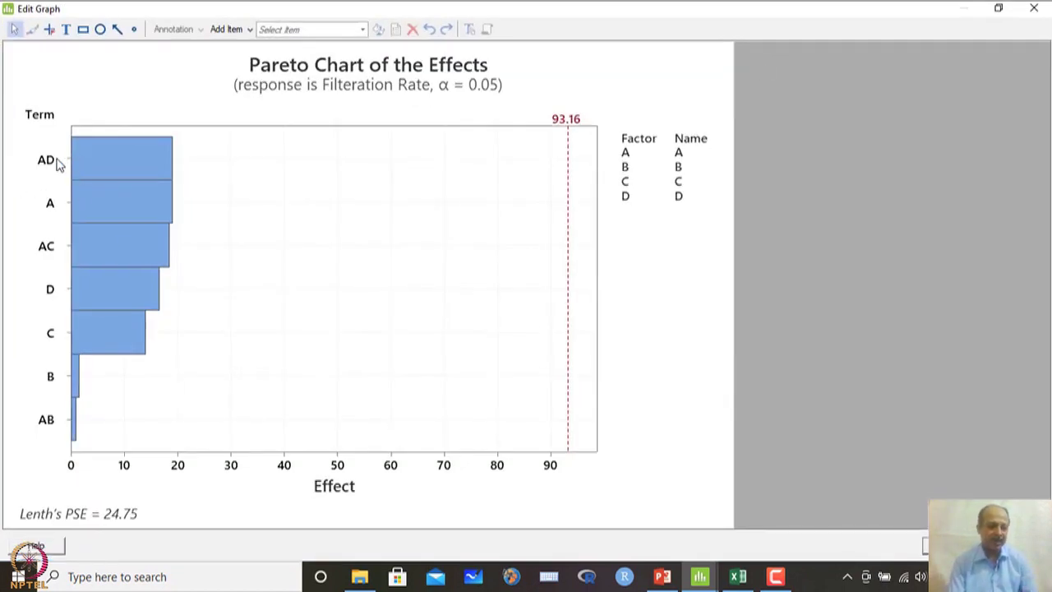
click(57, 267)
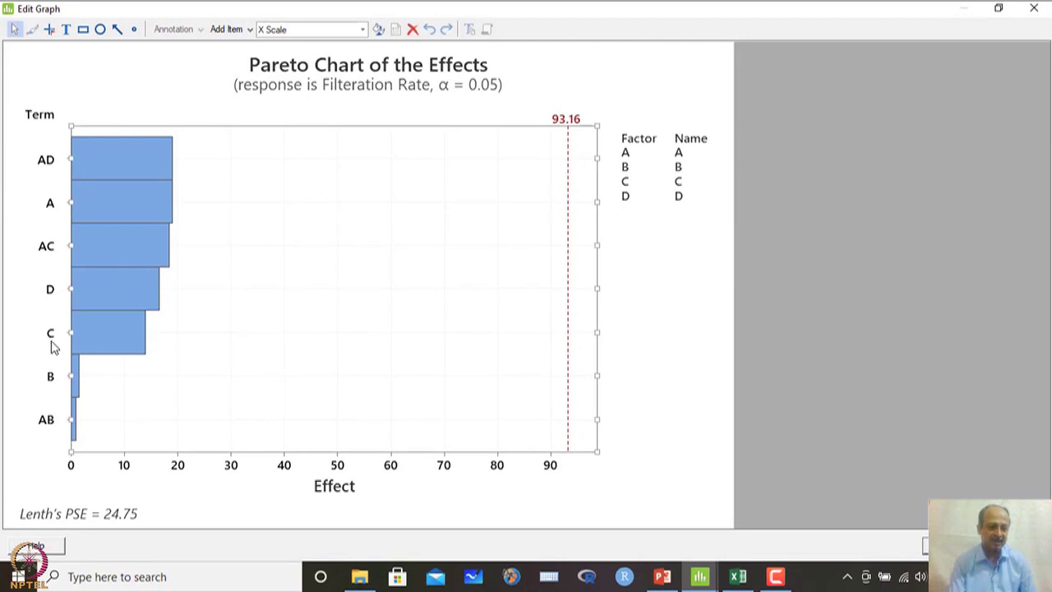
click(1037, 11)
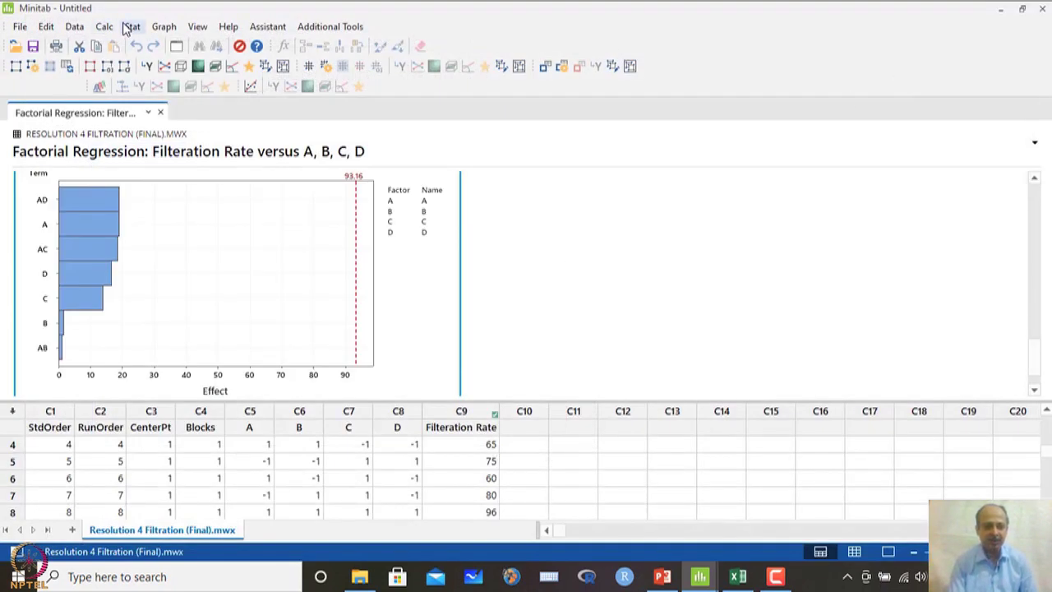
click(128, 27)
- Set the model terms to main effects A, B, C, D plus interactions AC and AD
mouse_move(148, 94)
mouse_move(383, 111)
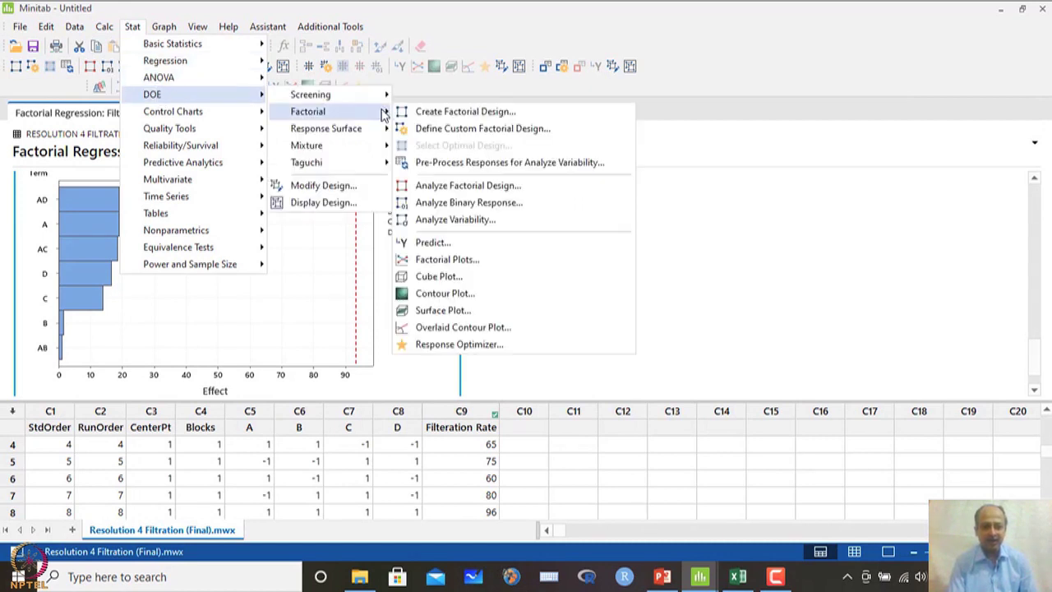
click(450, 187)
click(506, 321)
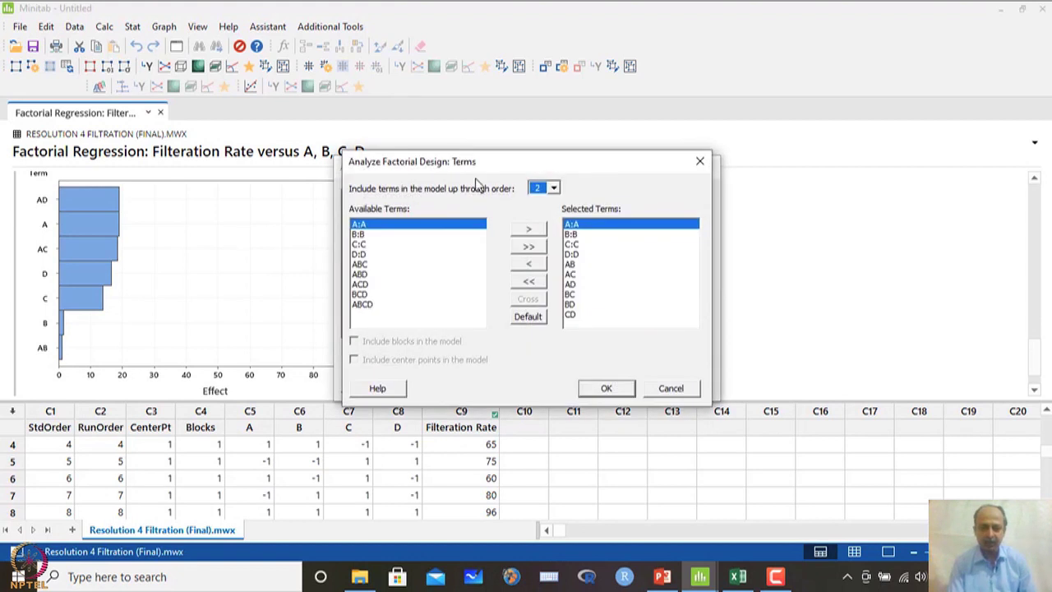
click(554, 188)
click(541, 198)
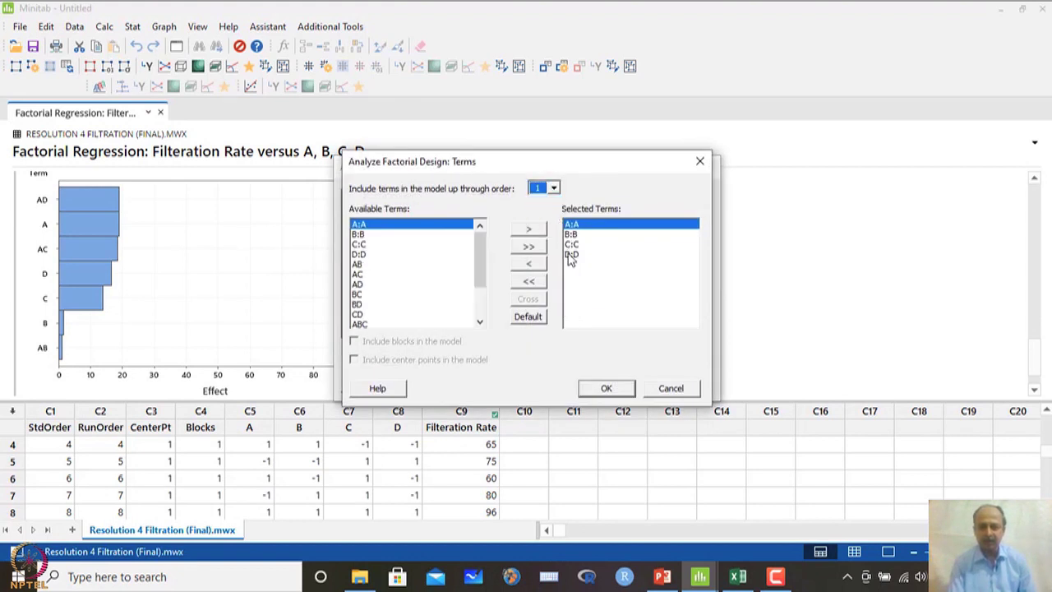
double_click(361, 276)
double_click(359, 278)
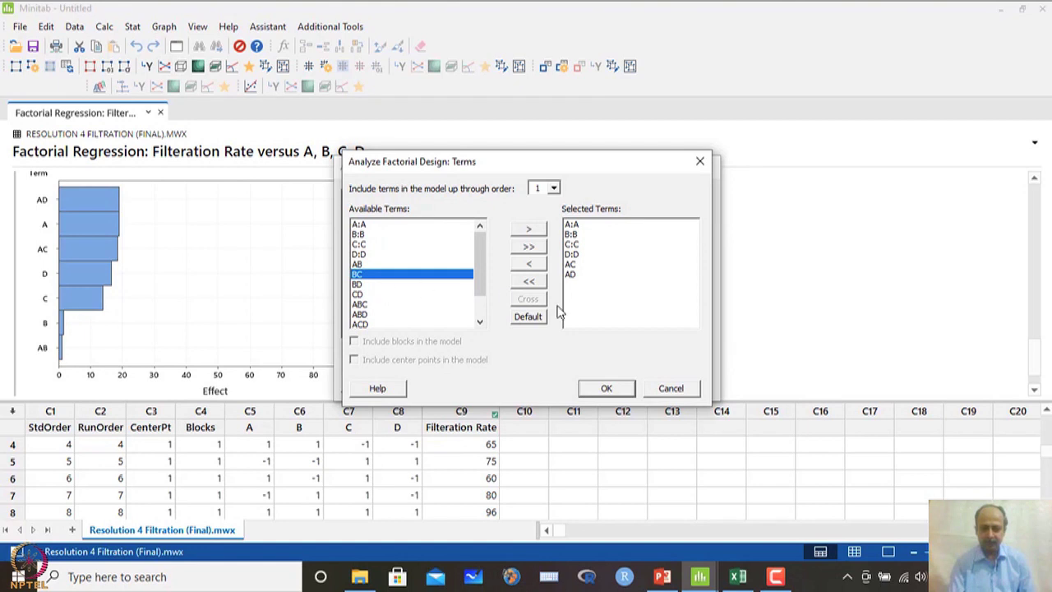
click(606, 389)
click(616, 381)
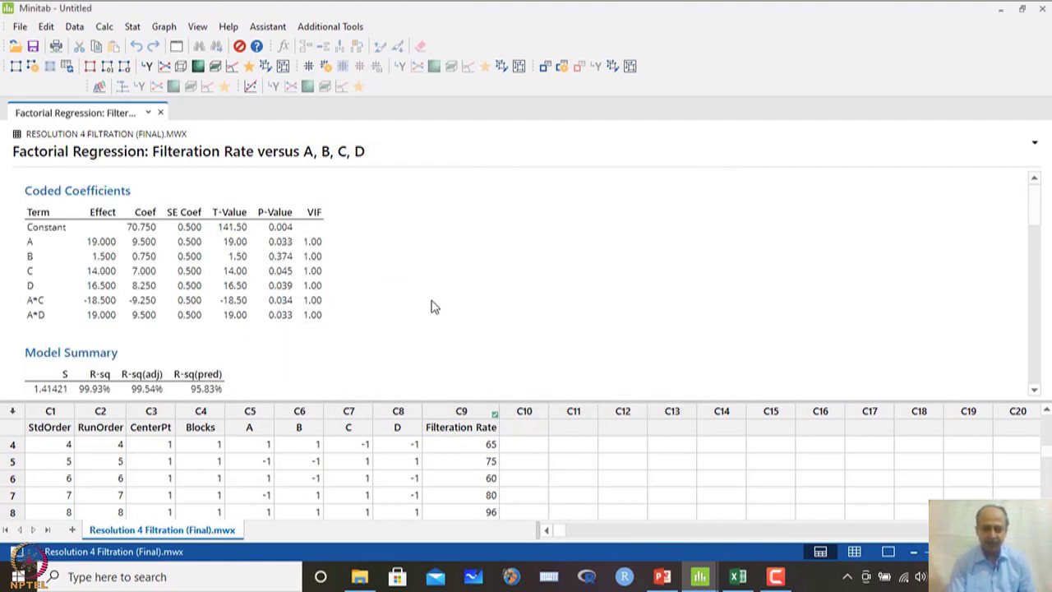
scroll(331, 282, down, 6)
scroll(240, 272, down, 5)
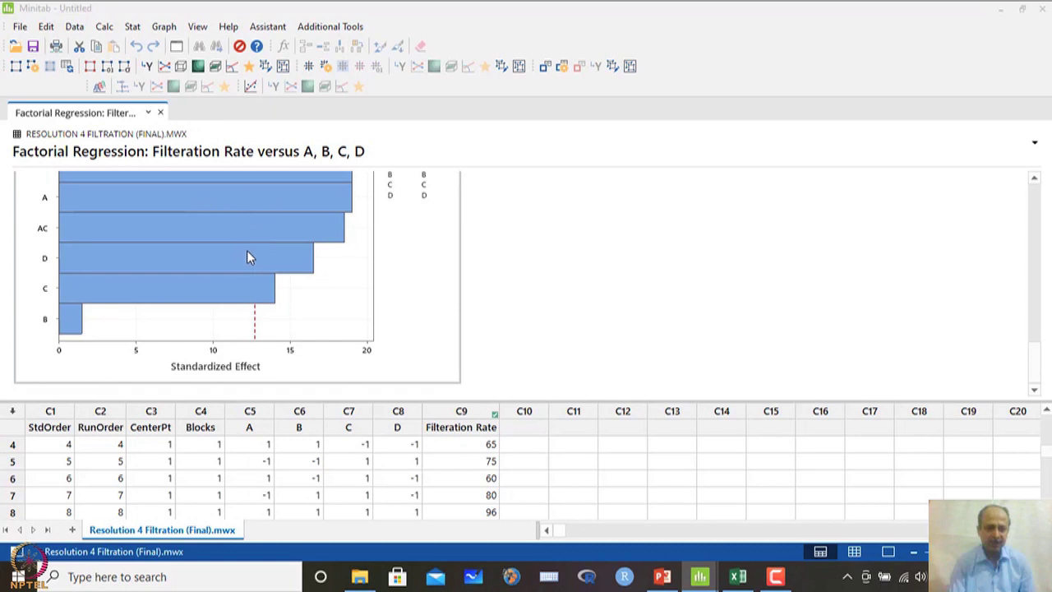
double_click(247, 253)
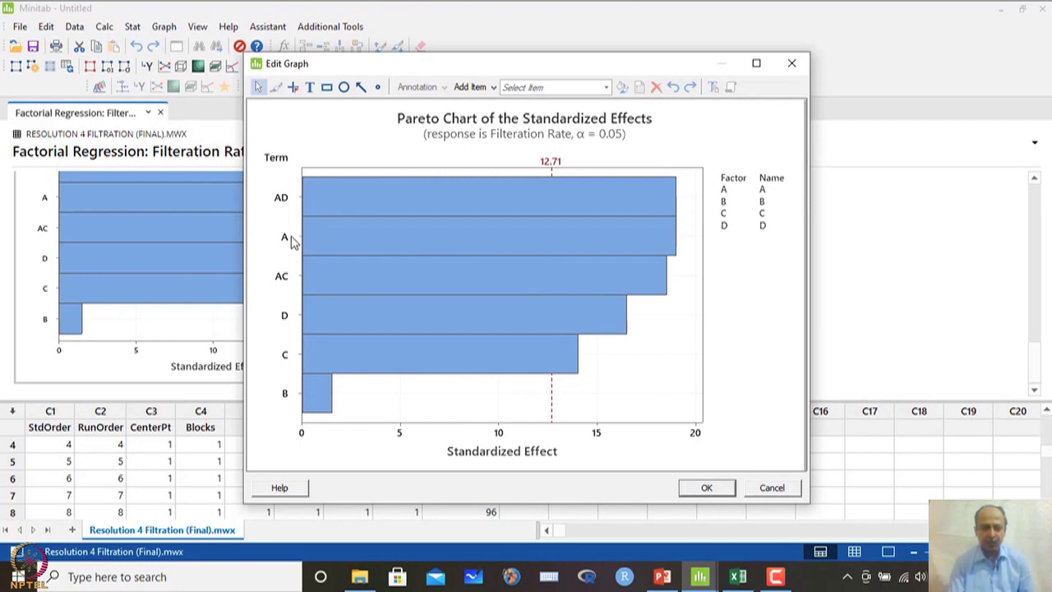
click(756, 64)
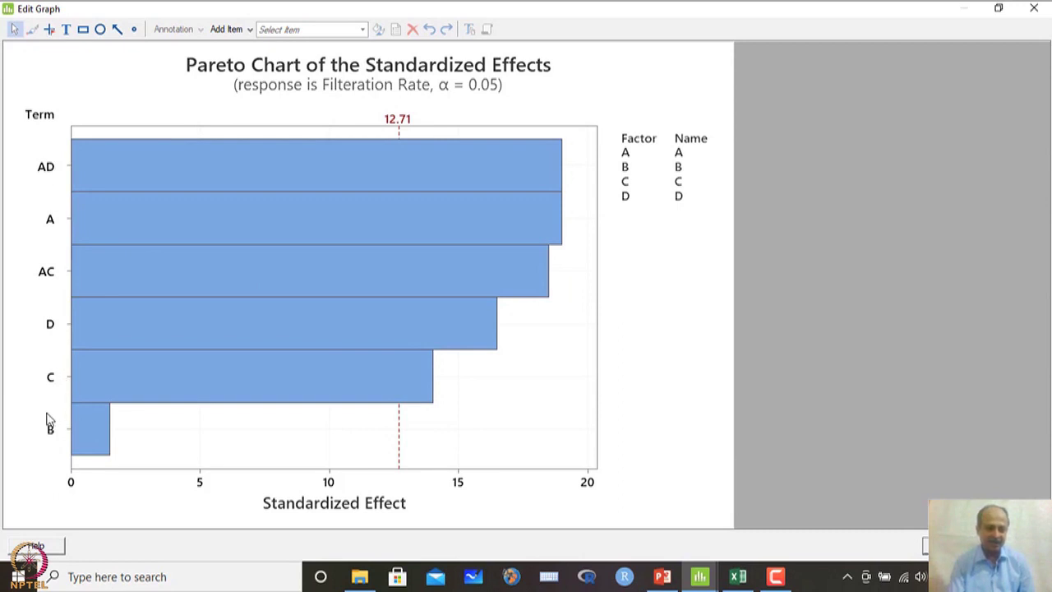
click(1034, 7)
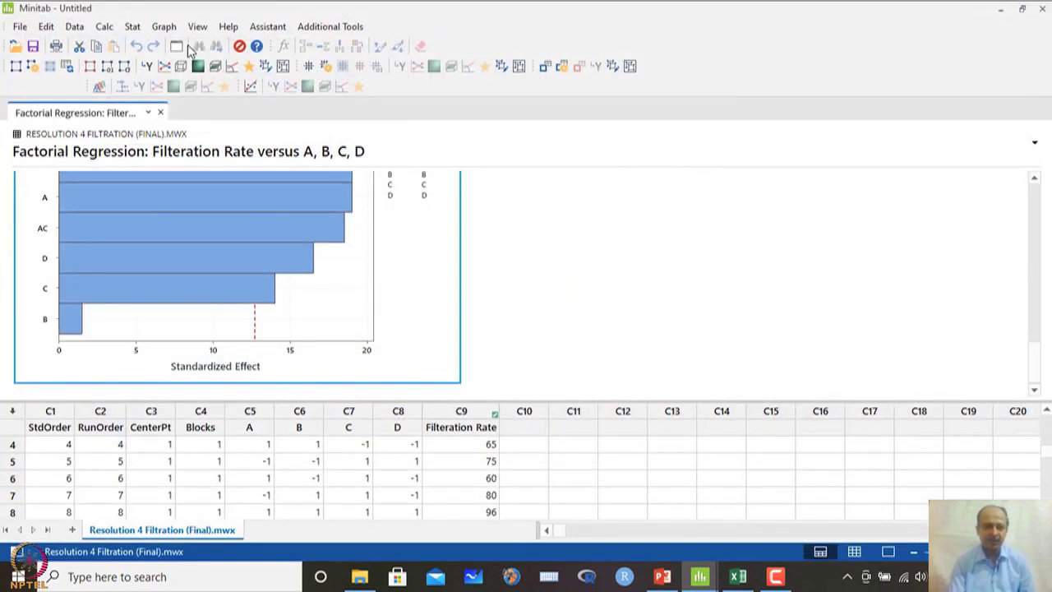
- Drop factor B from the terms and rerun with A, C, D, AC and AD
click(132, 27)
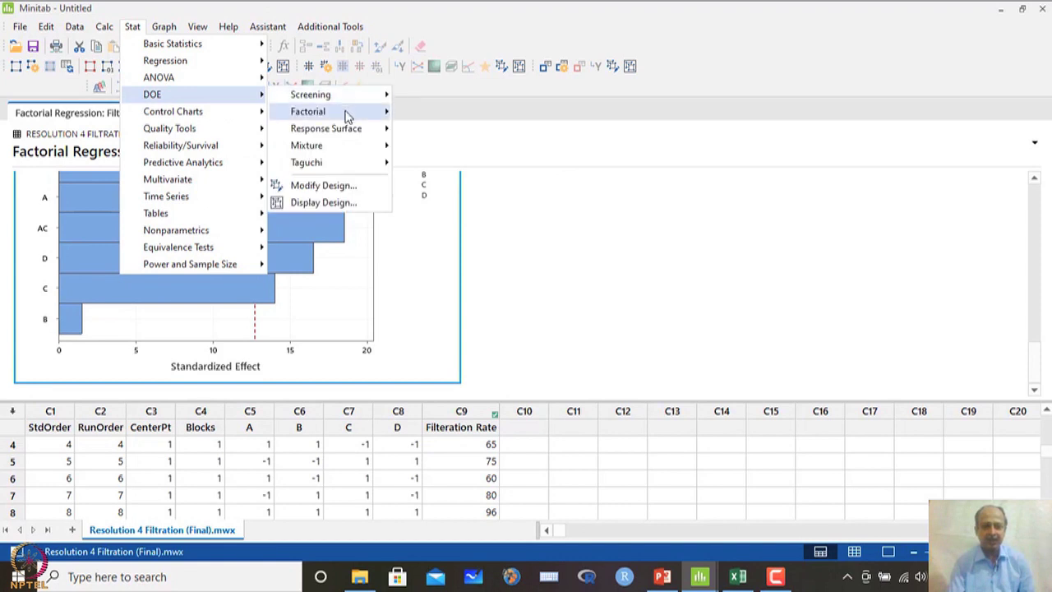
mouse_move(346, 112)
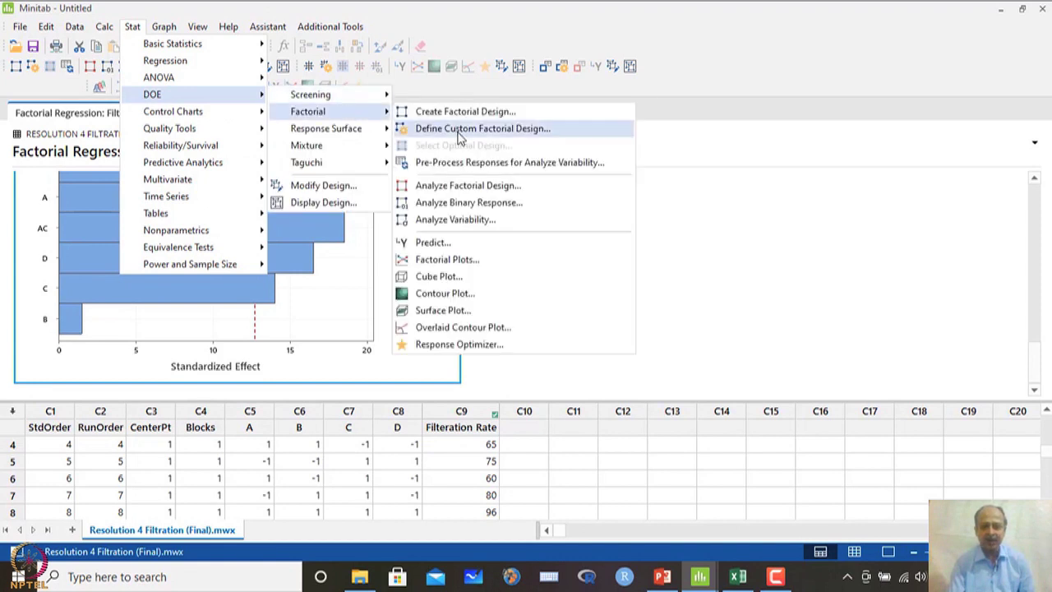
click(482, 186)
click(493, 324)
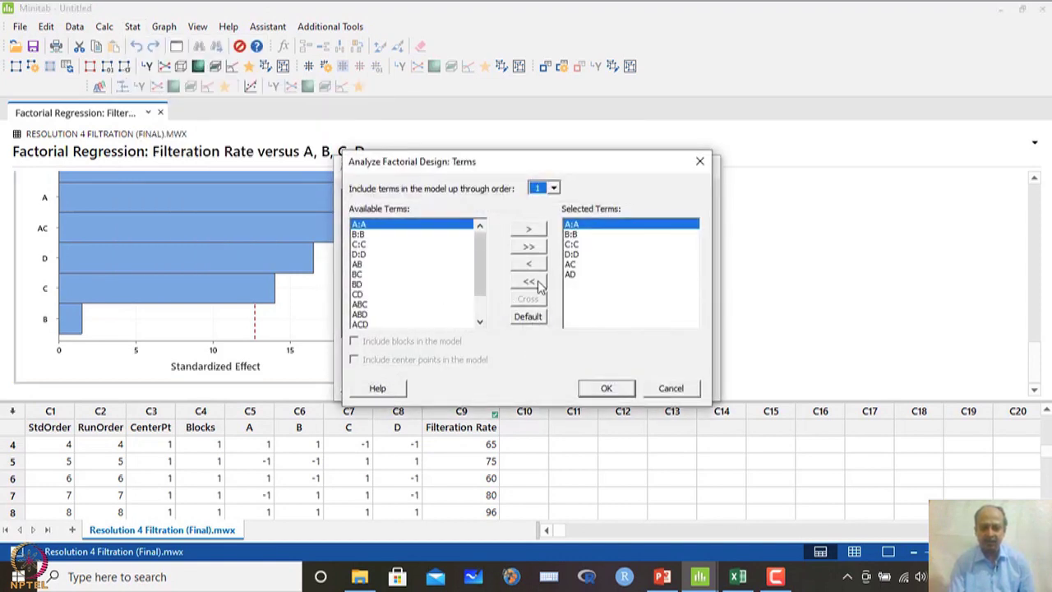
click(573, 235)
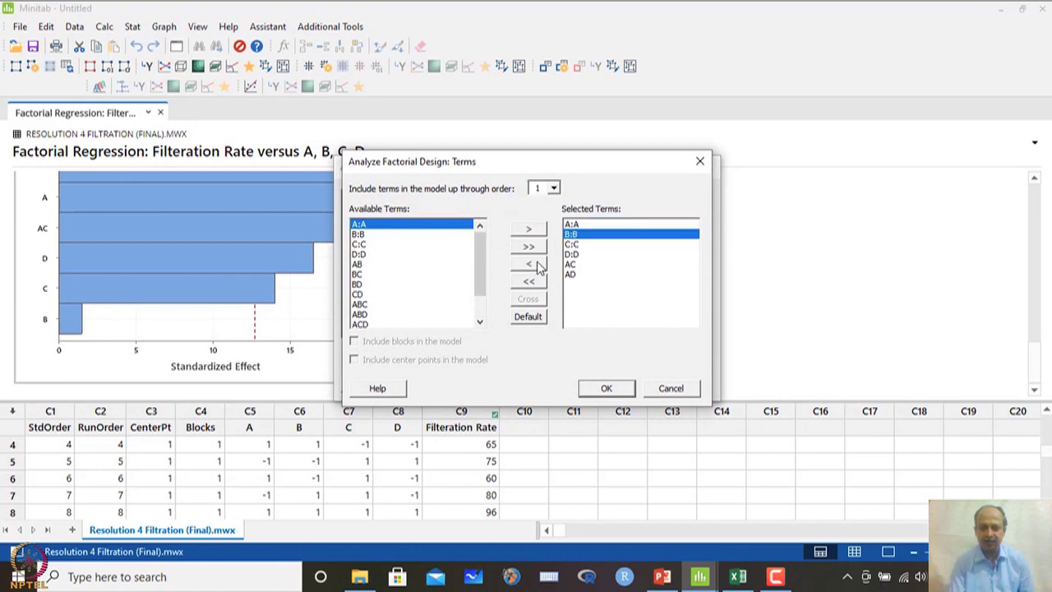
click(612, 388)
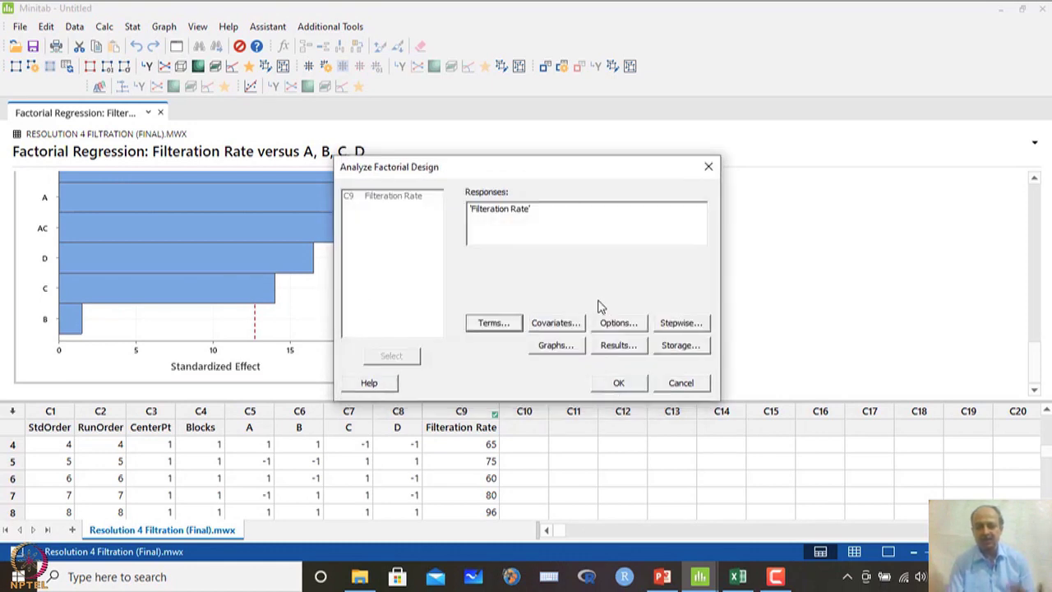
click(617, 383)
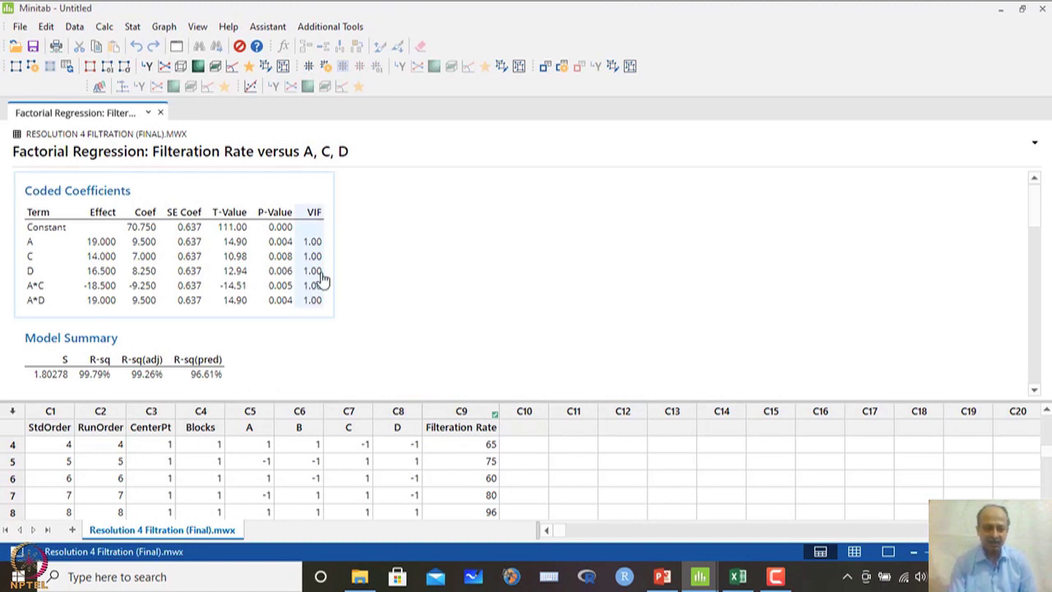
scroll(343, 291, down, 4)
click(160, 218)
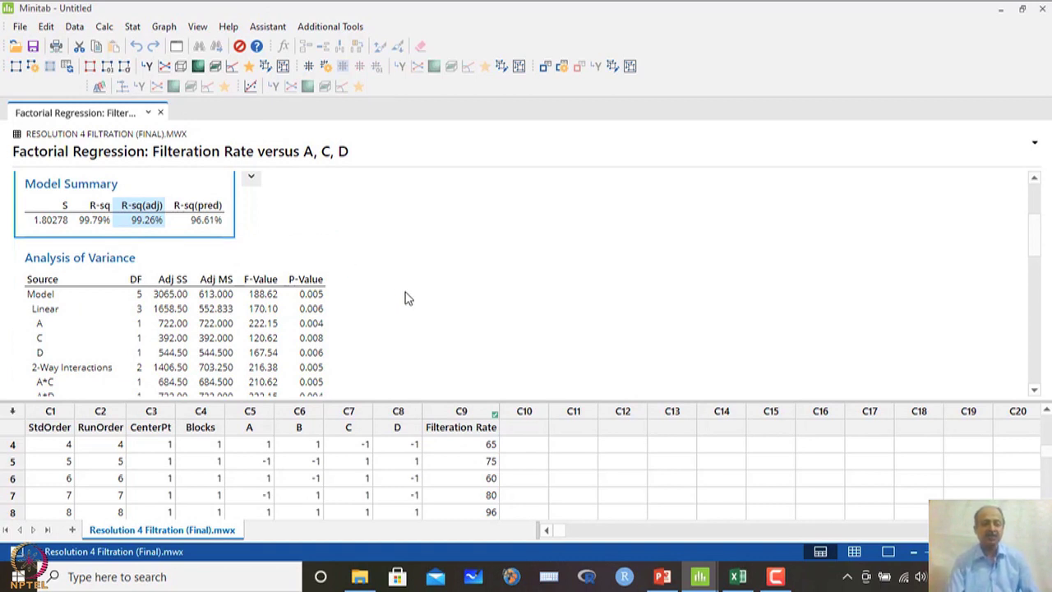
scroll(408, 297, down, 4)
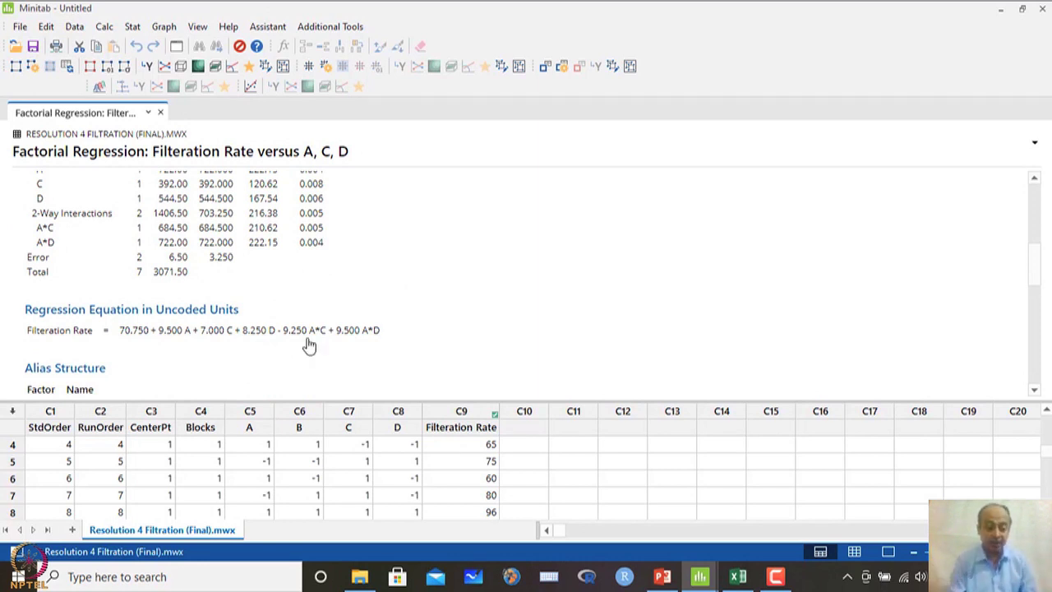
scroll(368, 333, up, 3)
scroll(368, 333, up, 3)
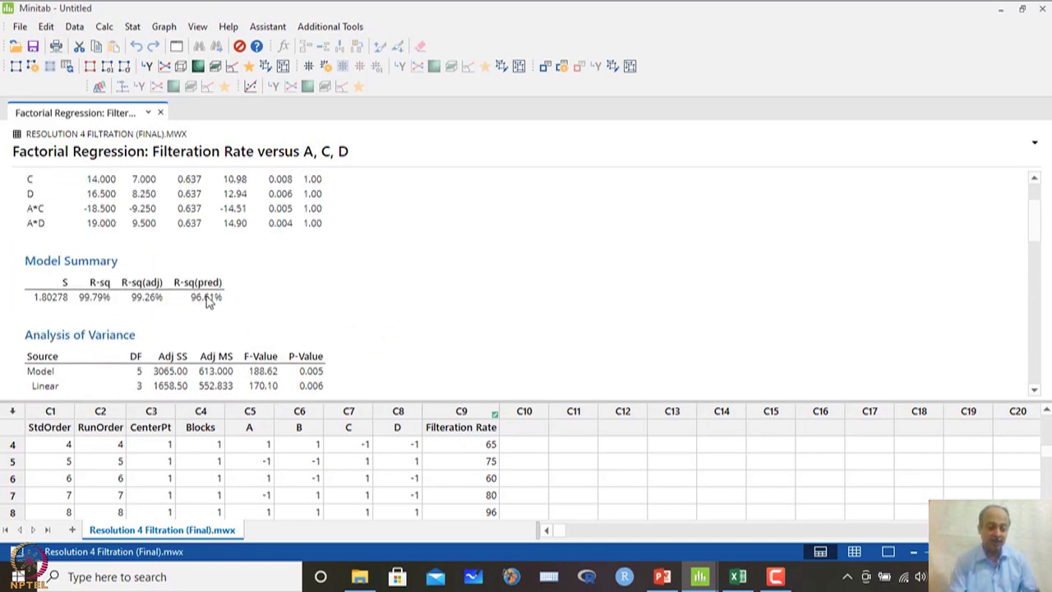
scroll(289, 320, down, 3)
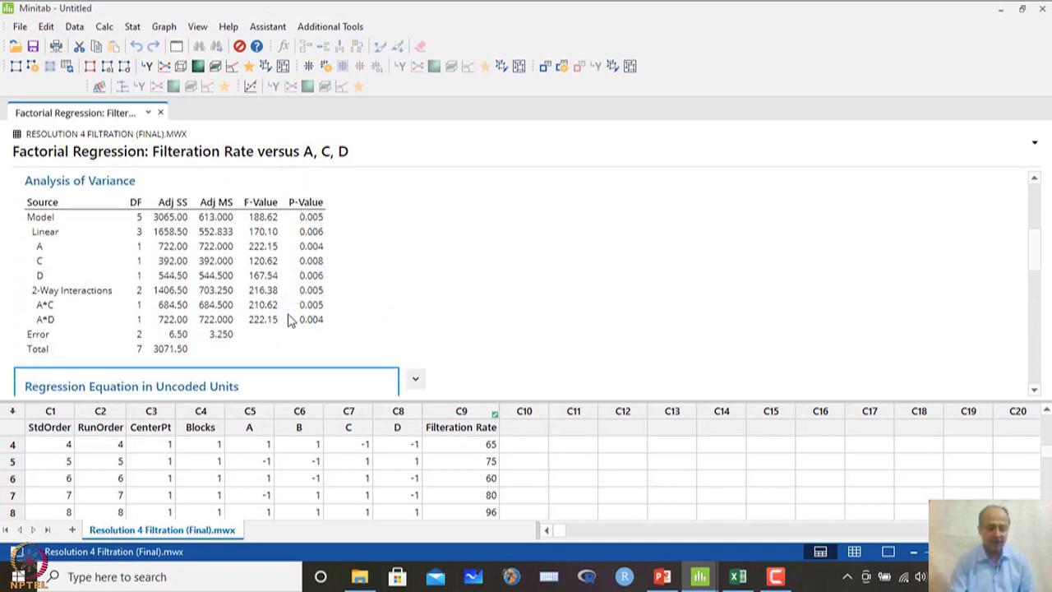
scroll(394, 313, down, 6)
scroll(395, 313, down, 3)
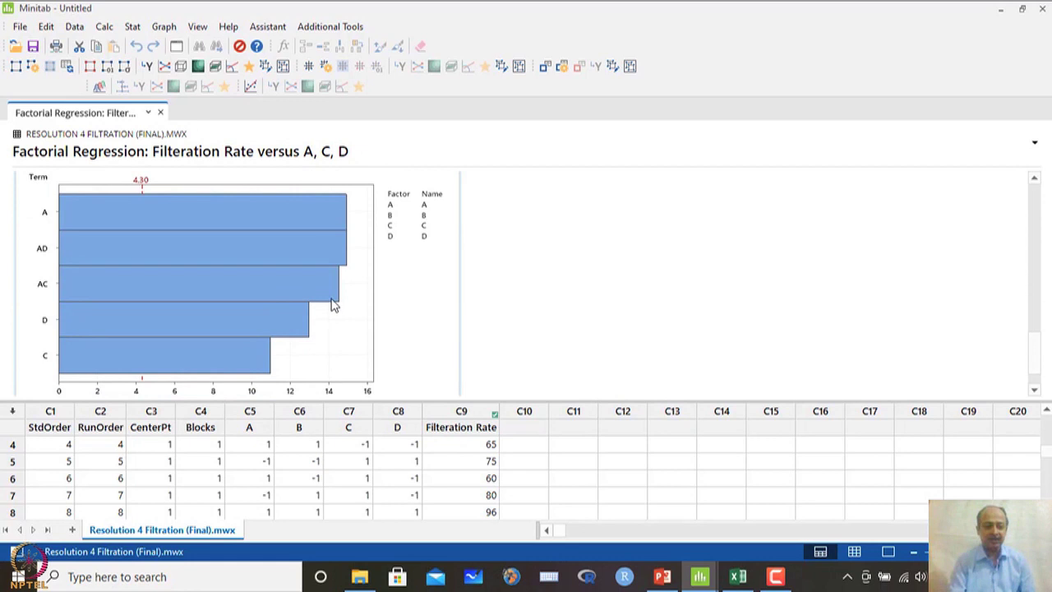
- Inspect the new Pareto chart full-screen in the graph editor, then close it and scroll the output
double_click(281, 279)
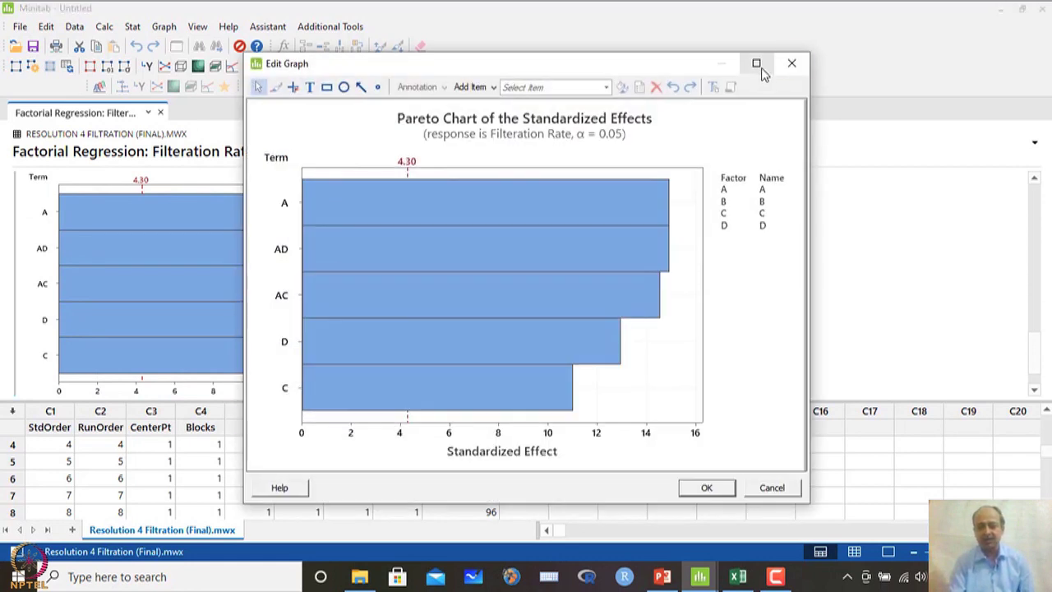
click(757, 64)
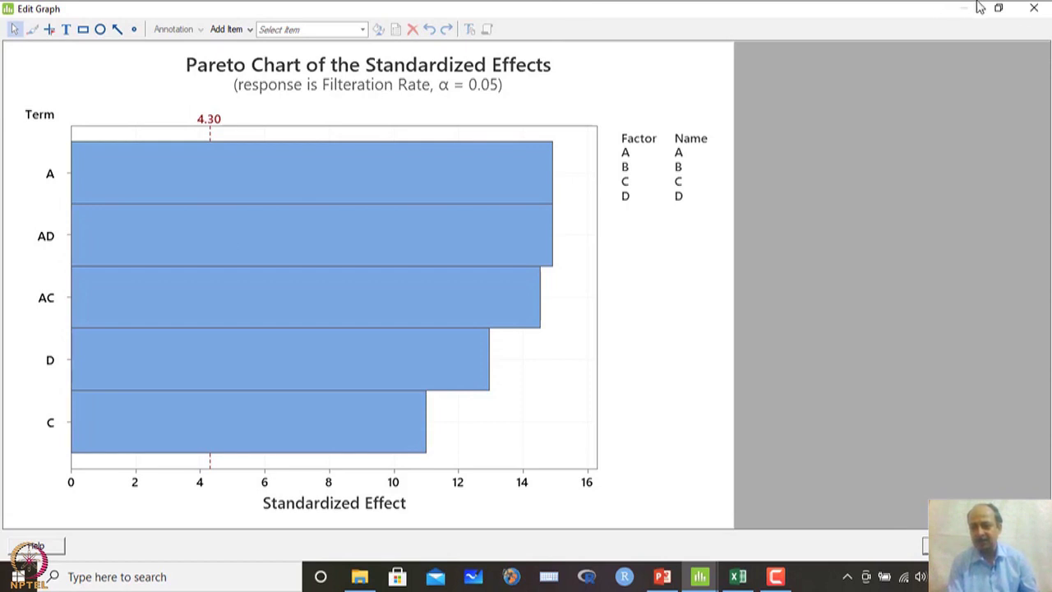
click(1034, 10)
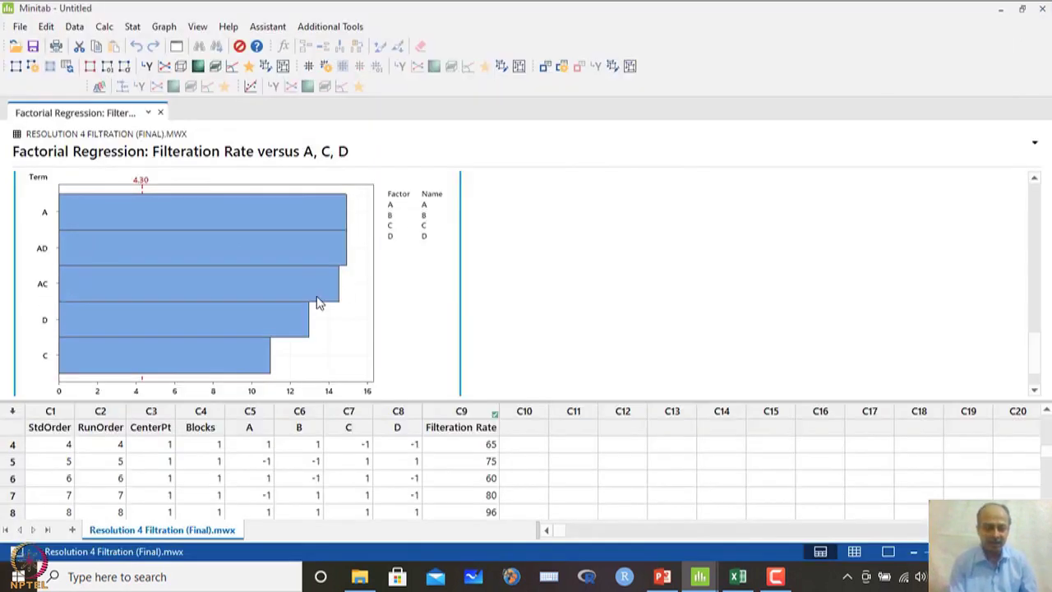
scroll(379, 292, down, 1)
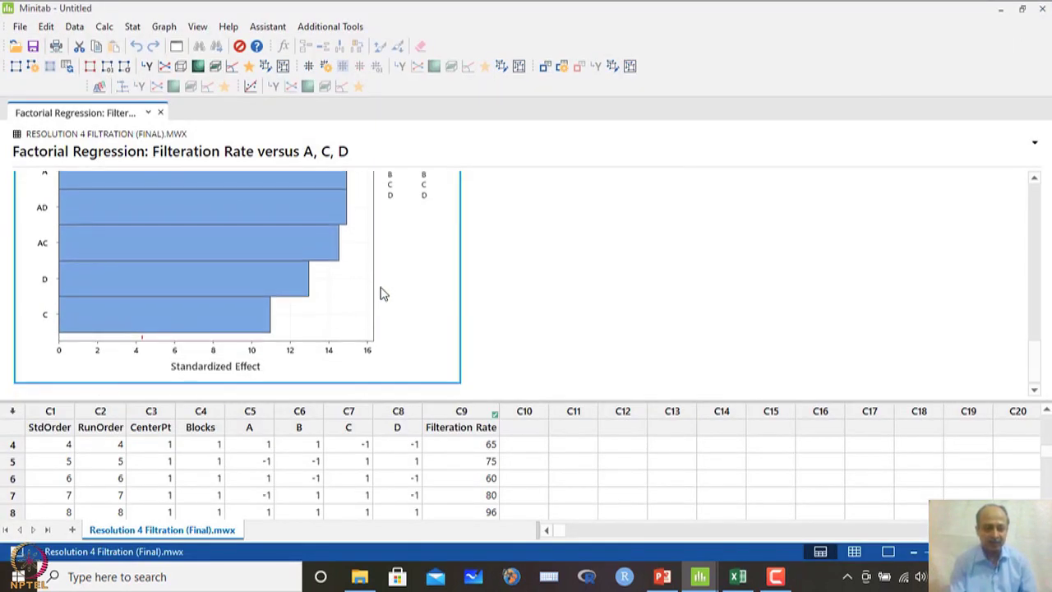
scroll(381, 291, up, 4)
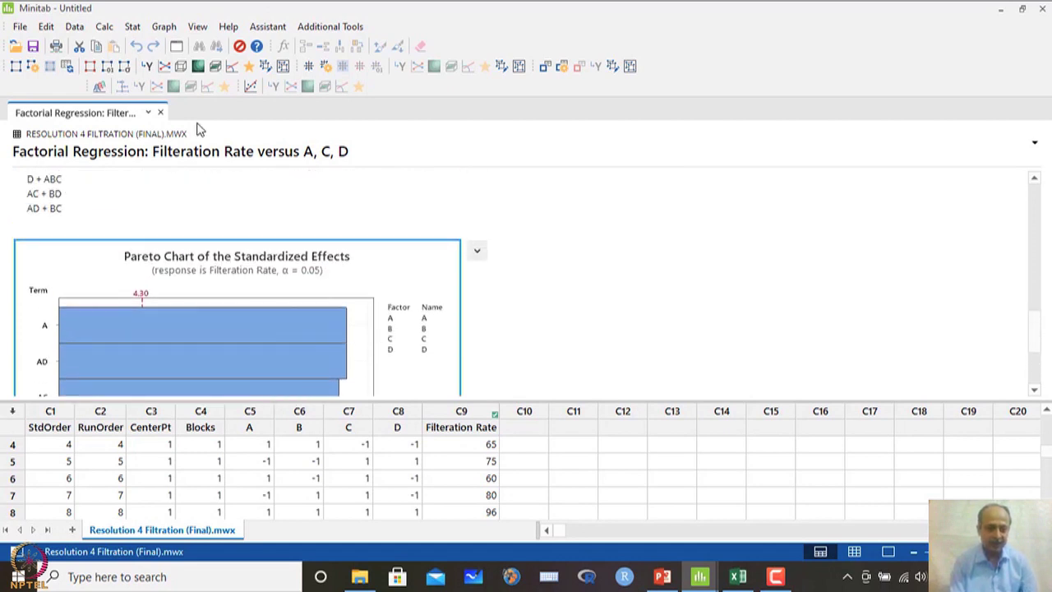
- Generate Factorial Plots for Filteration Rate with default main effects and interaction plots
click(132, 26)
mouse_move(166, 94)
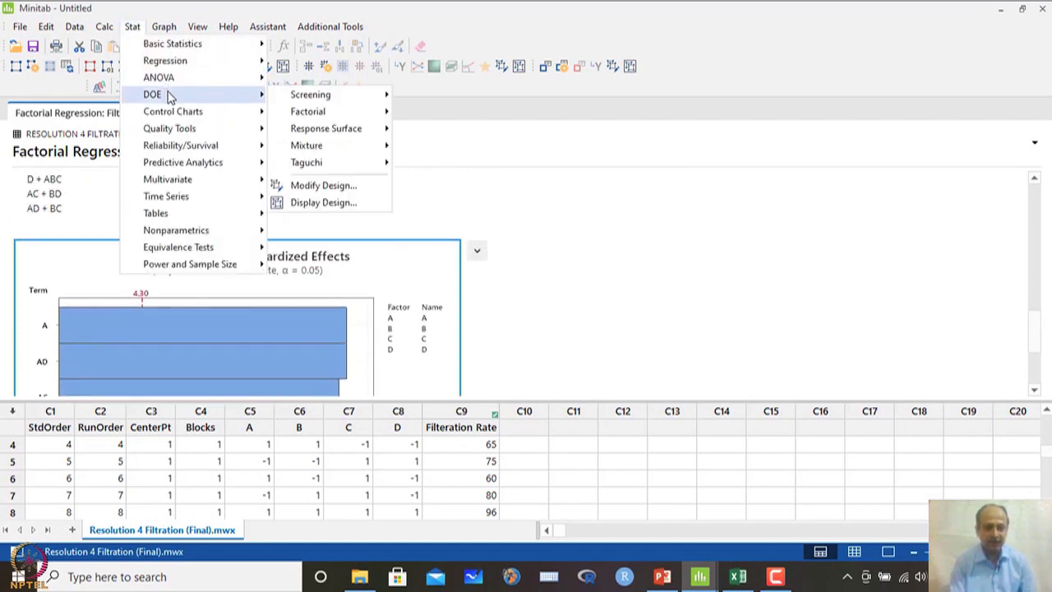
mouse_move(343, 113)
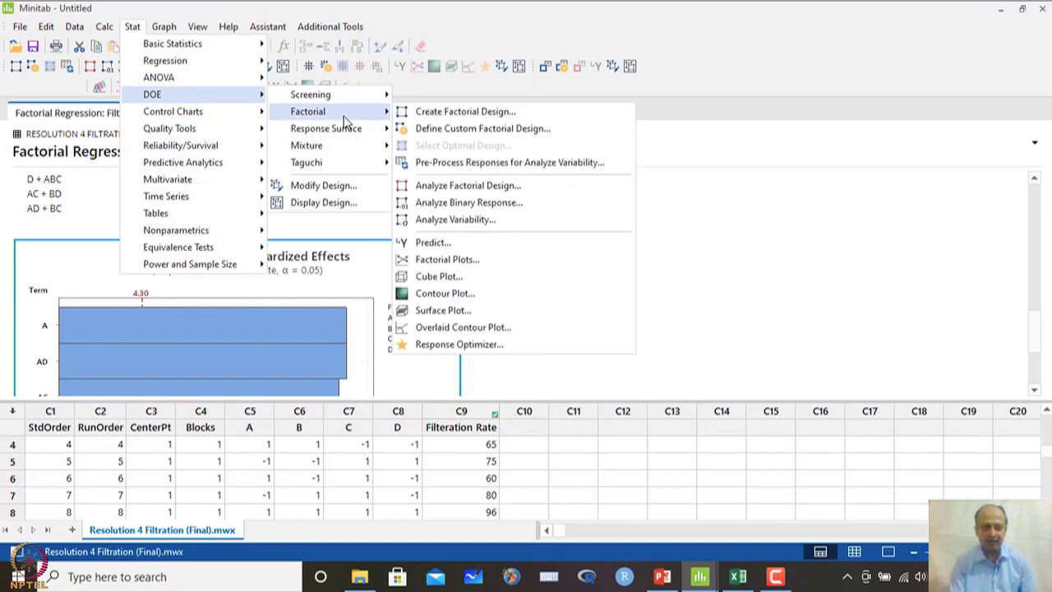
click(465, 262)
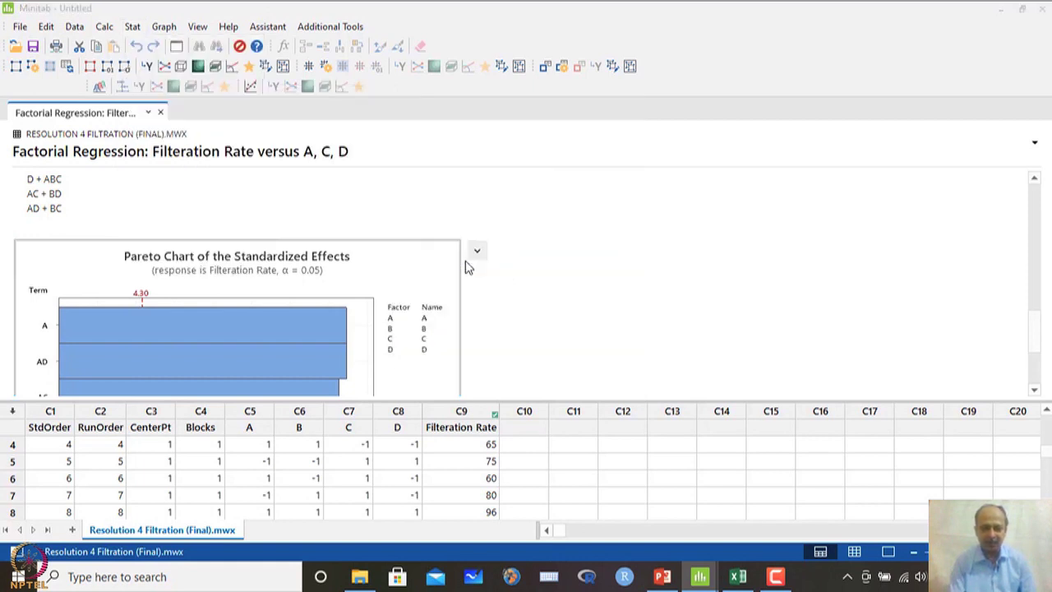
click(563, 422)
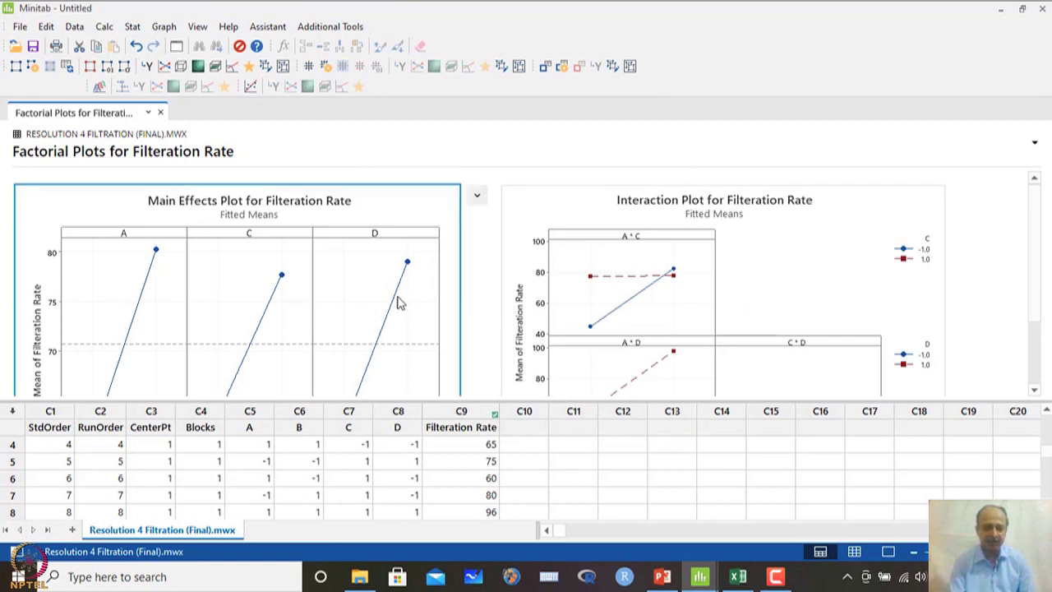
double_click(378, 305)
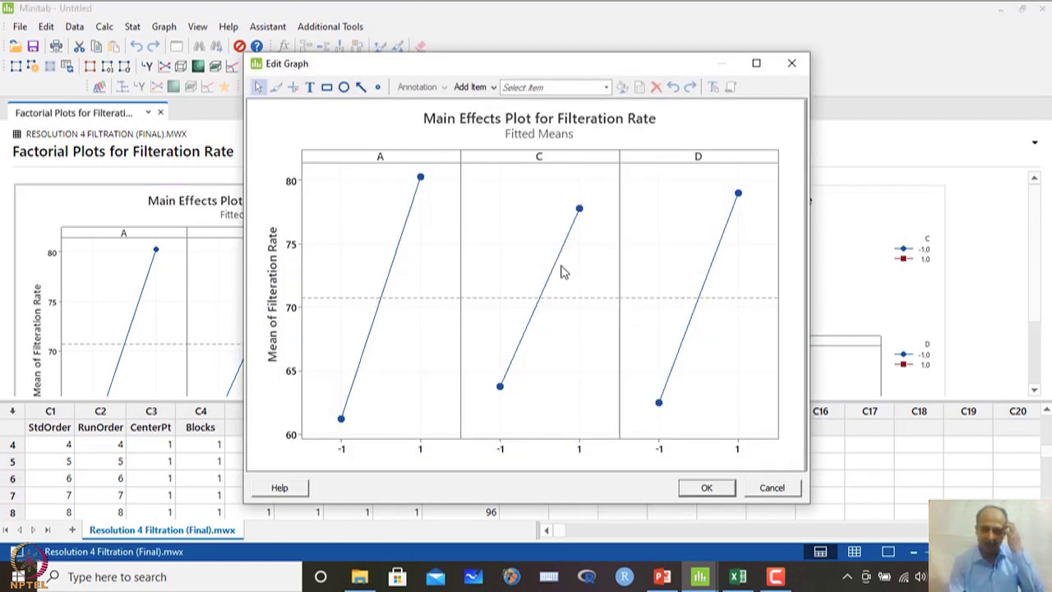
click(791, 63)
double_click(672, 284)
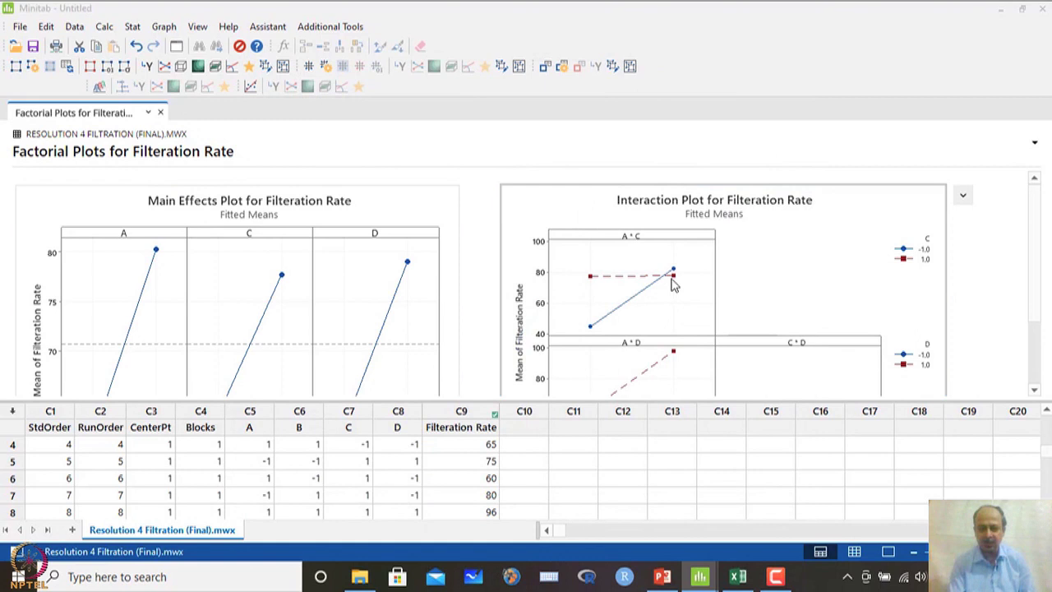
click(756, 64)
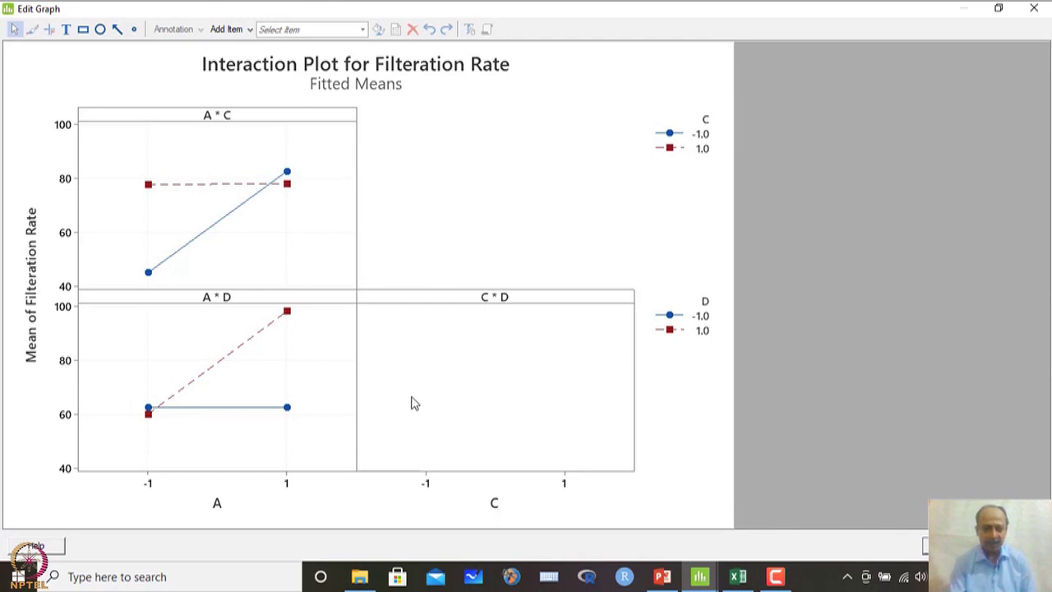
mouse_move(295, 319)
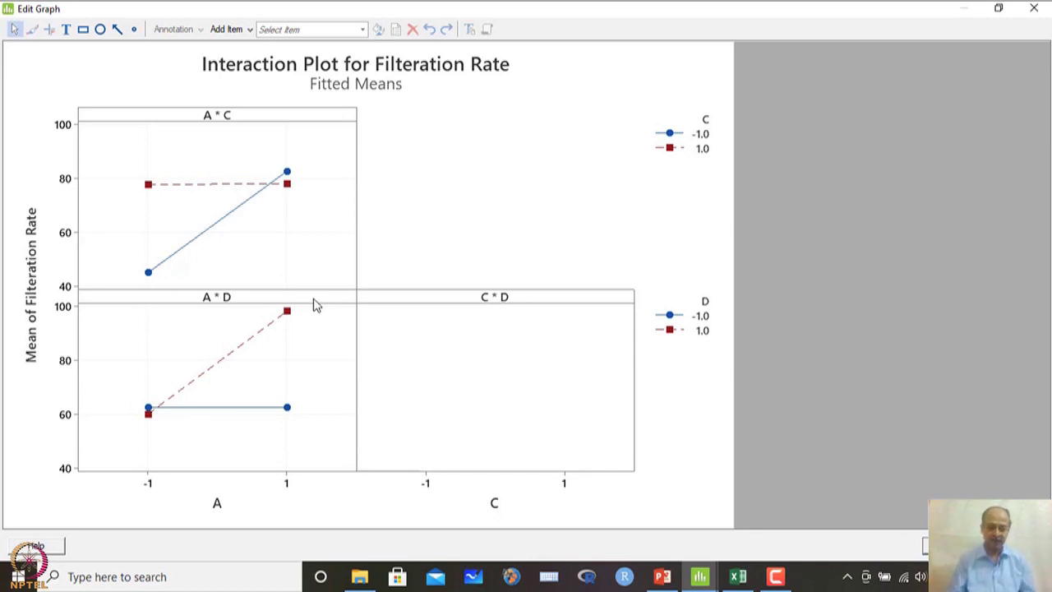
click(1034, 8)
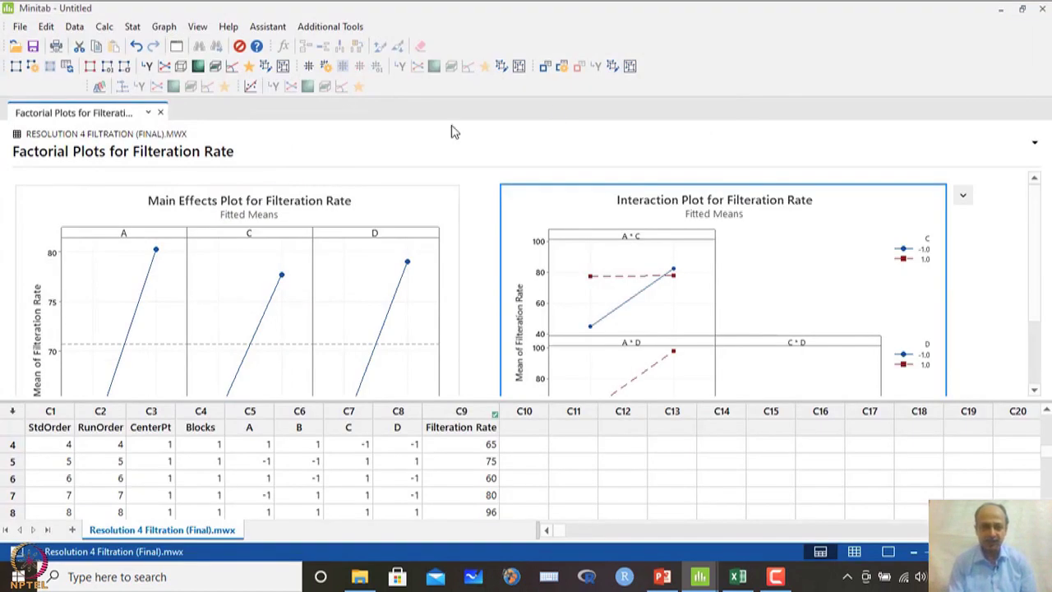
- Open the Interaction Plot dialog and cancel it without plotting
click(132, 26)
mouse_move(166, 97)
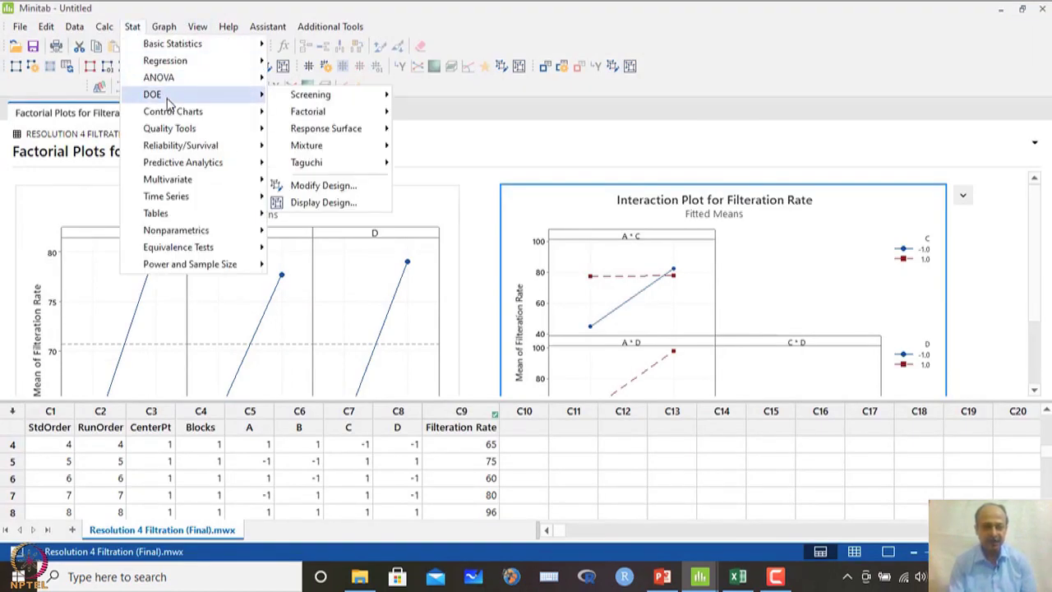
mouse_move(172, 78)
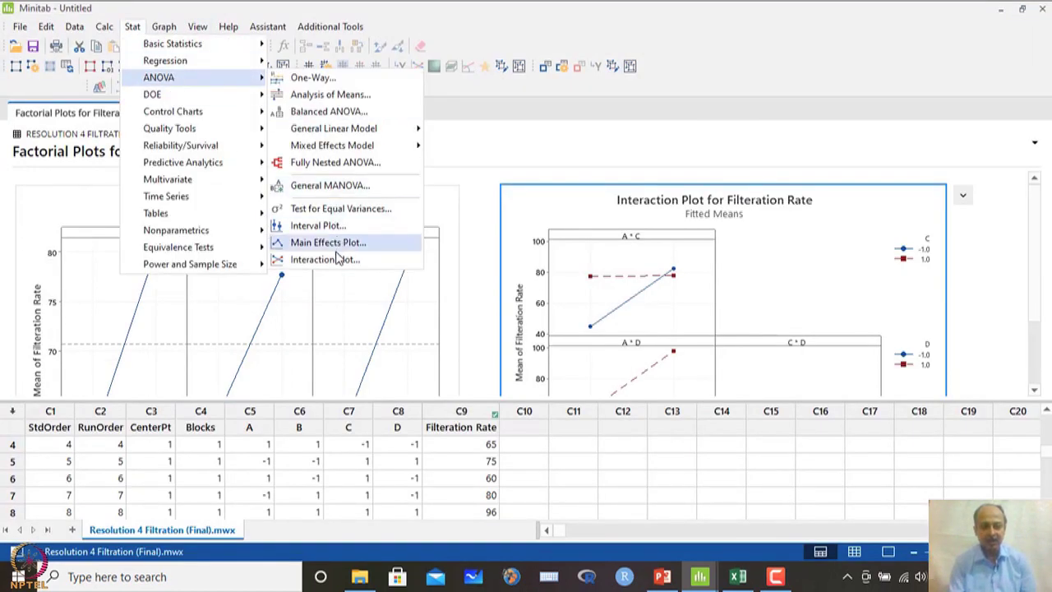
click(333, 261)
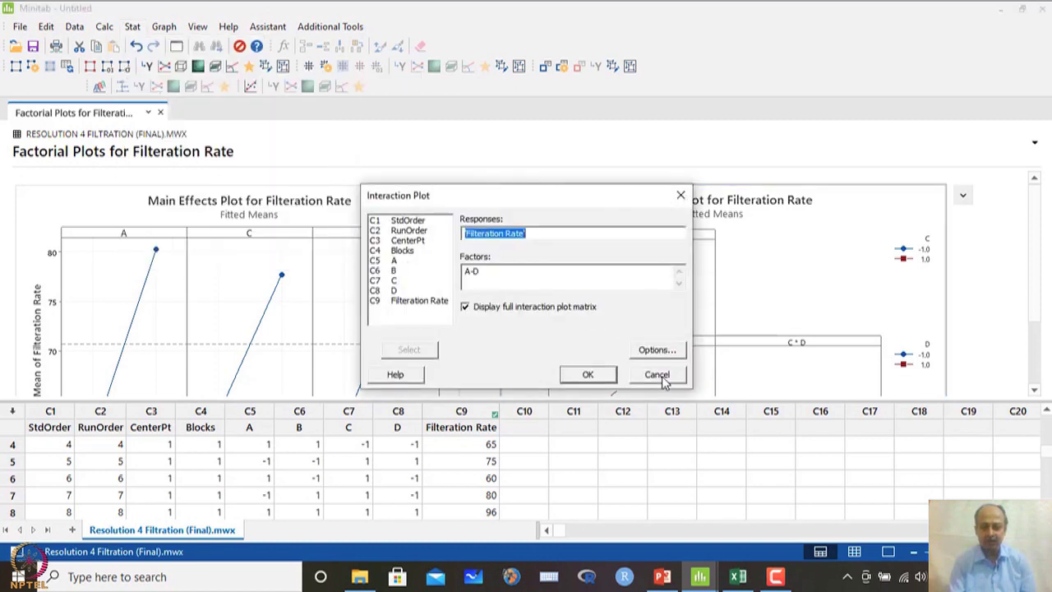
click(660, 375)
- Create a Main Effects Plot of Filteration Rate with factors A through D
click(132, 26)
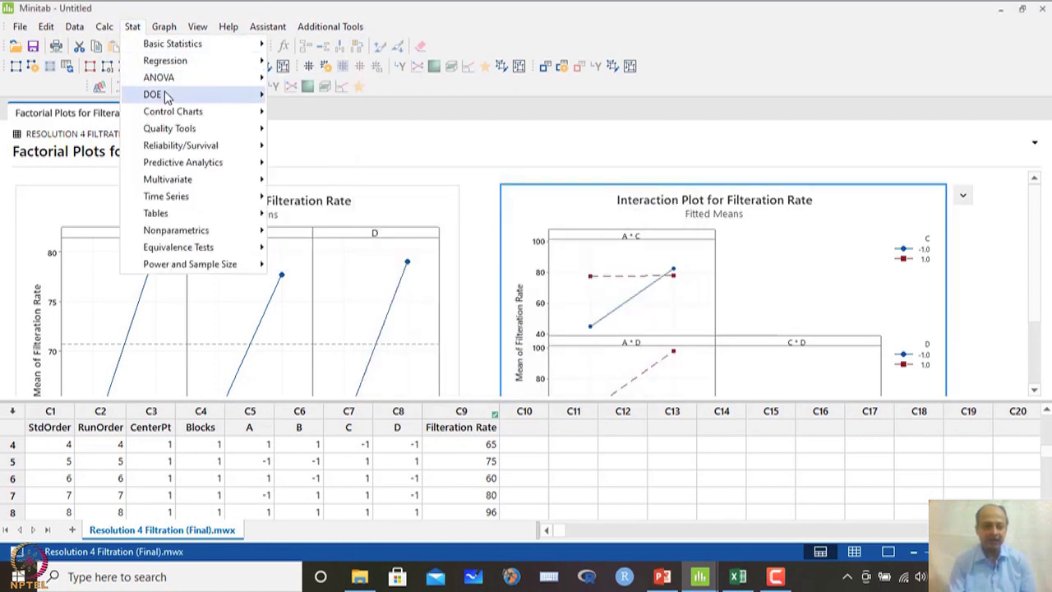
mouse_move(164, 94)
mouse_move(323, 115)
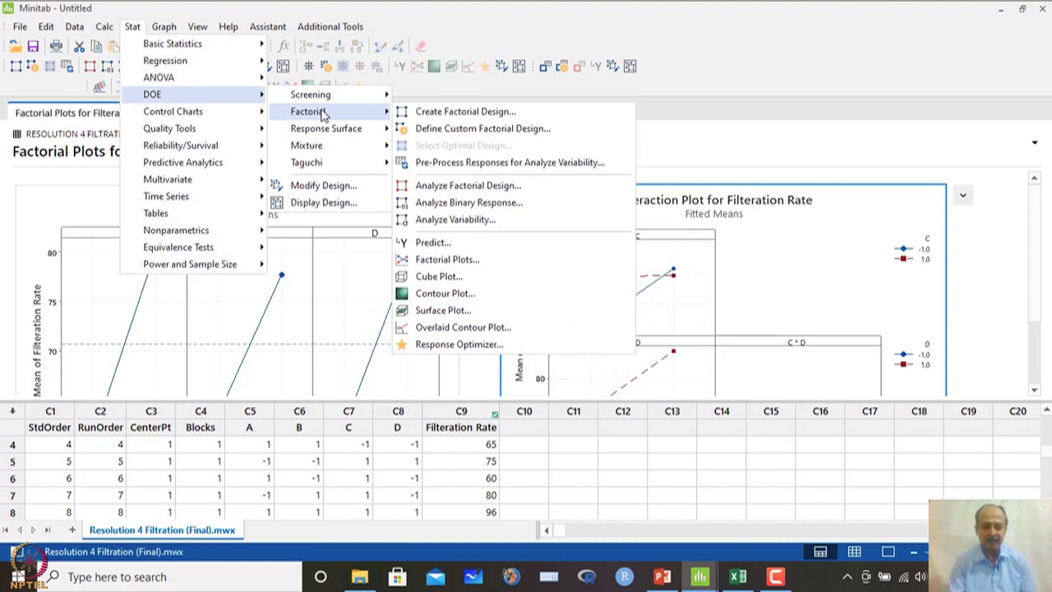
mouse_move(246, 78)
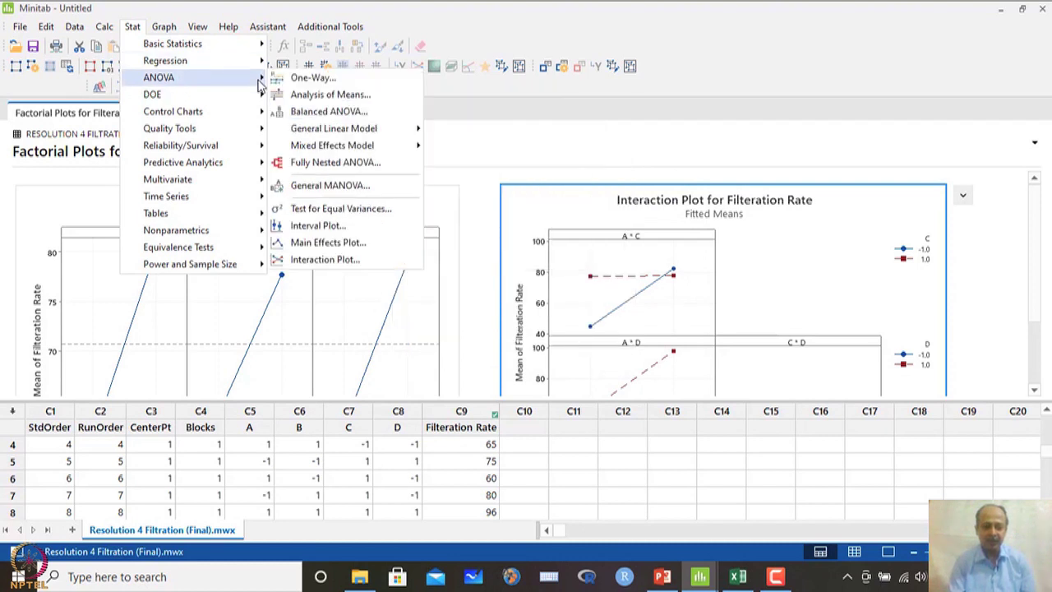
click(345, 243)
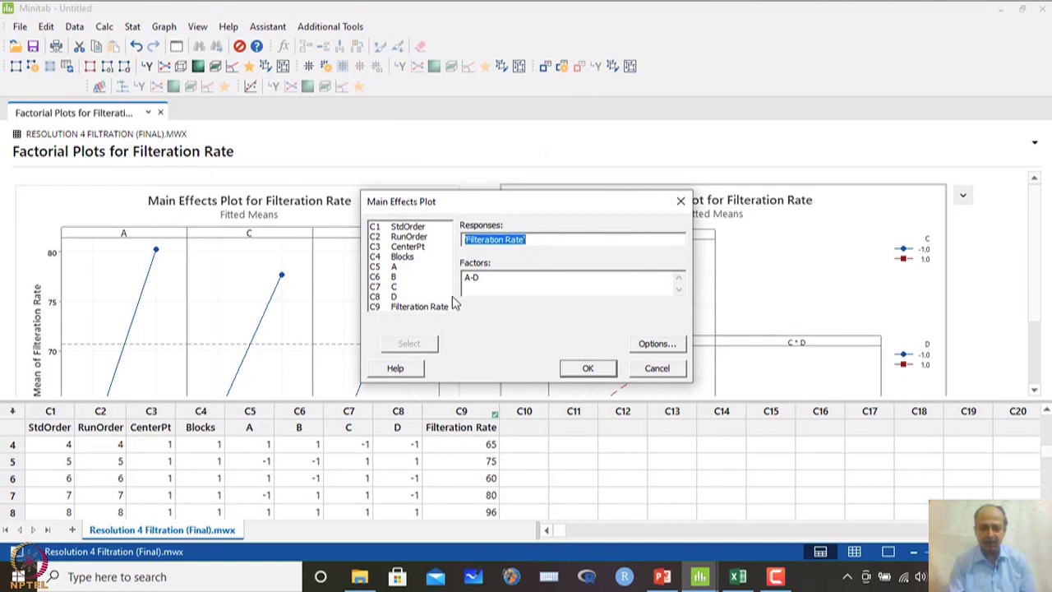
click(484, 280)
double_click(483, 280)
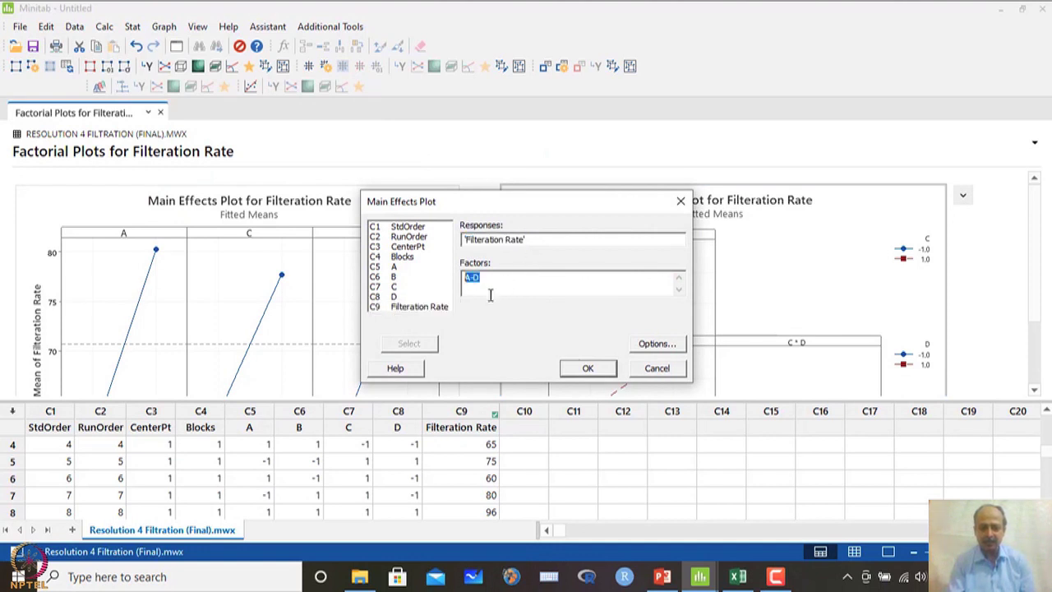
click(586, 369)
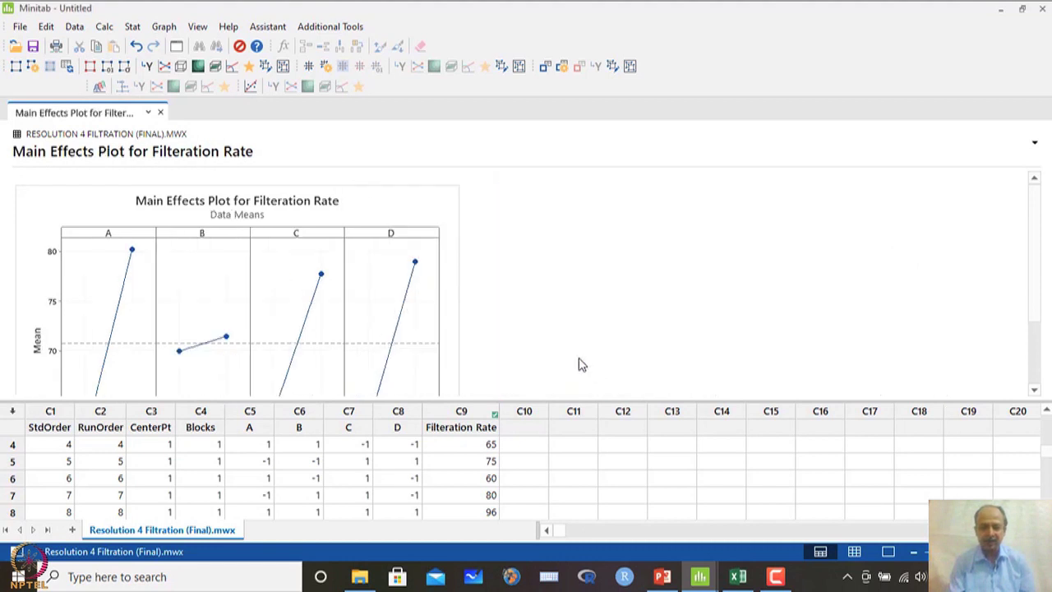
- Inspect the main effects plot full-screen, close it, and switch to the PowerPoint slide 26
double_click(369, 307)
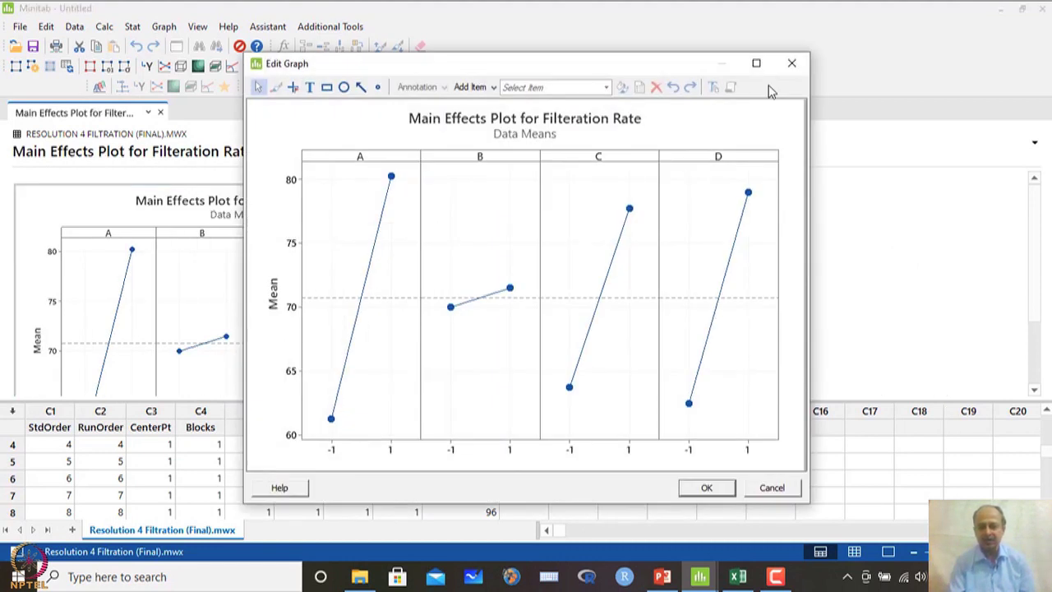
click(756, 63)
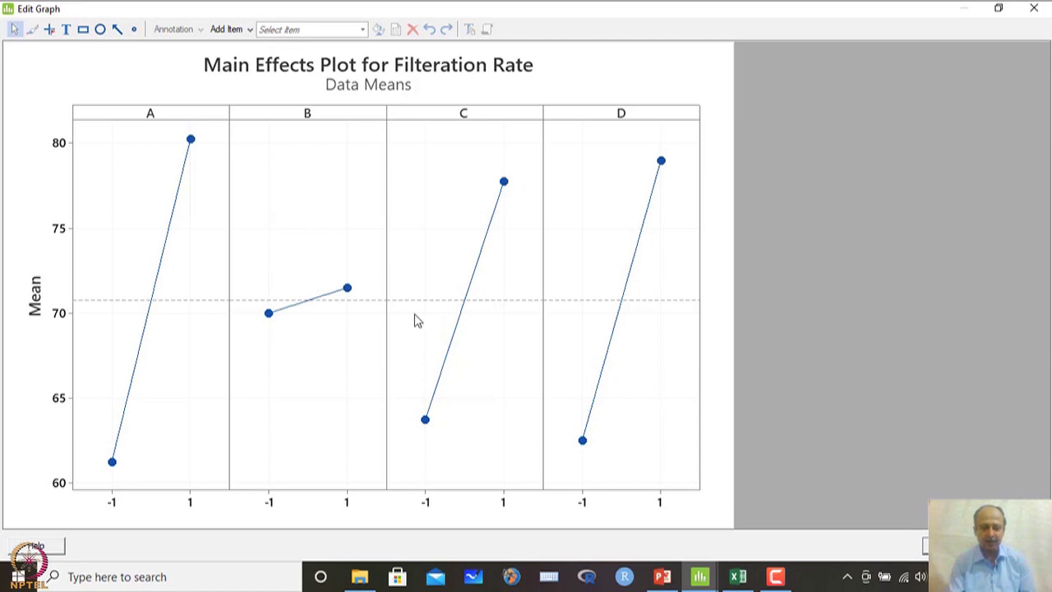
mouse_move(335, 306)
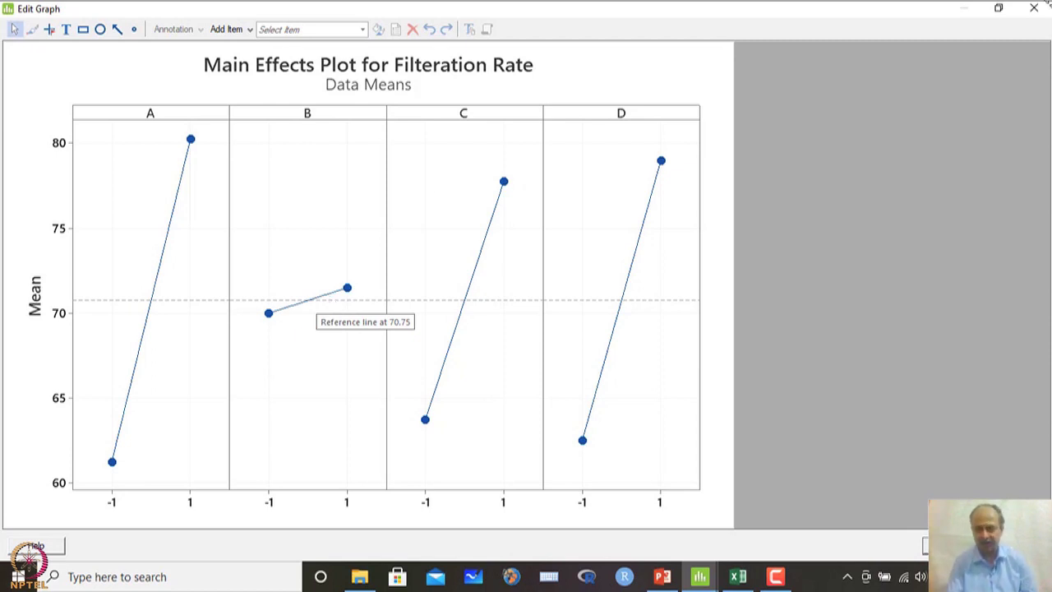
click(1034, 8)
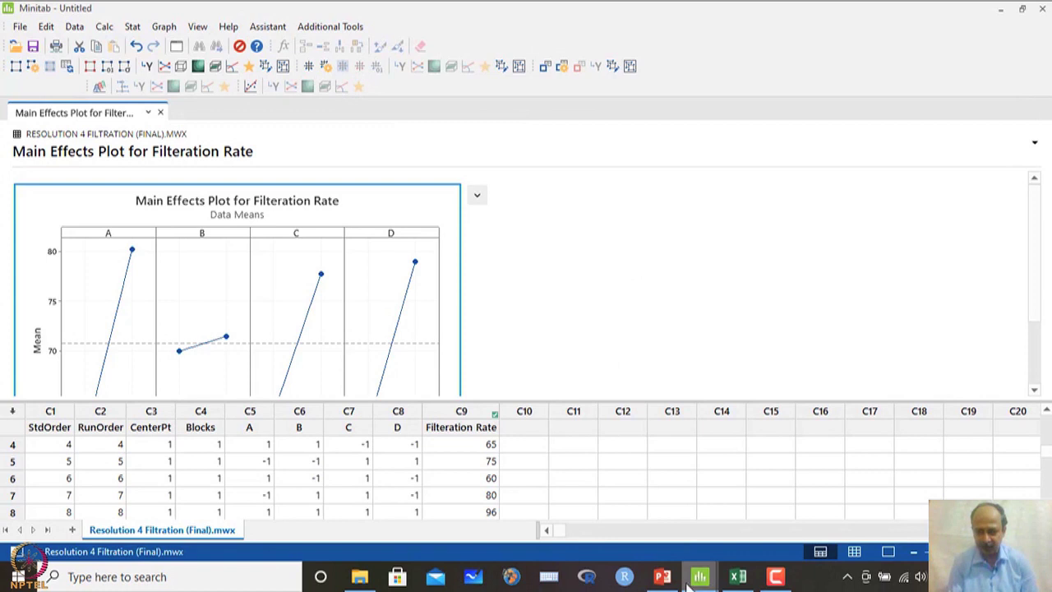
click(661, 576)
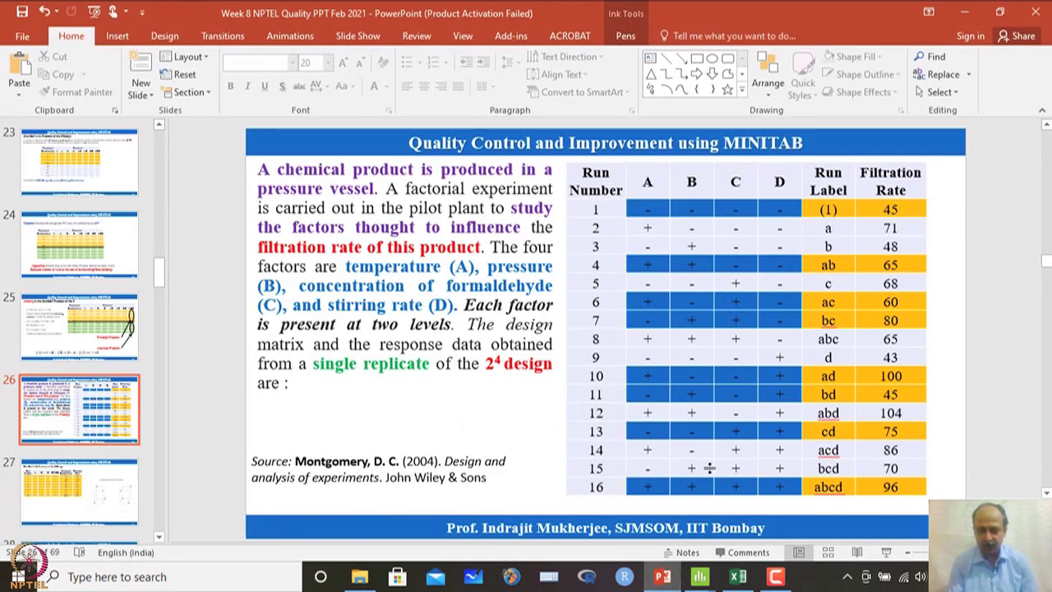